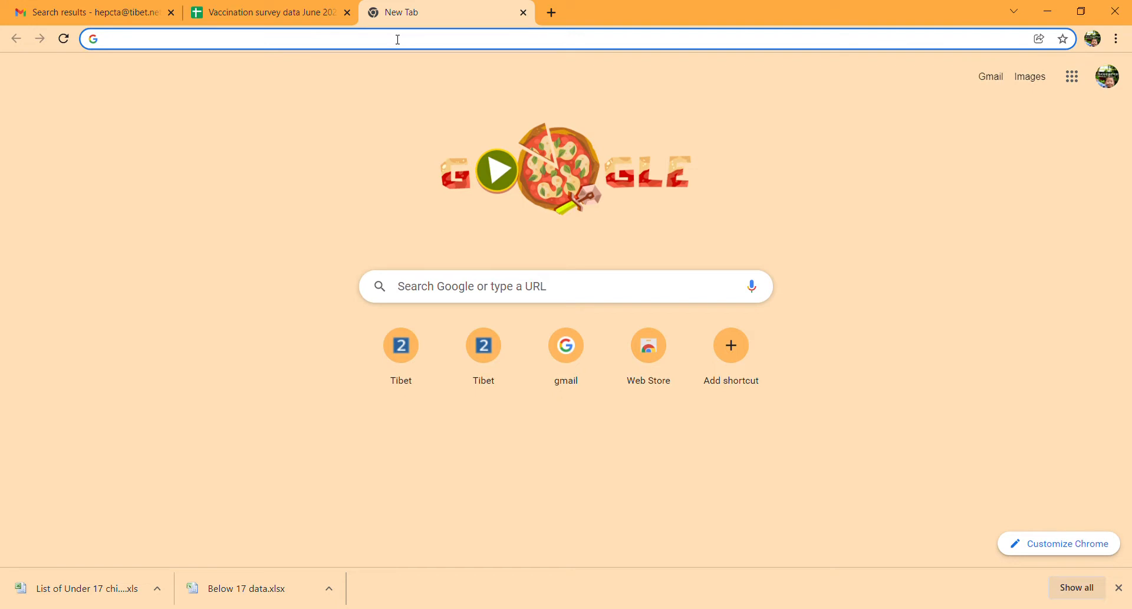
- Open the Tibet DHIS2 login page and sign in with the administrator account
{"action": "type", "text": "https://ln2.hispindia.org/tibet_testing/dhis-web-commons/security/login.action"}
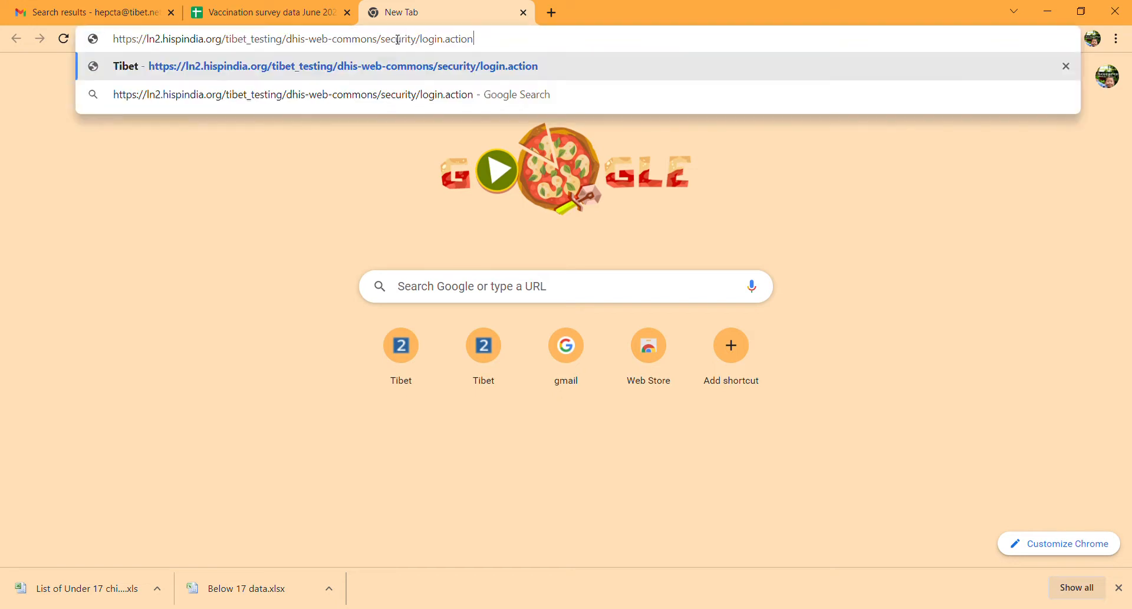
{"action": "left_click", "coordinate": [378, 77]}
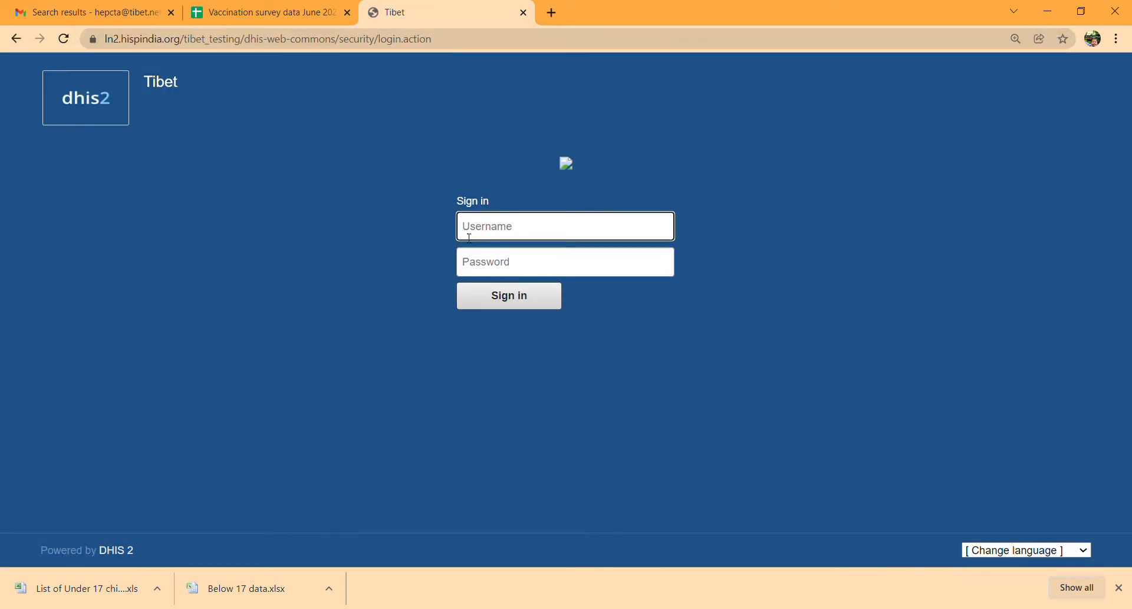
{"action": "type", "text": "admin"}
{"action": "left_click", "coordinate": [478, 275]}
{"action": "type", "text": "•"}
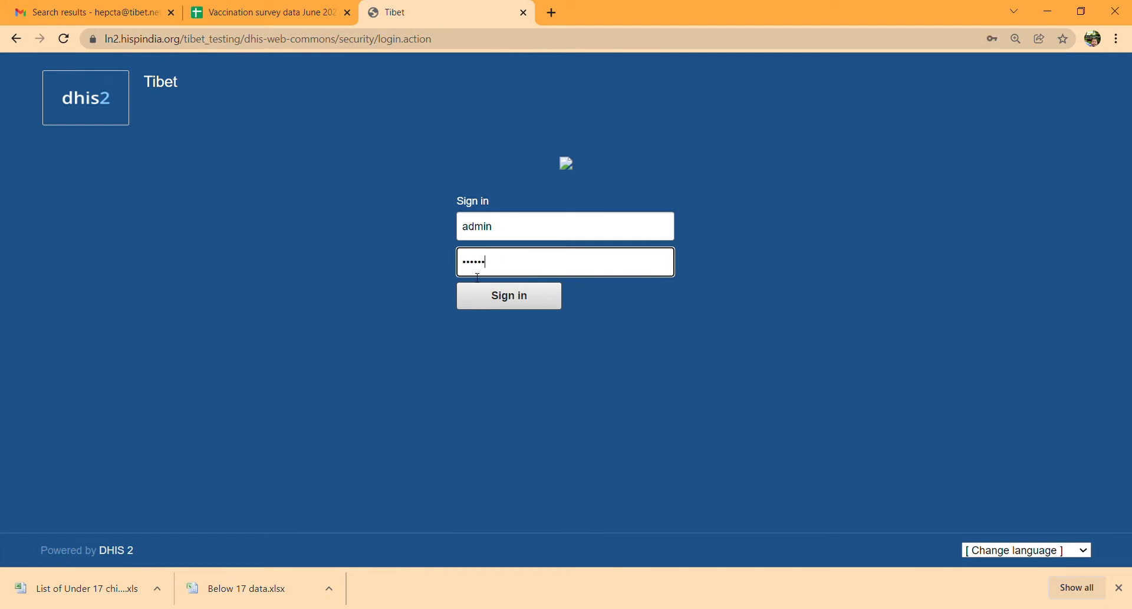
{"action": "left_click", "coordinate": [484, 297]}
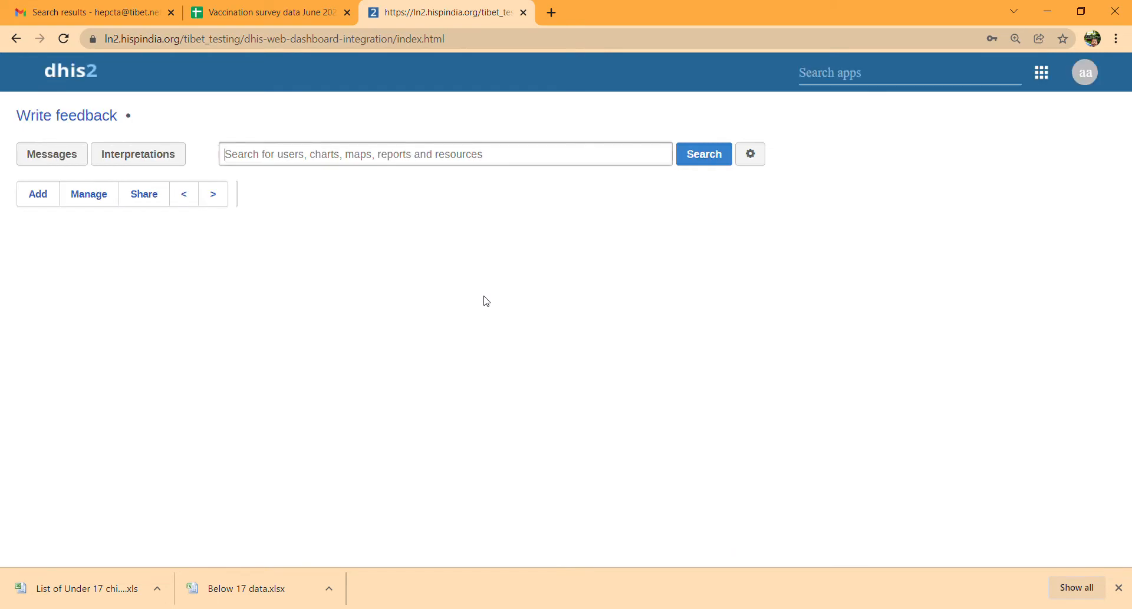
- Launch the Tracker Capture app from the DHIS2 apps menu
{"action": "left_click", "coordinate": [894, 78]}
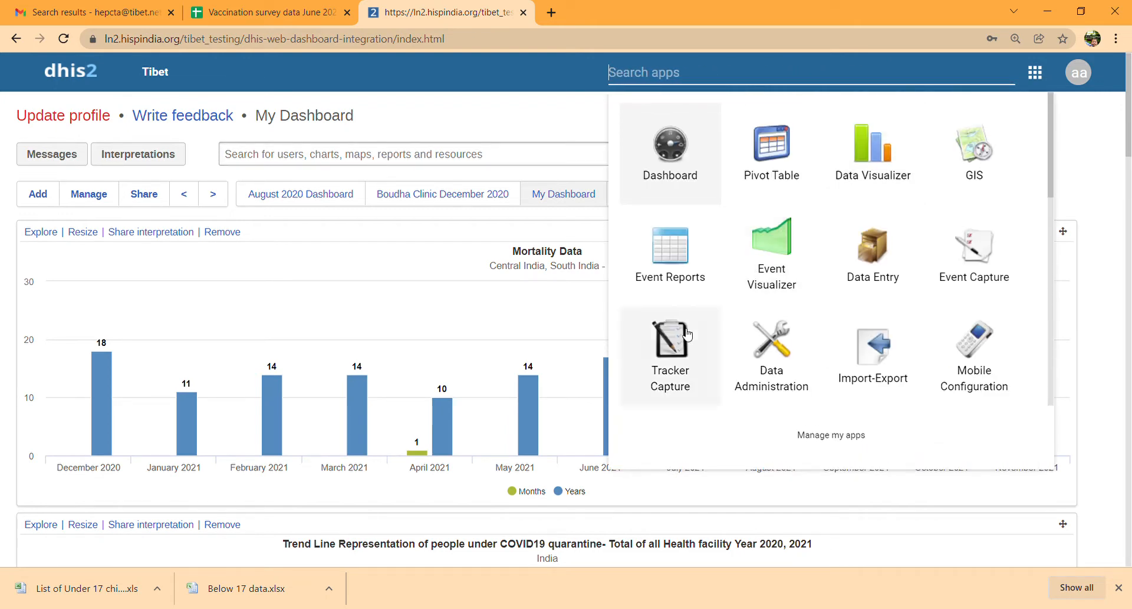
{"action": "left_click", "coordinate": [661, 353]}
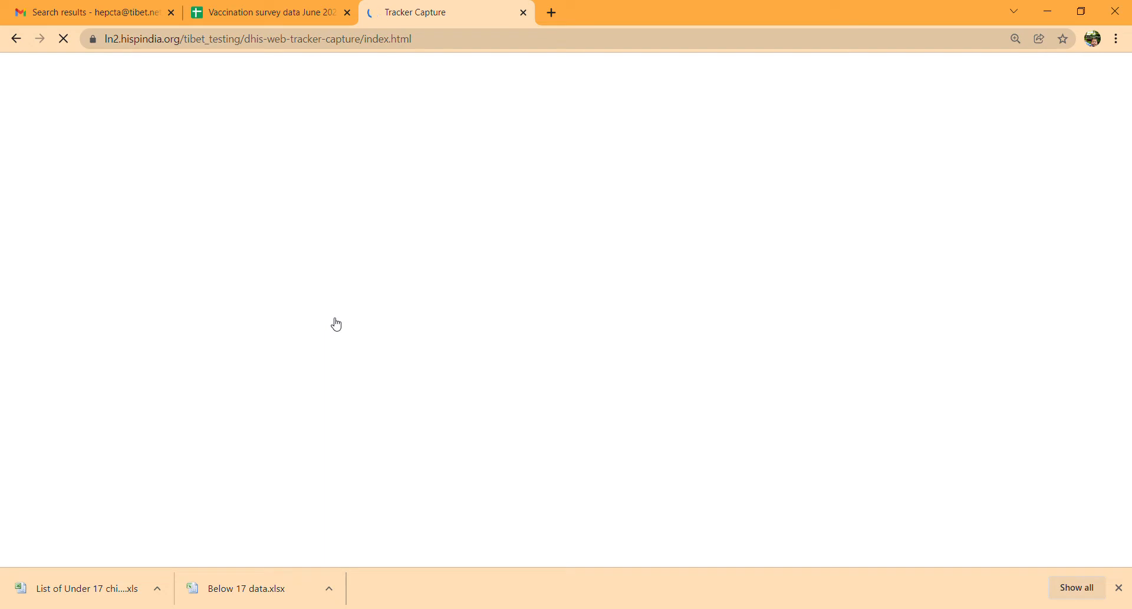
- Expand Tibetan Refugees › India › Central India › Chattisgarh and select the Test unit
{"action": "left_click", "coordinate": [1116, 589]}
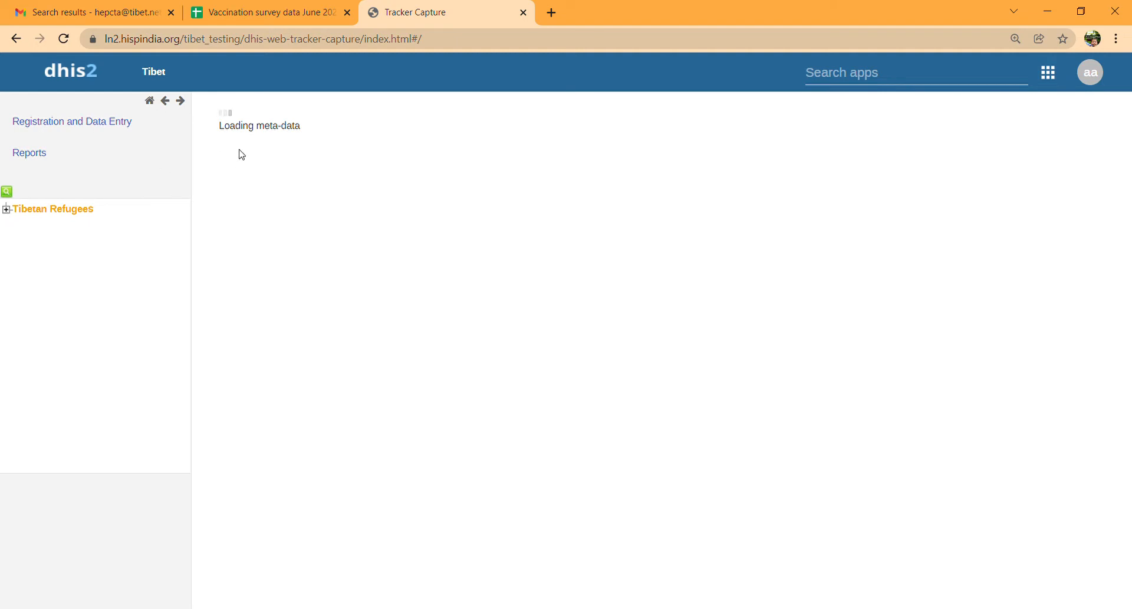
{"action": "left_click", "coordinate": [6, 210]}
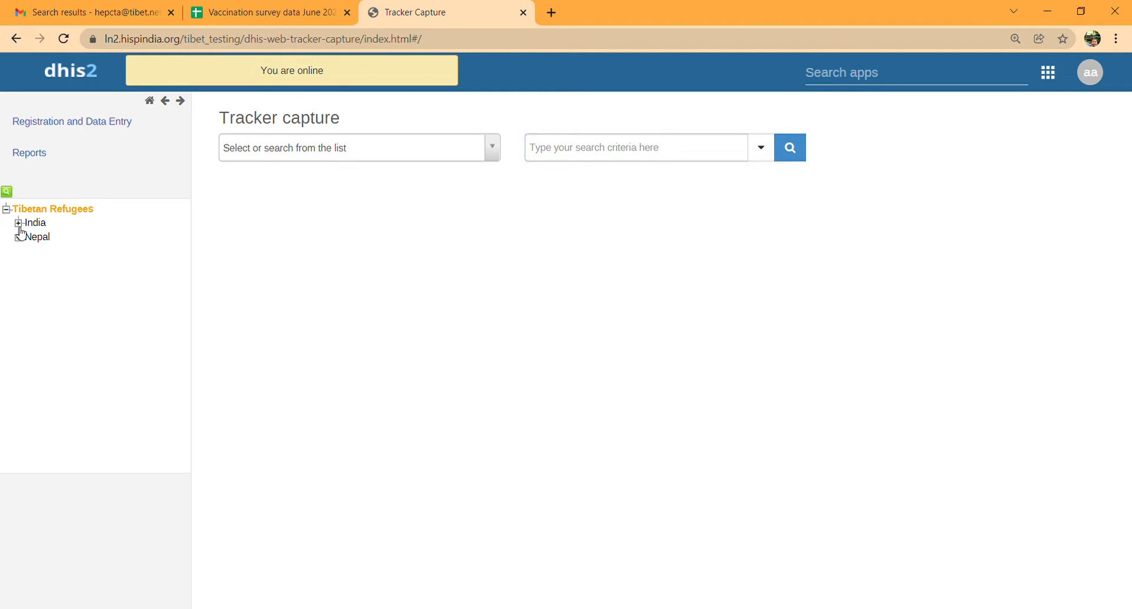
{"action": "left_click", "coordinate": [19, 223]}
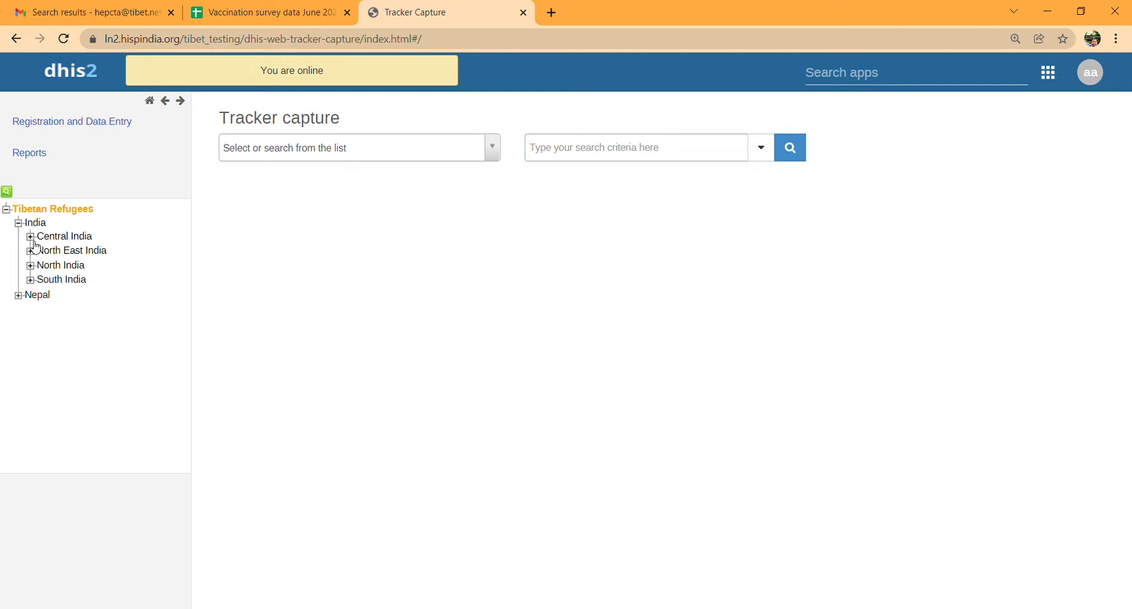
{"action": "left_click", "coordinate": [30, 237]}
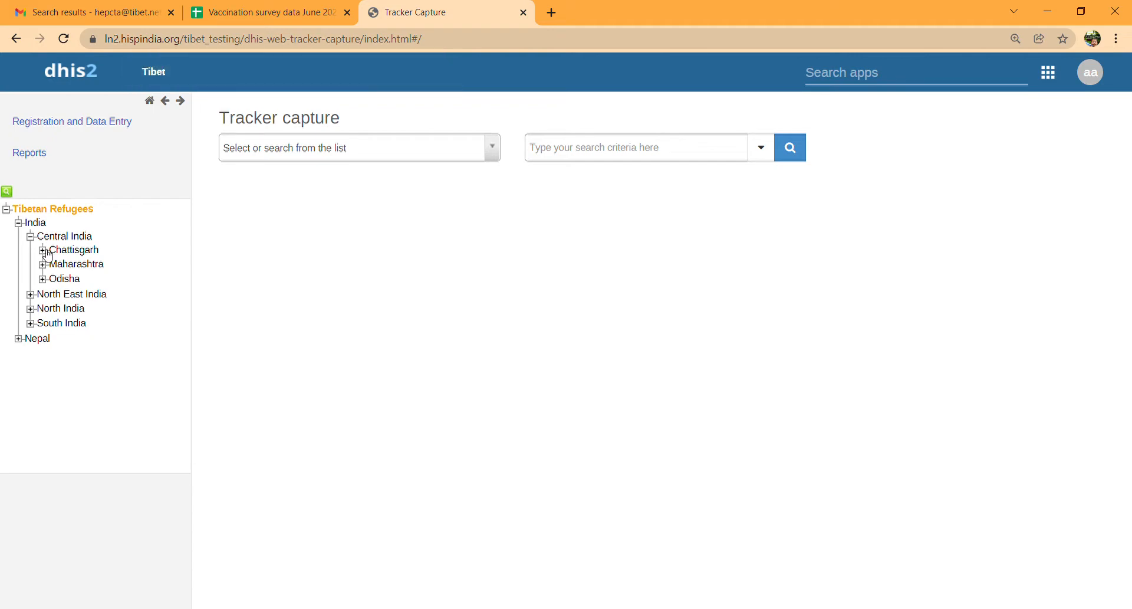
{"action": "left_click", "coordinate": [42, 250]}
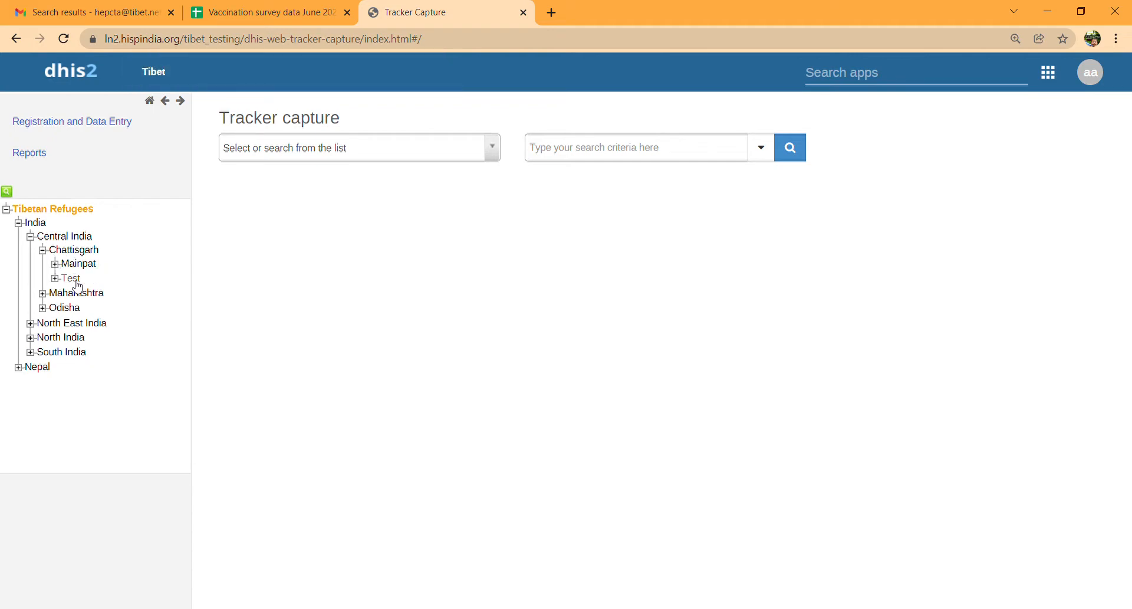
{"action": "left_click", "coordinate": [55, 279]}
{"action": "left_click", "coordinate": [55, 278]}
{"action": "left_click", "coordinate": [55, 279]}
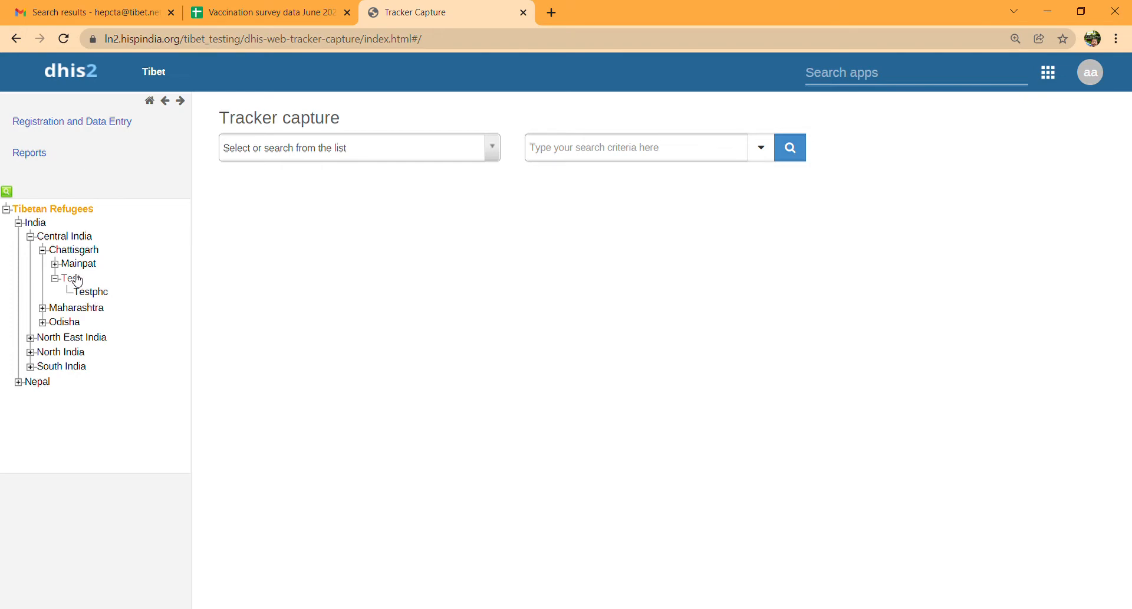
{"action": "left_click", "coordinate": [76, 279]}
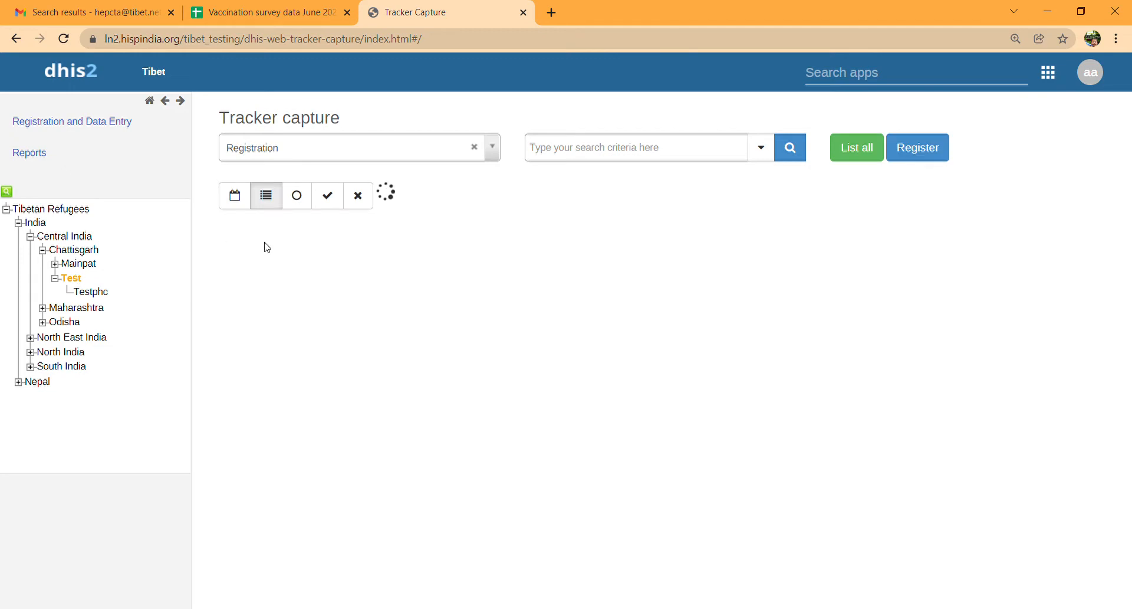
- Start a new registration with the person's name and date of birth 2010-12-20
{"action": "left_click", "coordinate": [914, 159]}
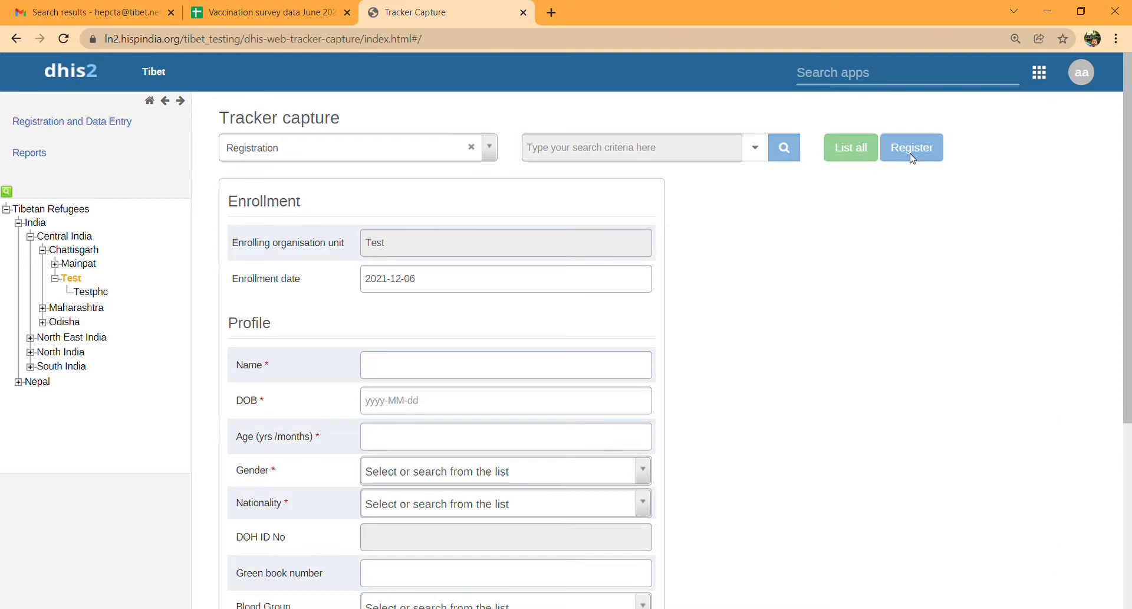
{"action": "left_click", "coordinate": [427, 374]}
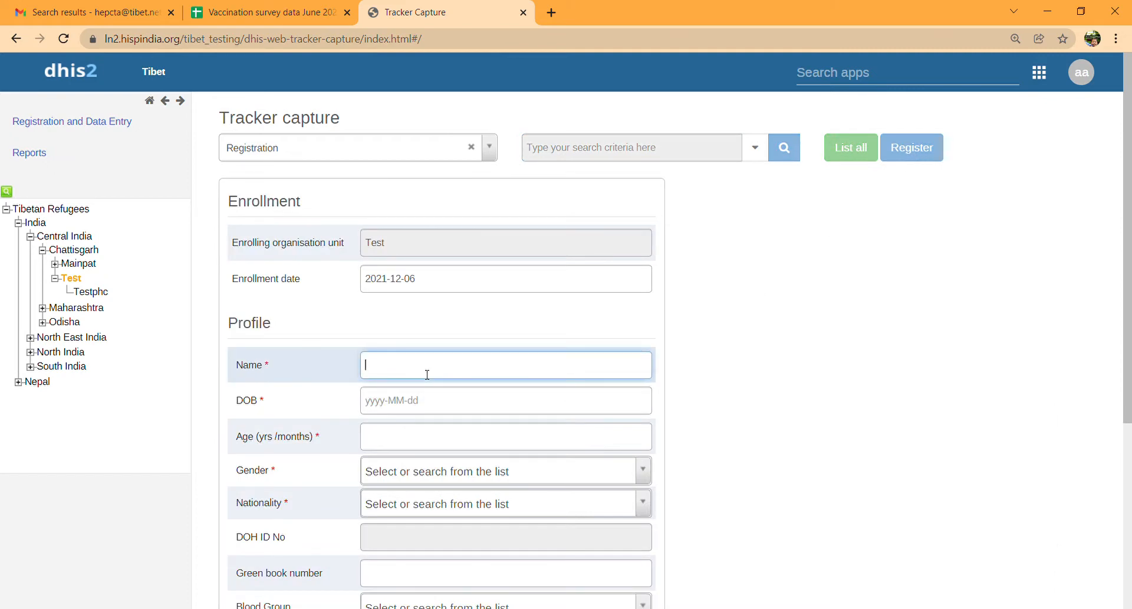
{"action": "type", "text": "T"}
{"action": "key", "text": "BackSpace"}
{"action": "type", "text": "Rinzin"}
{"action": "left_click", "coordinate": [418, 399]}
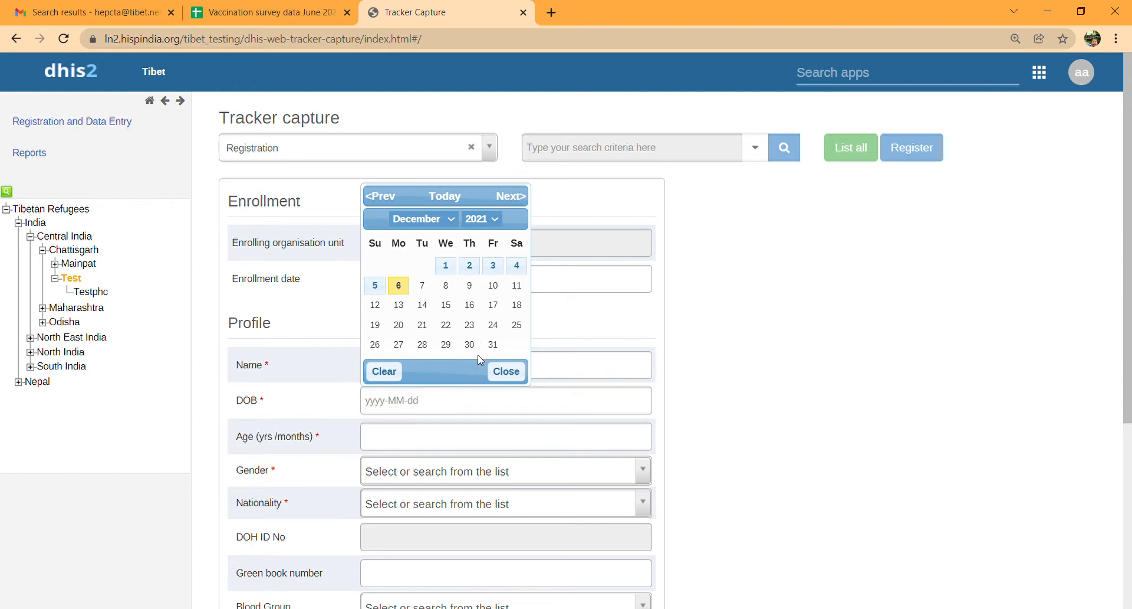
{"action": "left_click", "coordinate": [486, 334]}
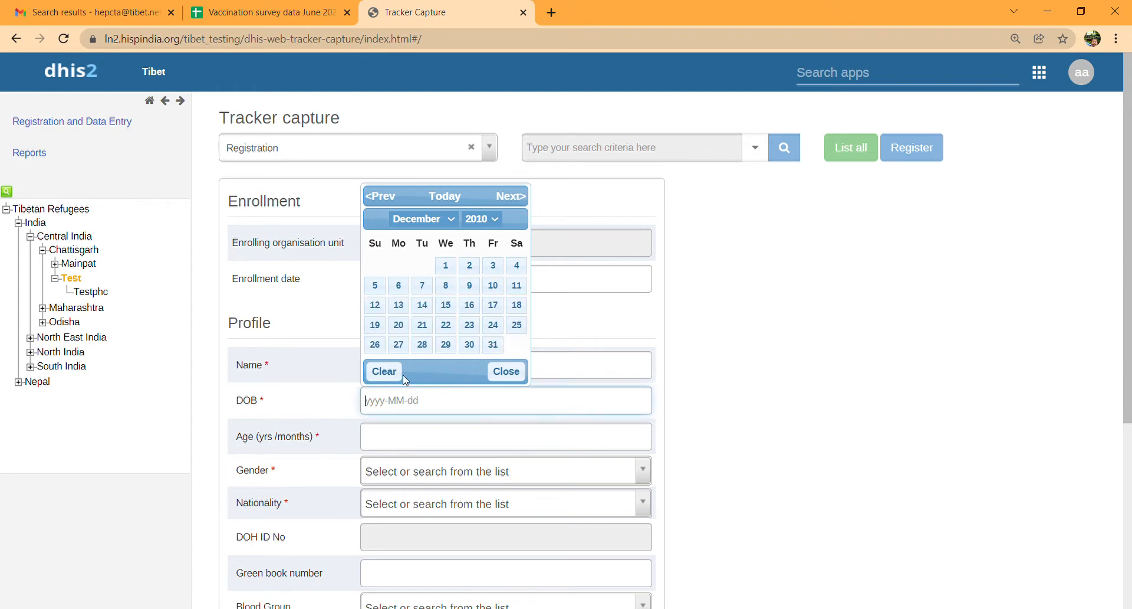
{"action": "left_click", "coordinate": [400, 325]}
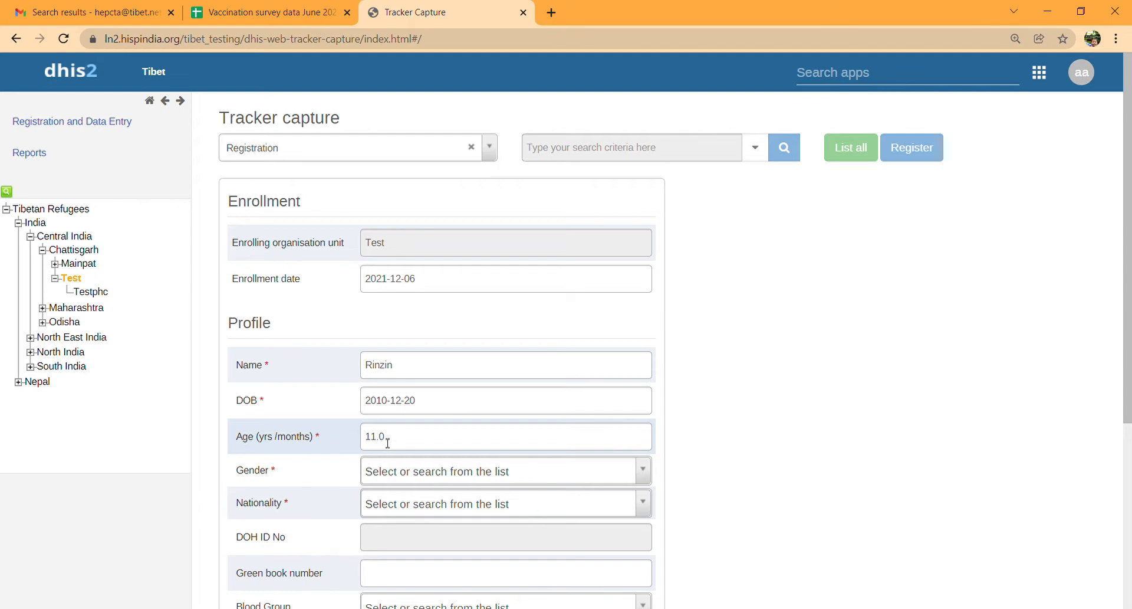
- Set the person's gender to Male and nationality to Tibetan
{"action": "left_click", "coordinate": [389, 474]}
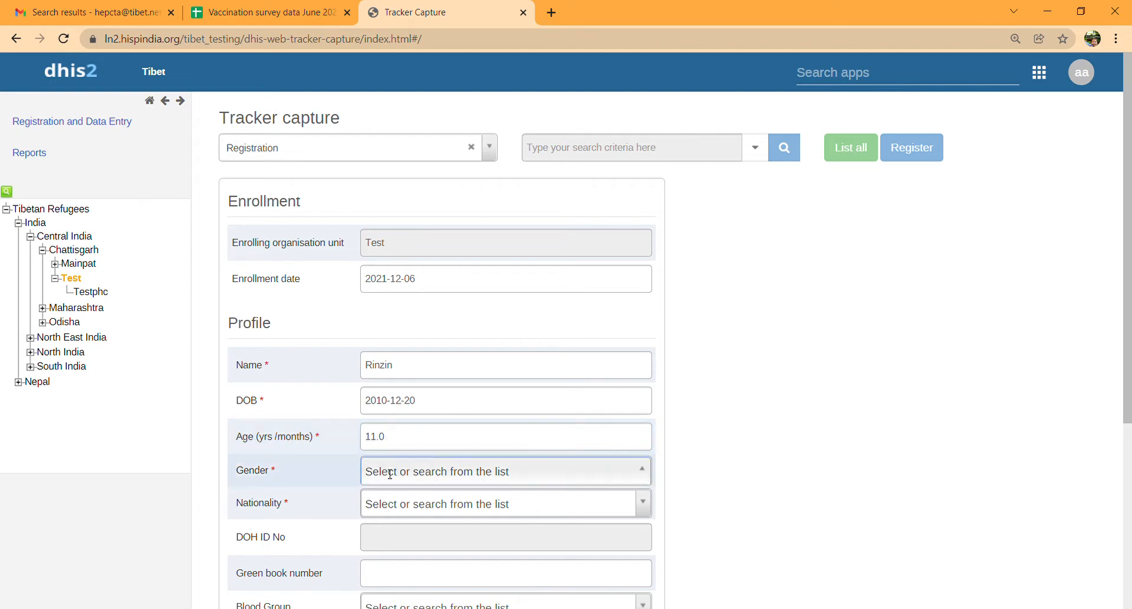
{"action": "left_click", "coordinate": [391, 521]}
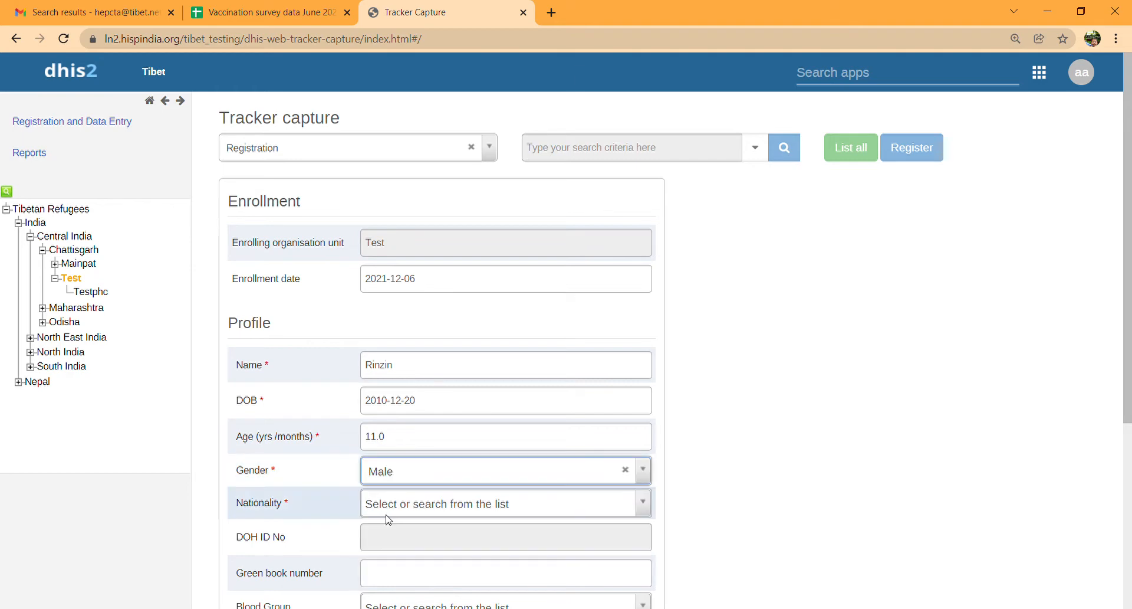
{"action": "left_click", "coordinate": [387, 514]}
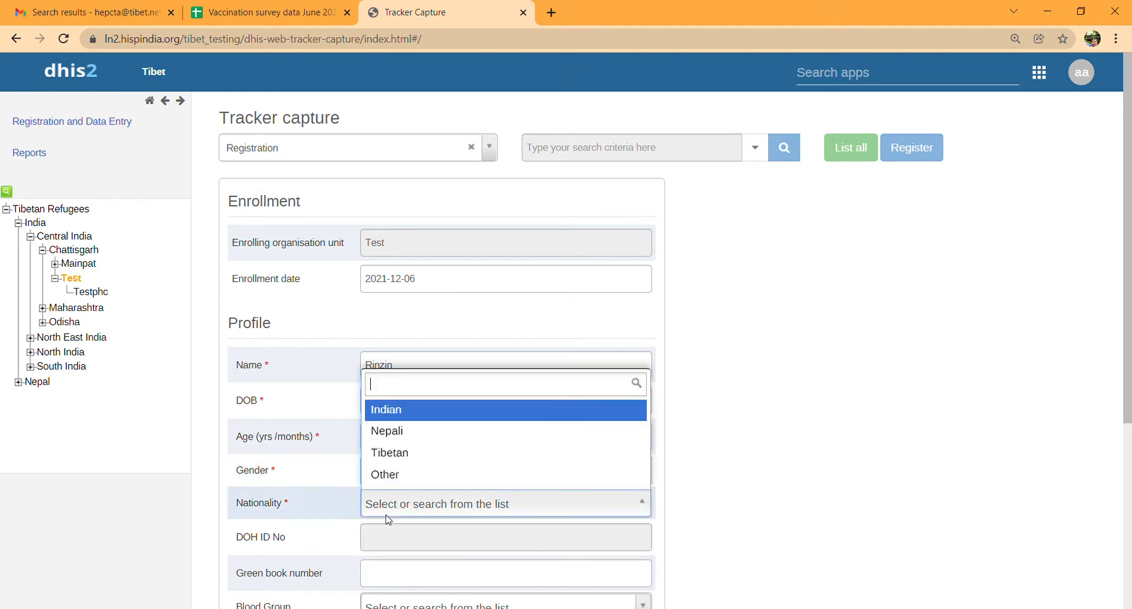
{"action": "left_click", "coordinate": [407, 457]}
{"action": "scroll", "coordinate": [406, 453], "scroll_direction": "down", "scroll_amount": 2}
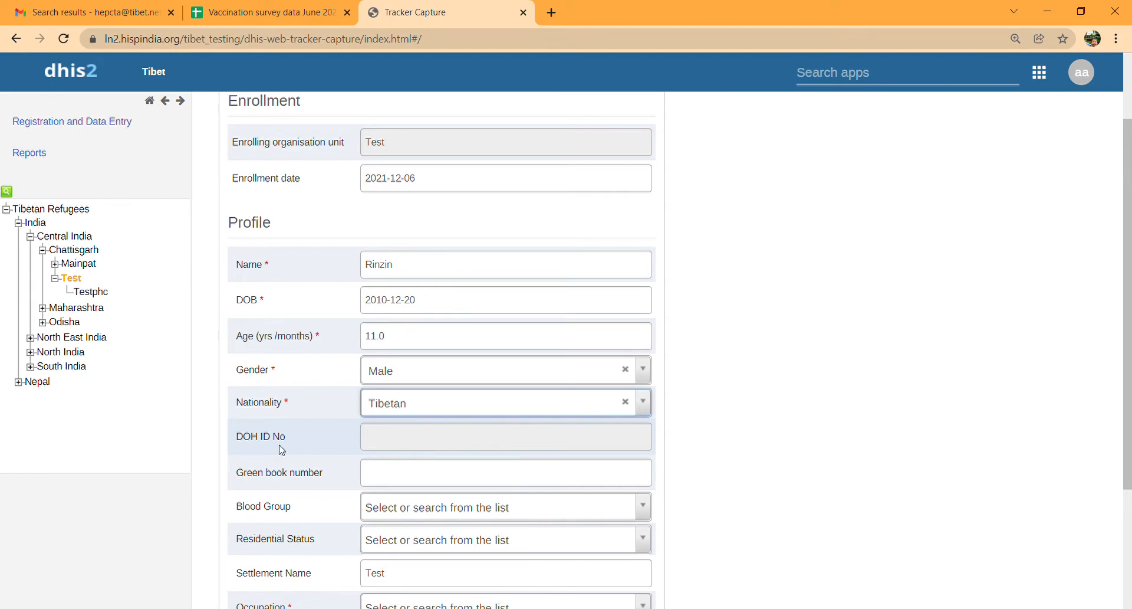
- Enter the green book number, blood group B+ and residential status Permanent
{"action": "left_click", "coordinate": [393, 476]}
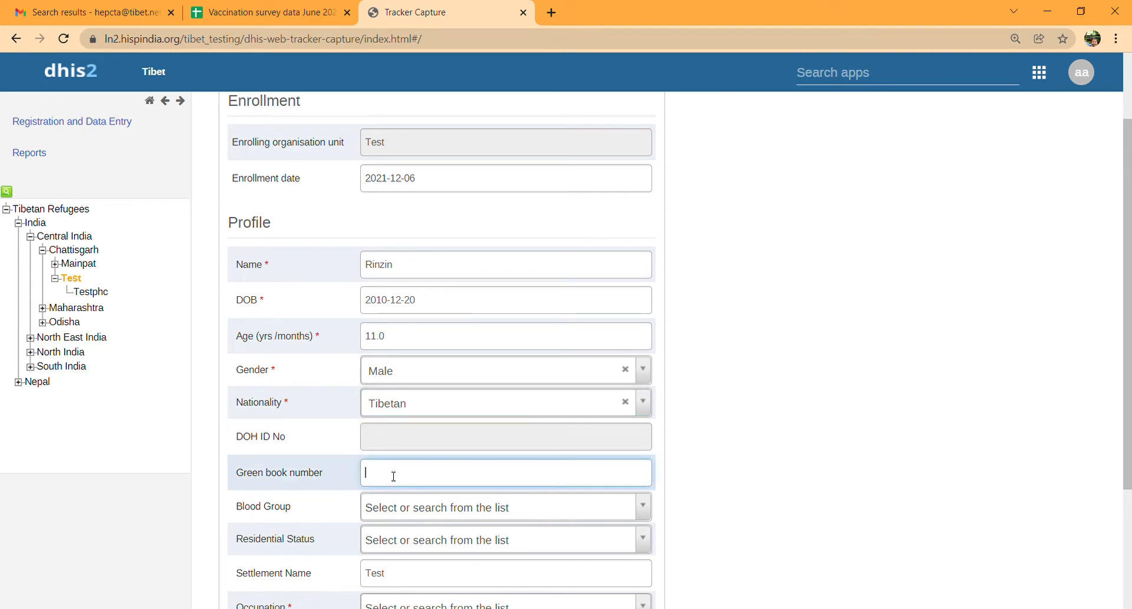
{"action": "type", "text": "IN1234567"}
{"action": "left_click", "coordinate": [397, 507]}
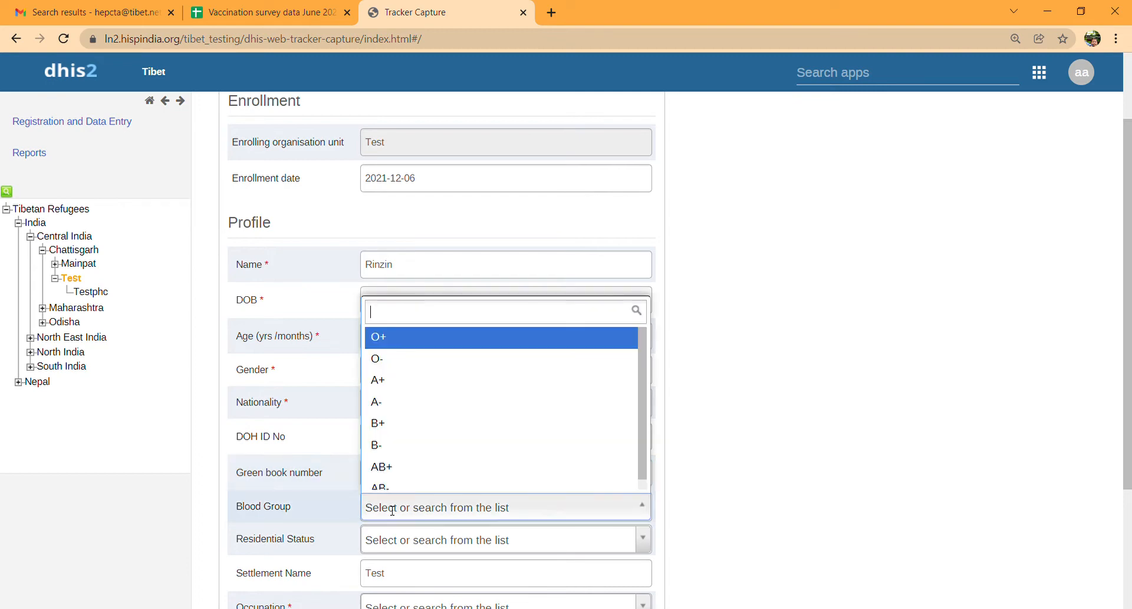
{"action": "left_click", "coordinate": [400, 434]}
{"action": "scroll", "coordinate": [397, 424], "scroll_direction": "down", "scroll_amount": 2}
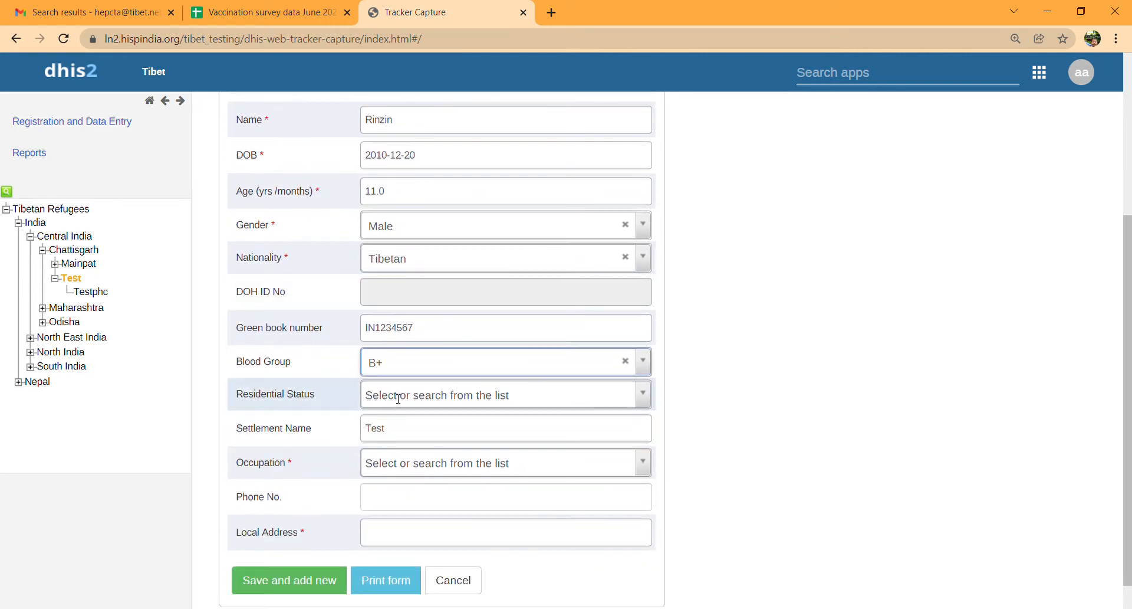
{"action": "left_click", "coordinate": [399, 398]}
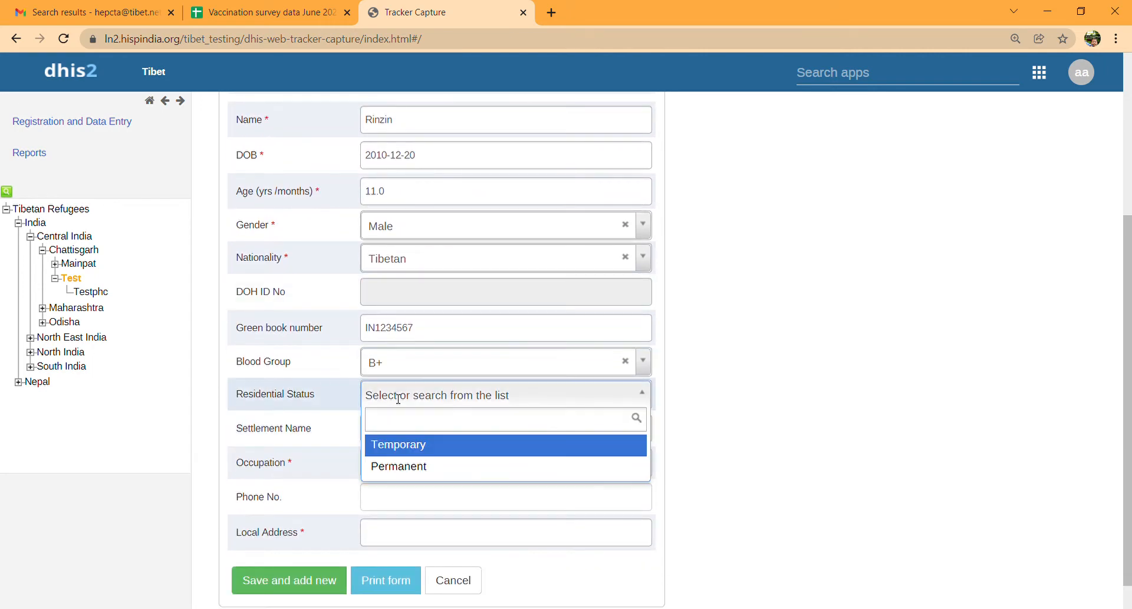
{"action": "left_click", "coordinate": [394, 467]}
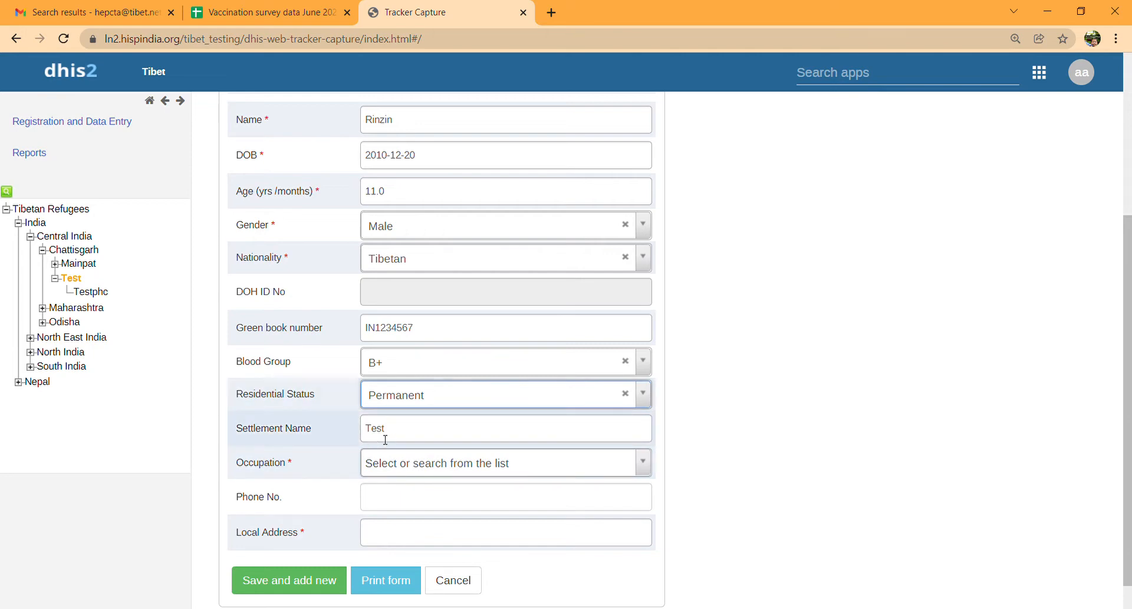
- Set occupation to Student, roll number 4569, and enter the phone number
{"action": "left_click", "coordinate": [380, 472]}
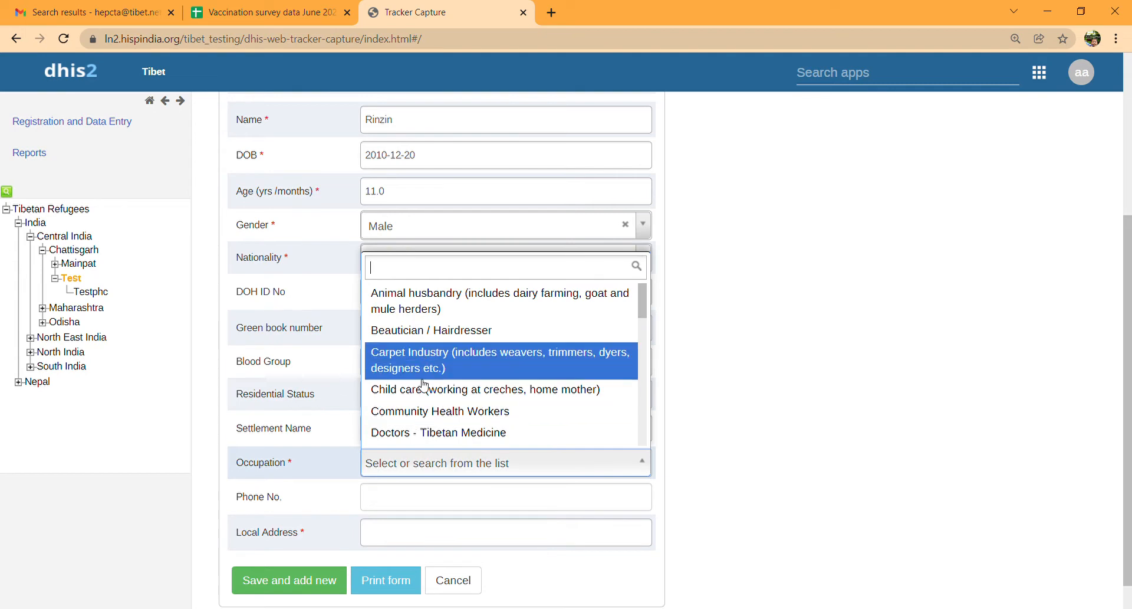
{"action": "type", "text": "stud"}
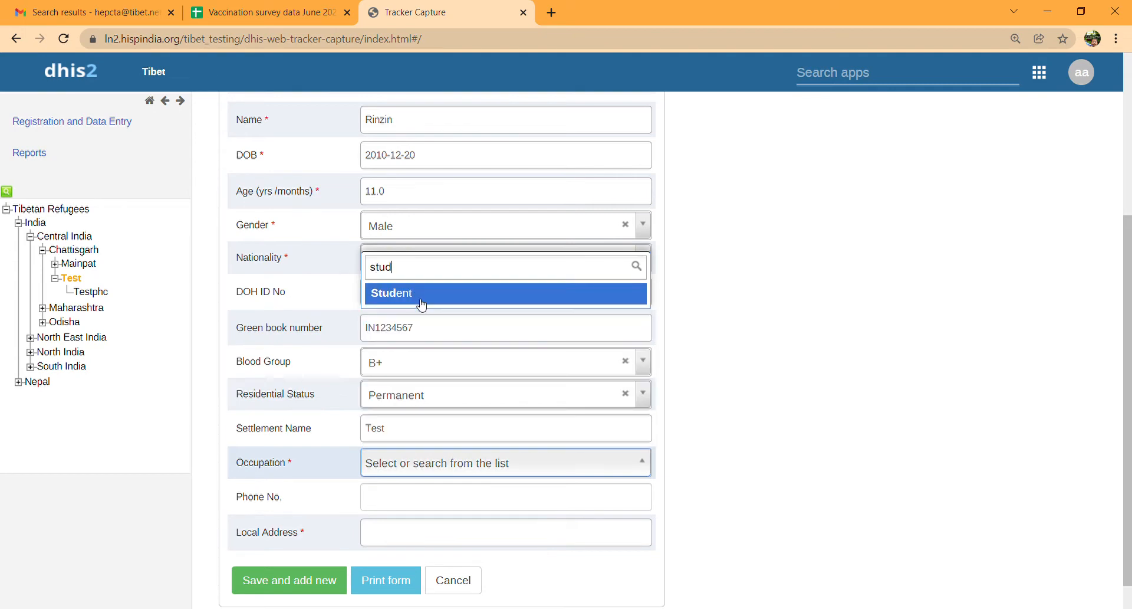
{"action": "left_click", "coordinate": [420, 298]}
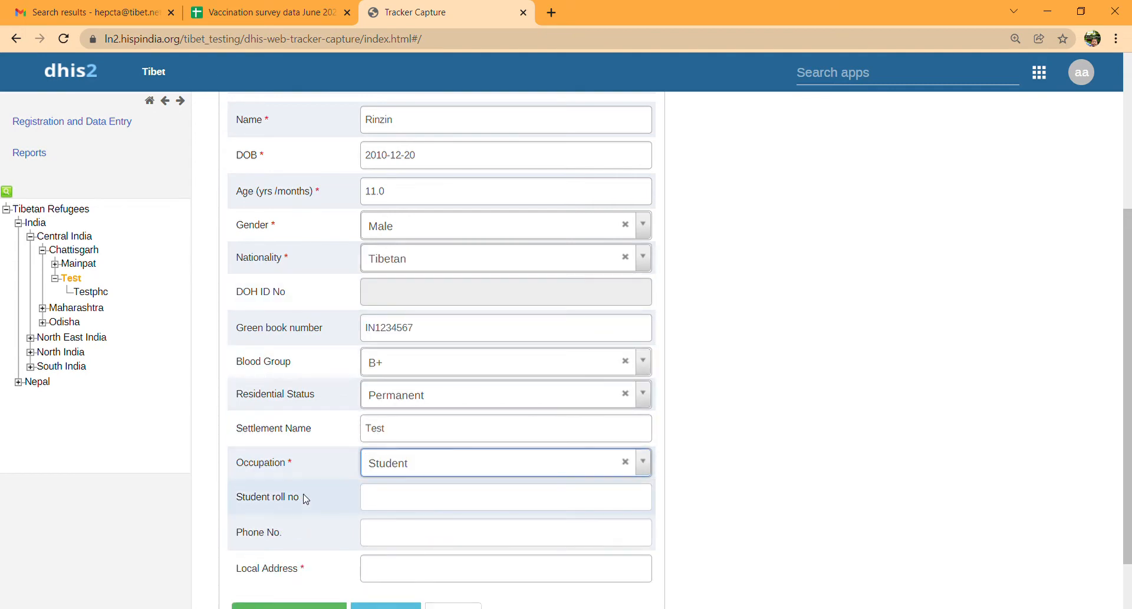
{"action": "left_click", "coordinate": [389, 505]}
{"action": "type", "text": "4569"}
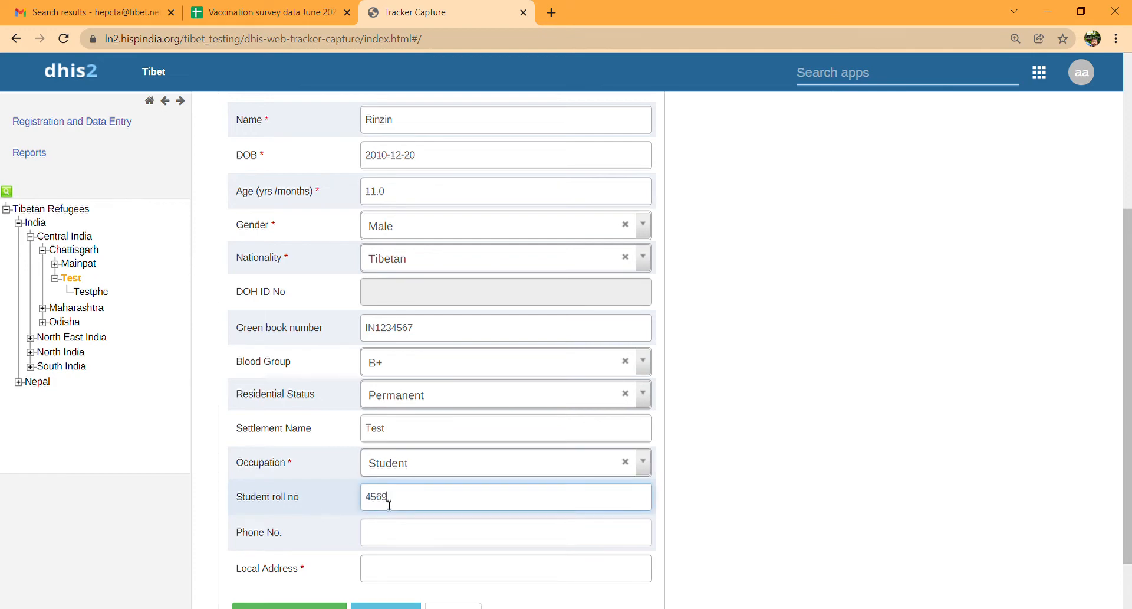
{"action": "left_click", "coordinate": [373, 540]}
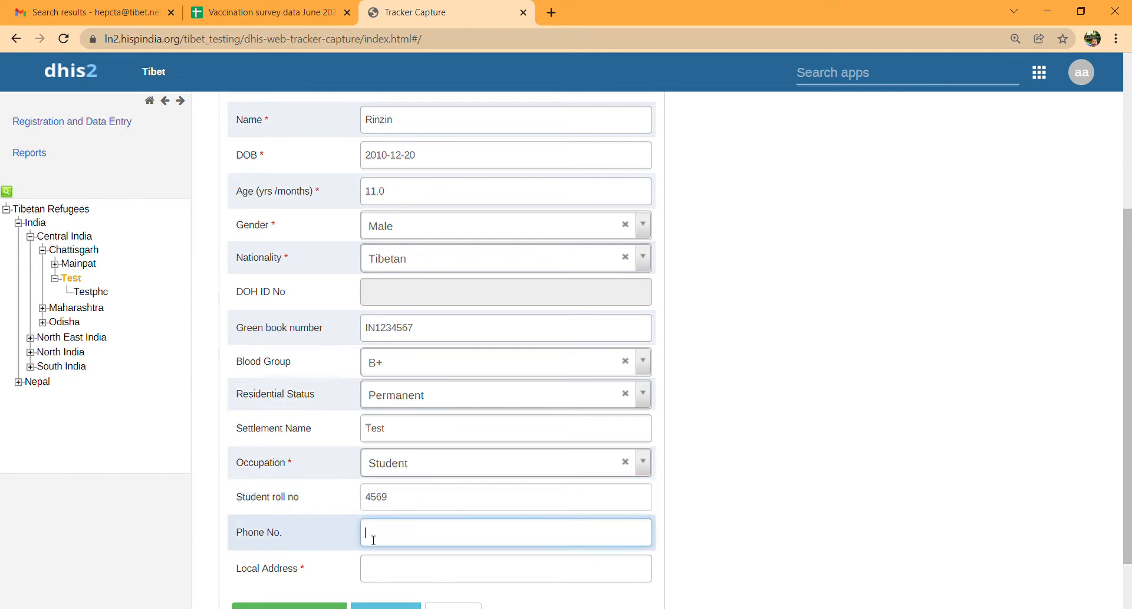
{"action": "type", "text": "12345677809"}
- Correct the phone number to 10 digits, fill in the local address, and save the registration
{"action": "left_click", "coordinate": [383, 589]}
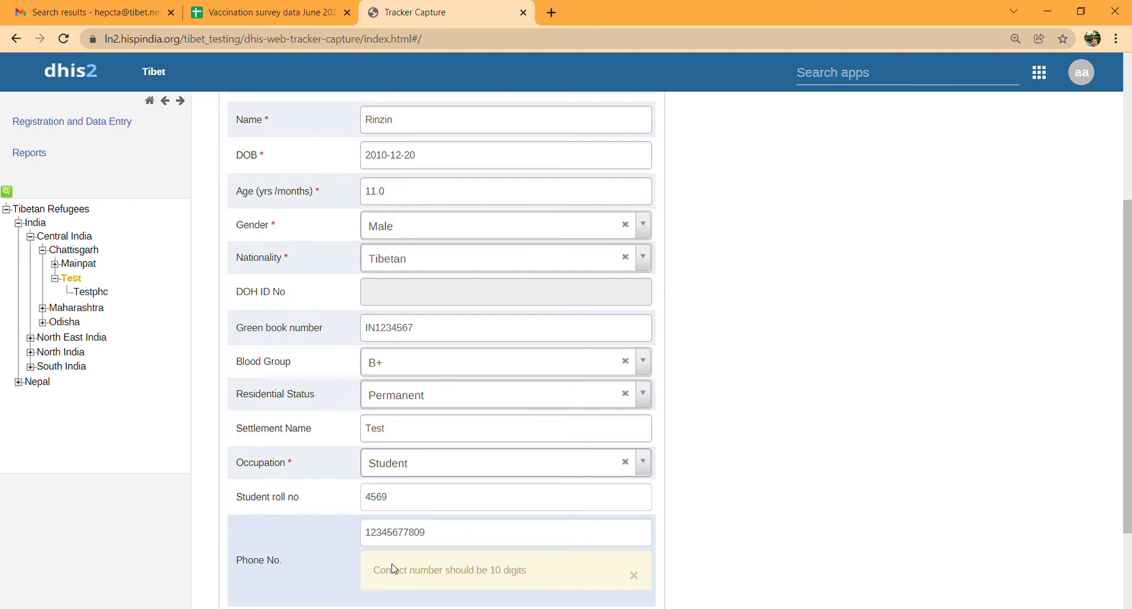
{"action": "scroll", "coordinate": [394, 569], "scroll_direction": "down", "scroll_amount": 2}
{"action": "left_click", "coordinate": [464, 406]}
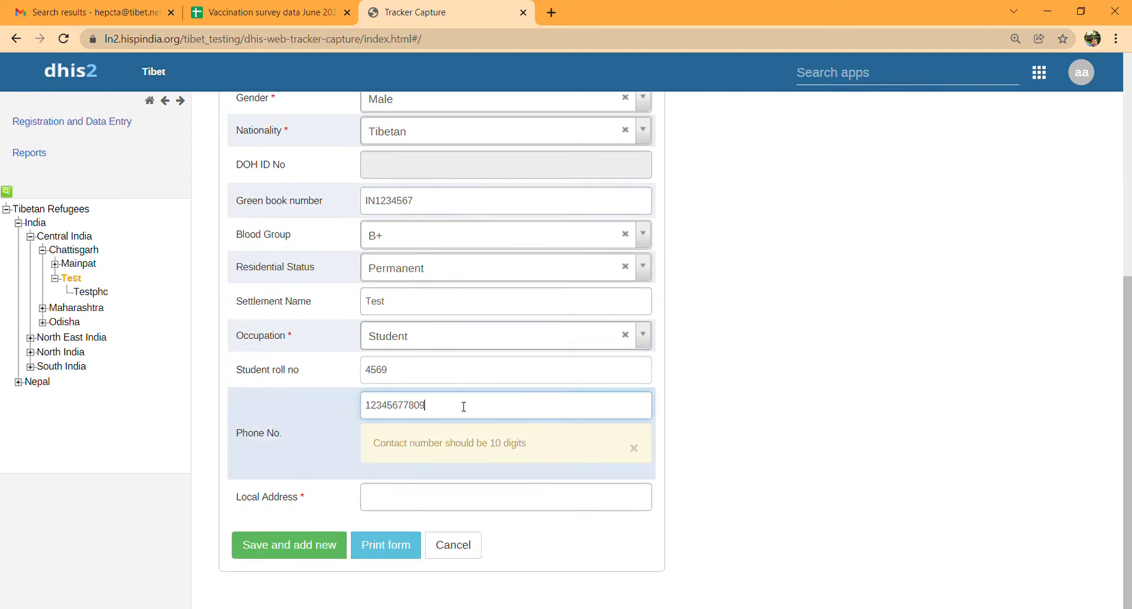
{"action": "left_click", "coordinate": [435, 498]}
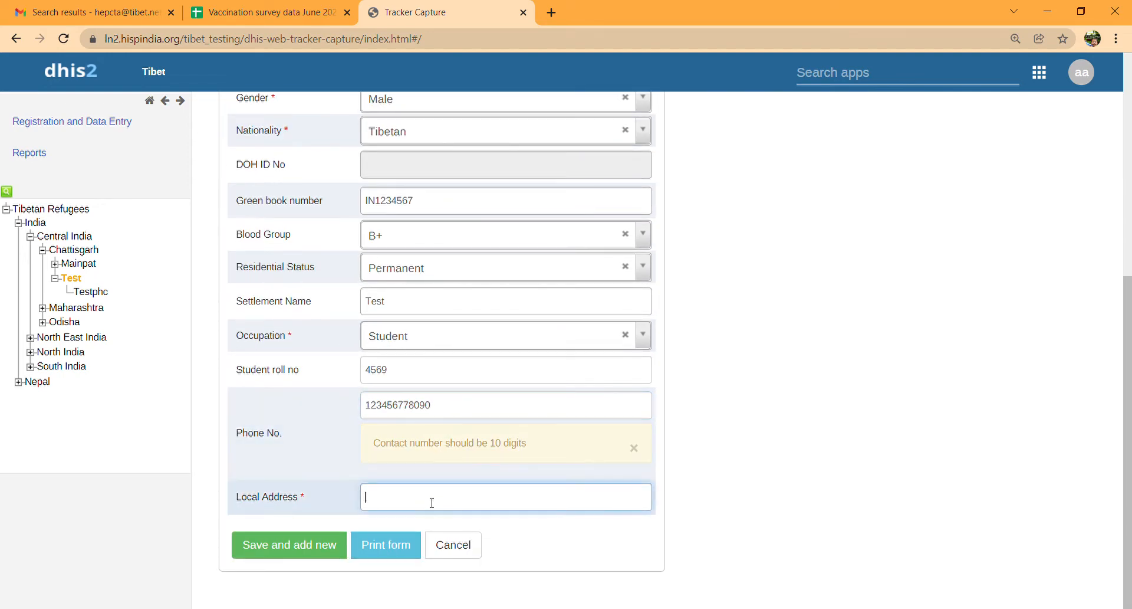
{"action": "left_click", "coordinate": [449, 413]}
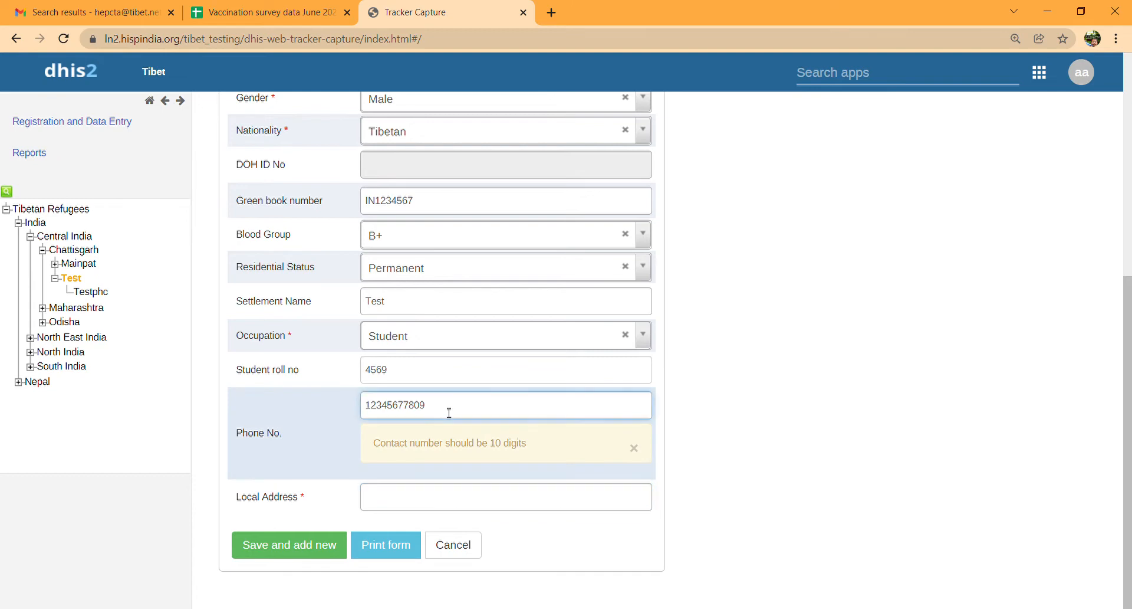
{"action": "left_click", "coordinate": [426, 492]}
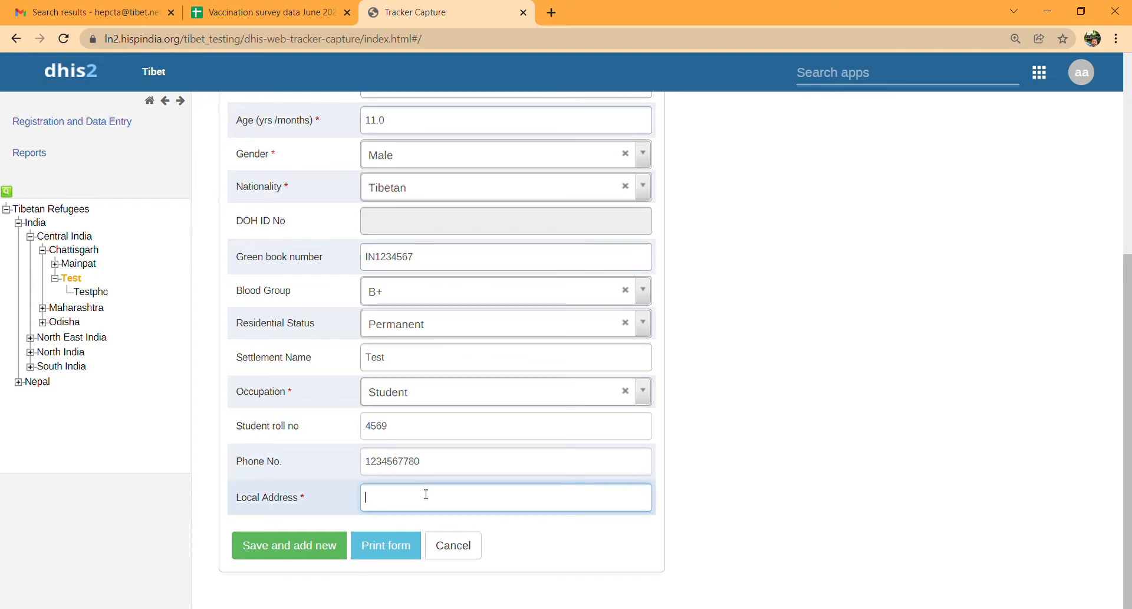
{"action": "type", "text": "STS Byalkuppe Class 4"}
{"action": "key", "text": "BackSpace"}
{"action": "type", "text": "e"}
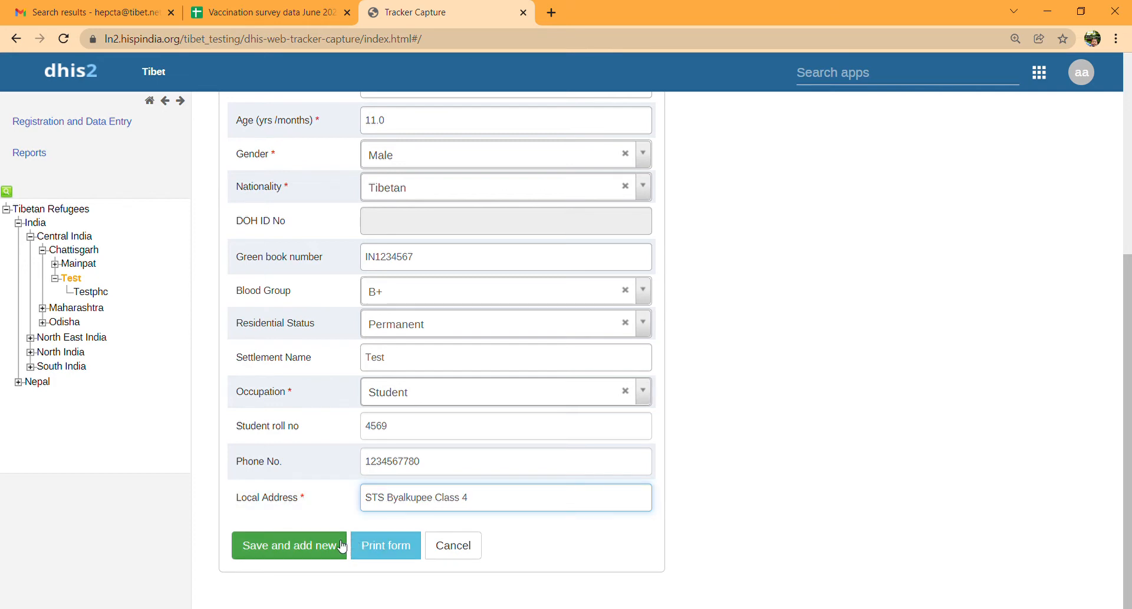
{"action": "left_click", "coordinate": [335, 547]}
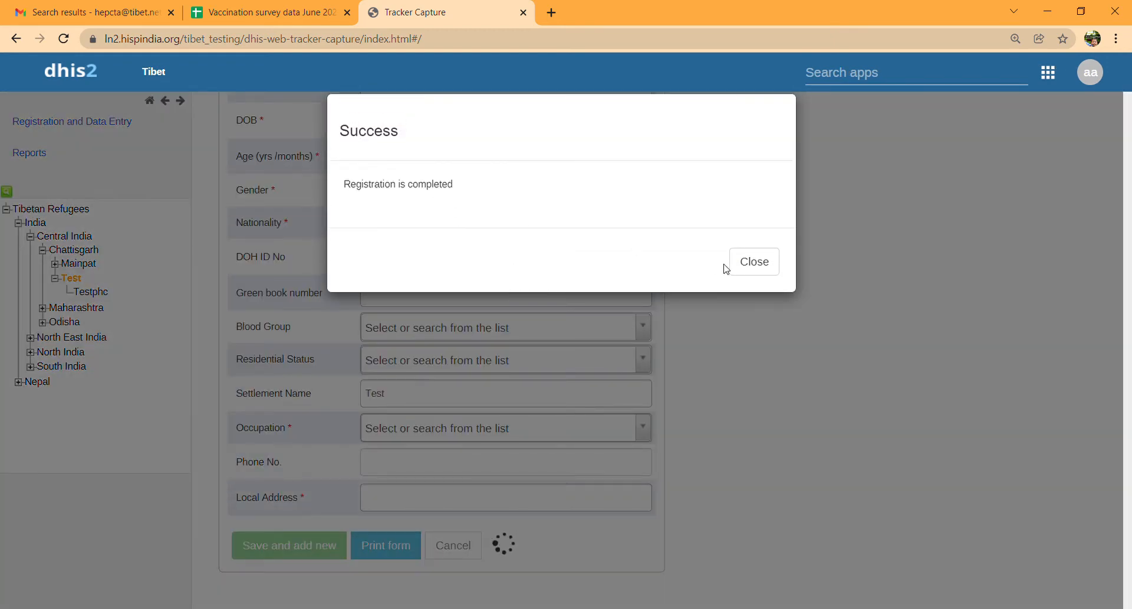
- Close the registration success message and list the people registered under Testphc
{"action": "left_click", "coordinate": [743, 264]}
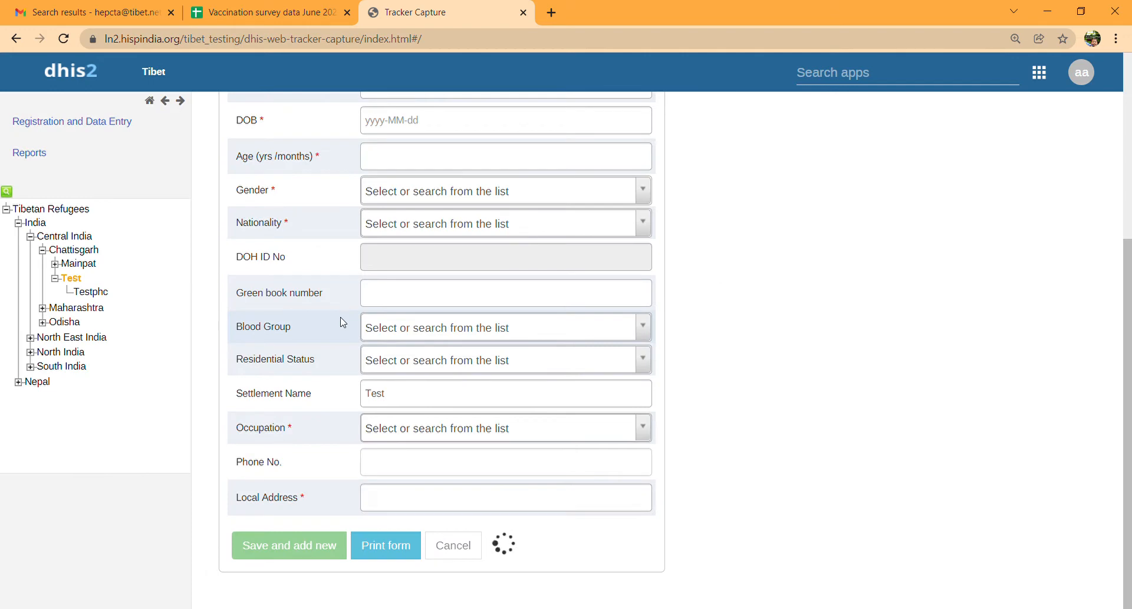
{"action": "scroll", "coordinate": [343, 322], "scroll_direction": "up", "scroll_amount": 2}
{"action": "scroll", "coordinate": [343, 322], "scroll_direction": "up", "scroll_amount": 2}
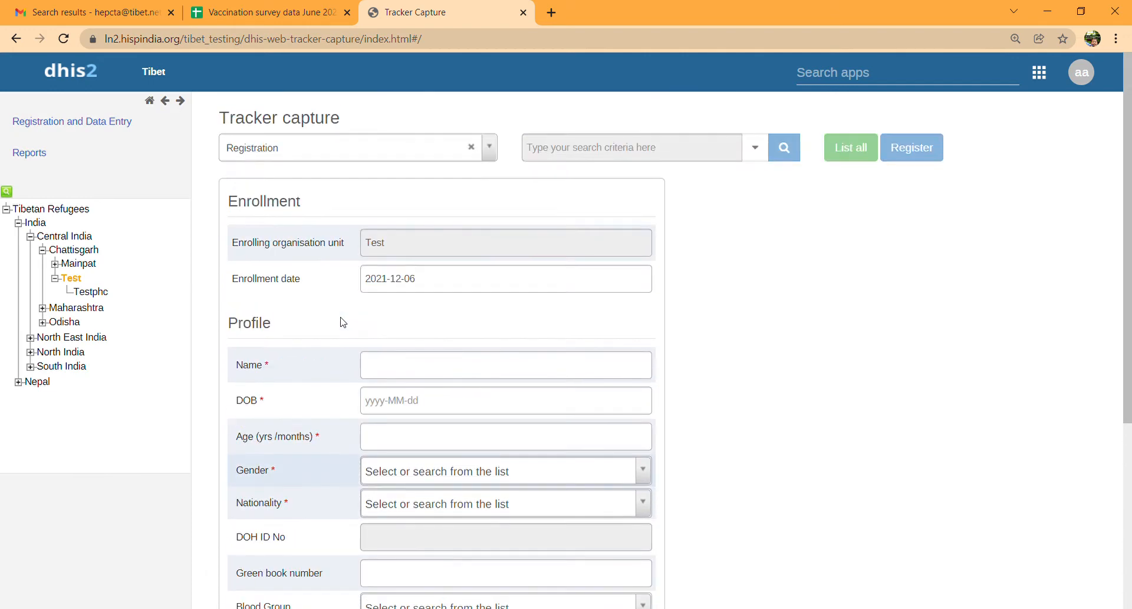
{"action": "left_click", "coordinate": [89, 291]}
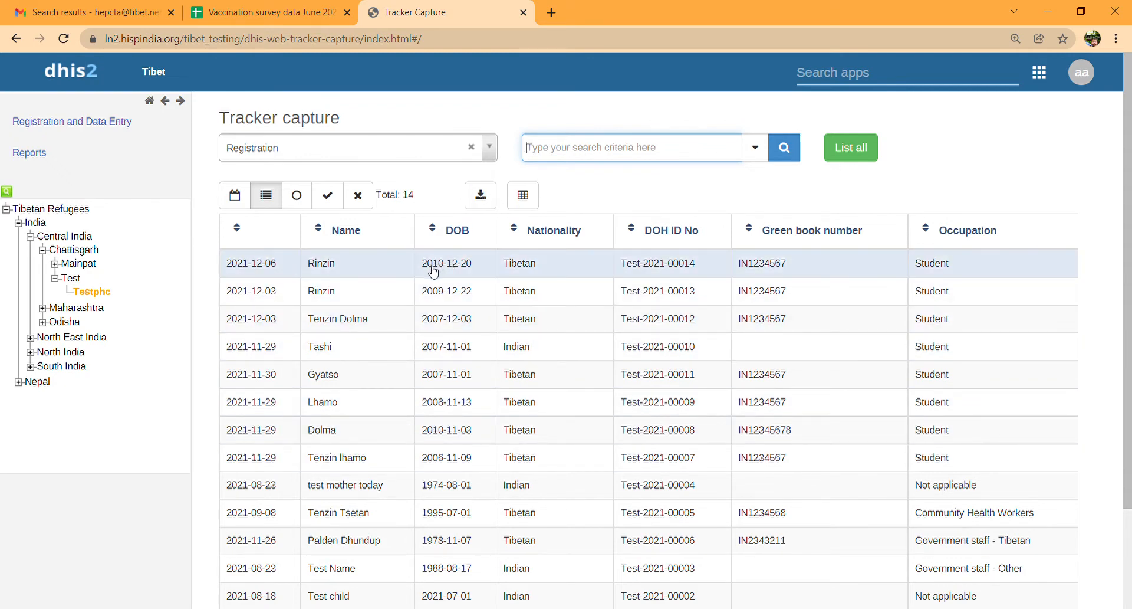
- Open the new person's dashboard and enroll them in the COVID-19 Vaccination Registry program
{"action": "left_click", "coordinate": [496, 277]}
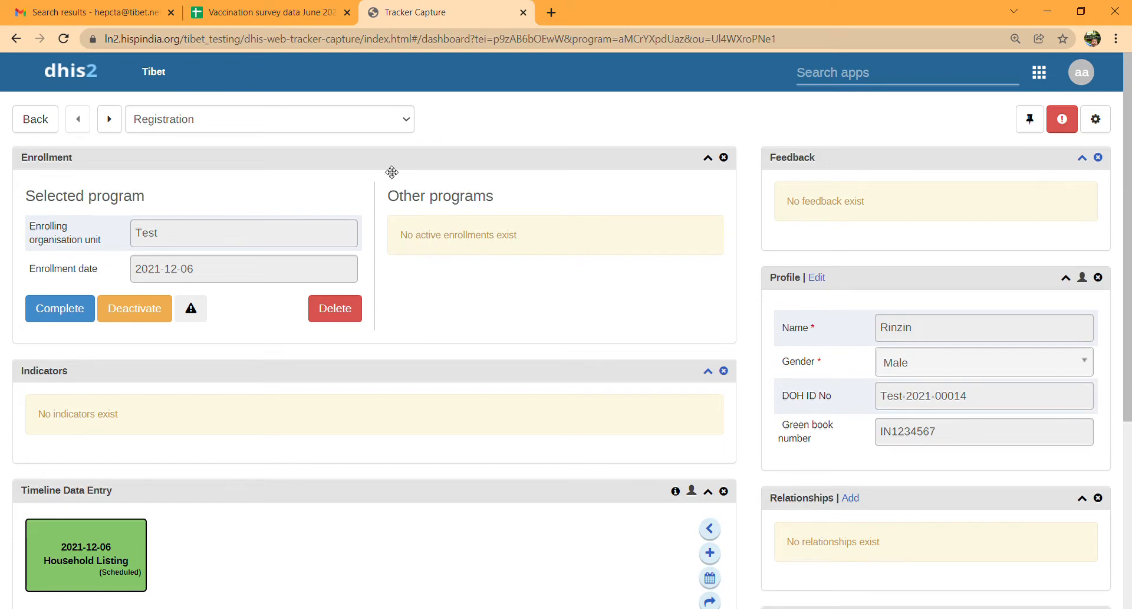
{"action": "left_click", "coordinate": [406, 123]}
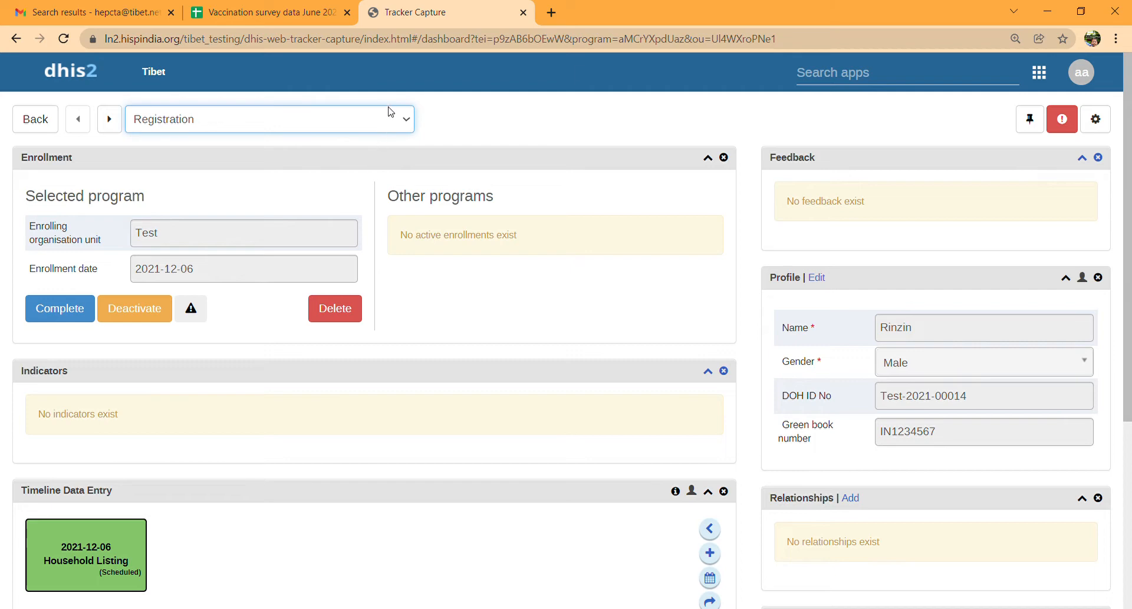
{"action": "left_click", "coordinate": [362, 214]}
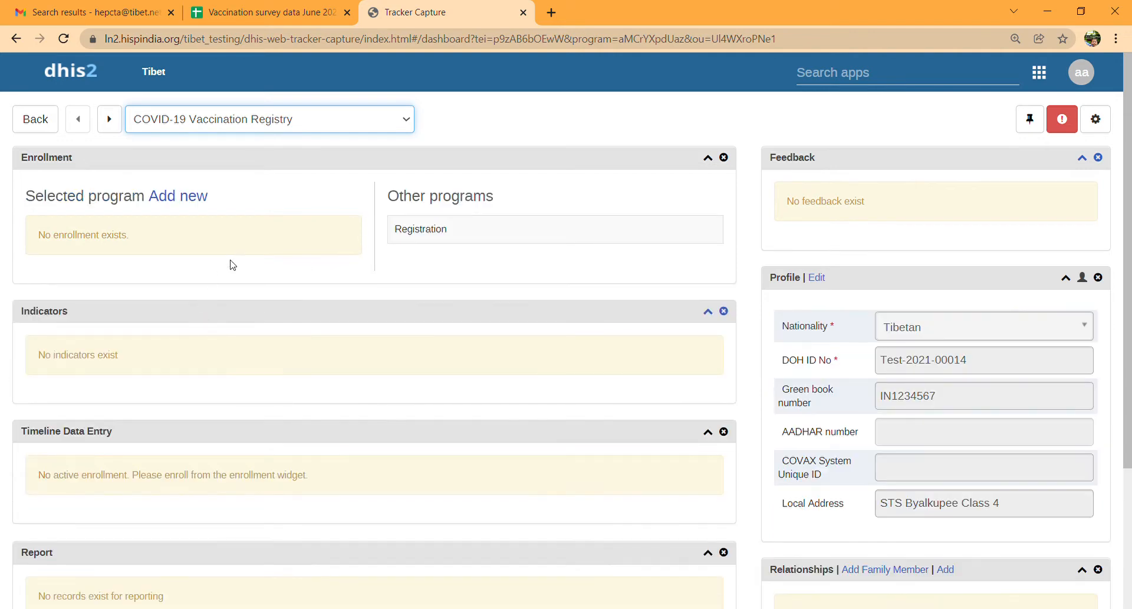
{"action": "left_click", "coordinate": [179, 199]}
{"action": "scroll", "coordinate": [278, 236], "scroll_direction": "down", "scroll_amount": 1}
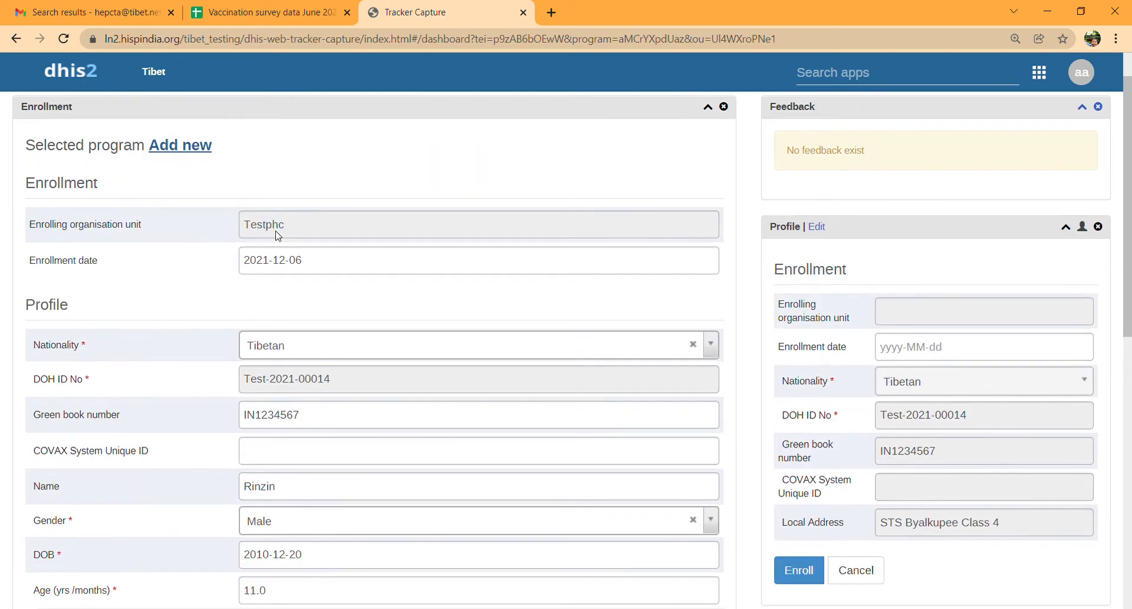
{"action": "scroll", "coordinate": [274, 321], "scroll_direction": "down", "scroll_amount": 4}
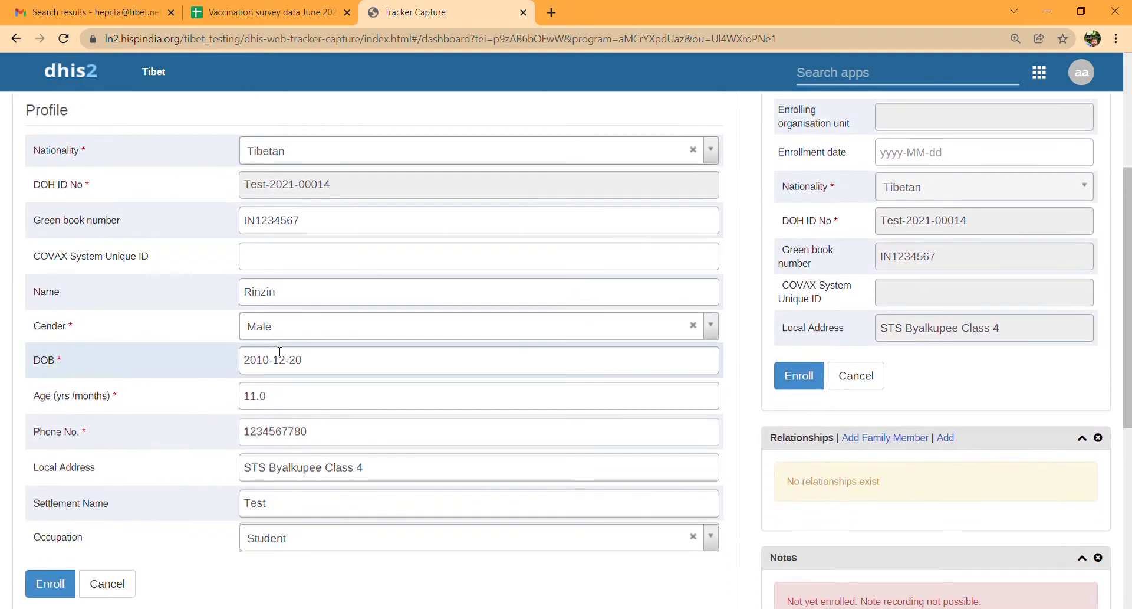
{"action": "scroll", "coordinate": [282, 471], "scroll_direction": "down", "scroll_amount": 3}
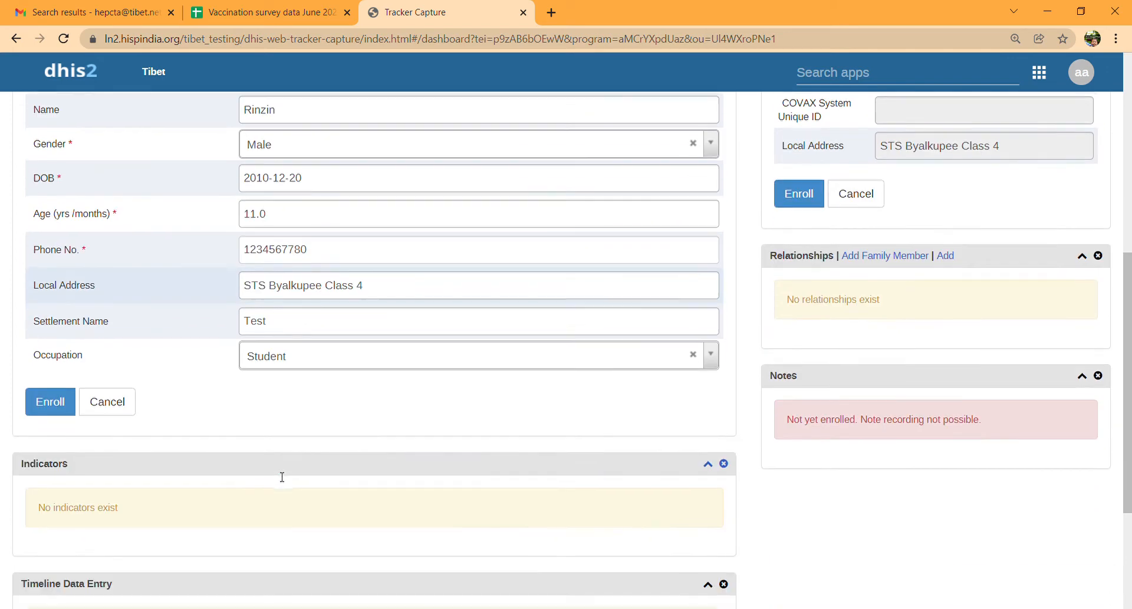
{"action": "left_click", "coordinate": [37, 407]}
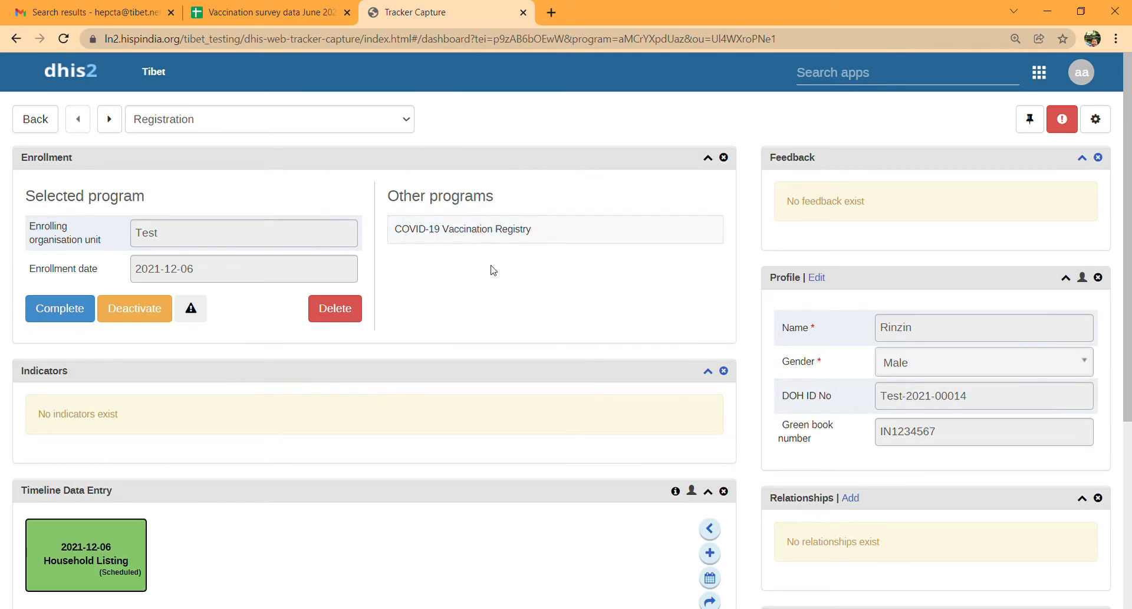
- Open the COVID-19 Vaccination Registry enrollment and set the vaccination date to 2021-11-02
{"action": "left_click", "coordinate": [466, 238]}
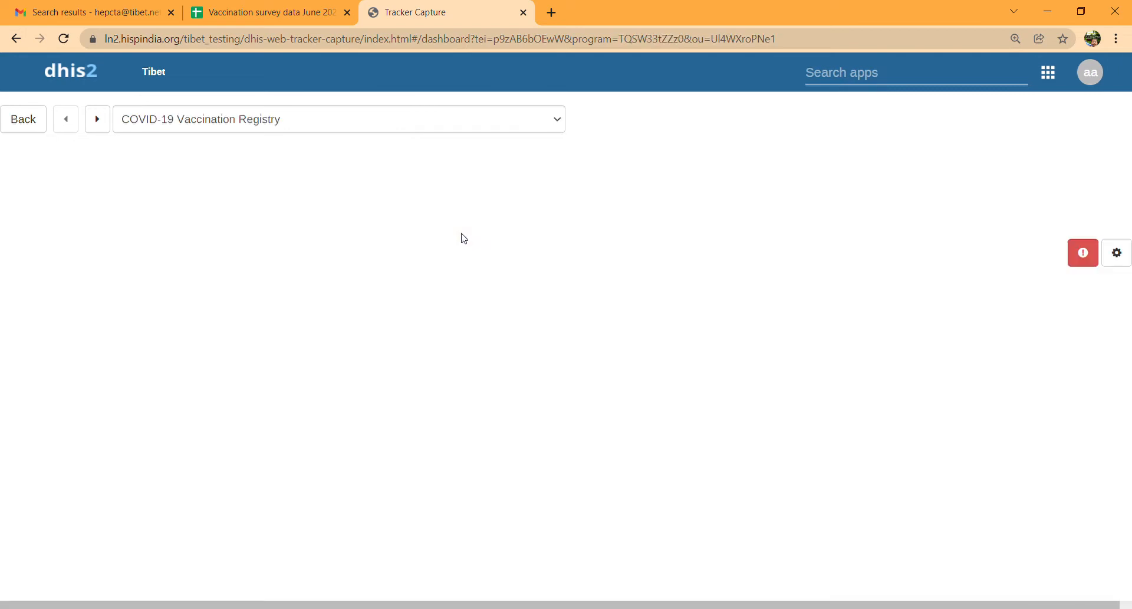
{"action": "scroll", "coordinate": [199, 427], "scroll_direction": "down", "scroll_amount": 5}
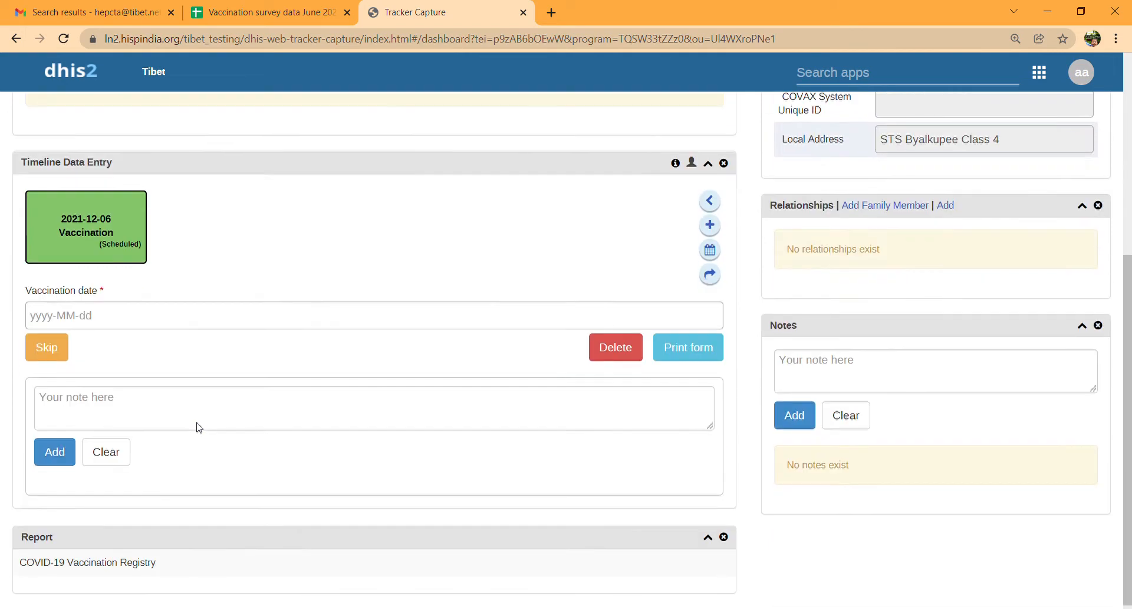
{"action": "left_click", "coordinate": [96, 321]}
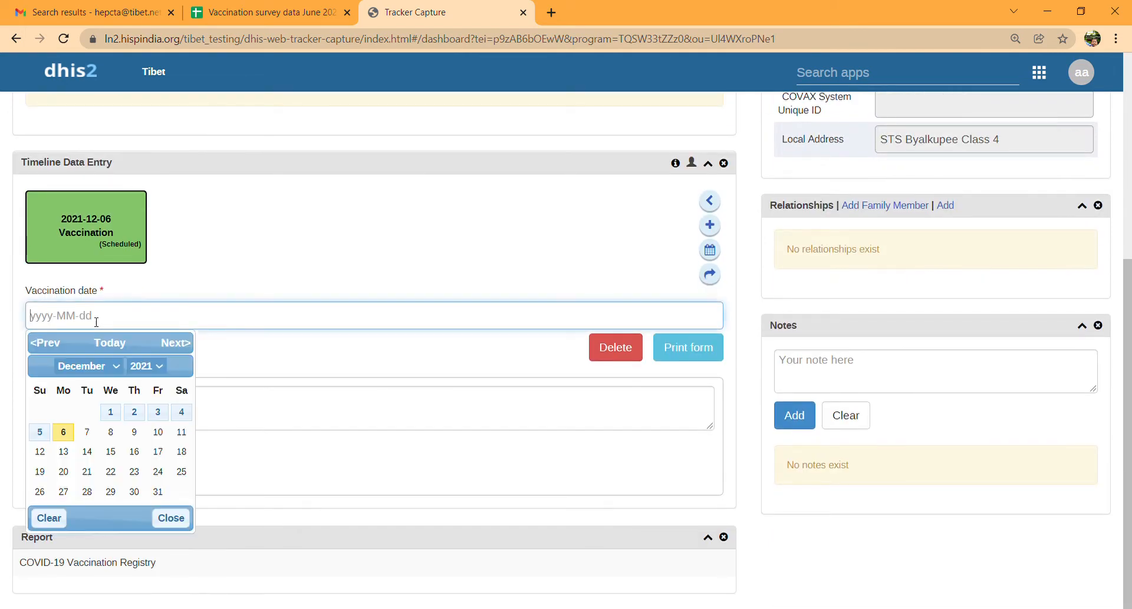
{"action": "left_click", "coordinate": [110, 367]}
{"action": "left_click", "coordinate": [77, 511]}
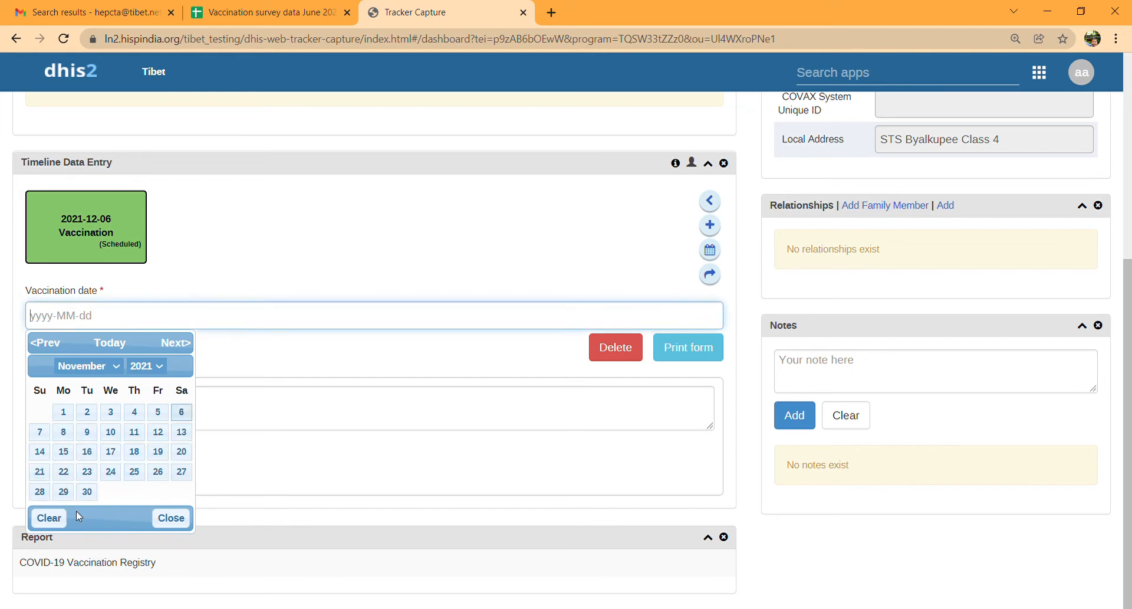
{"action": "left_click", "coordinate": [84, 415]}
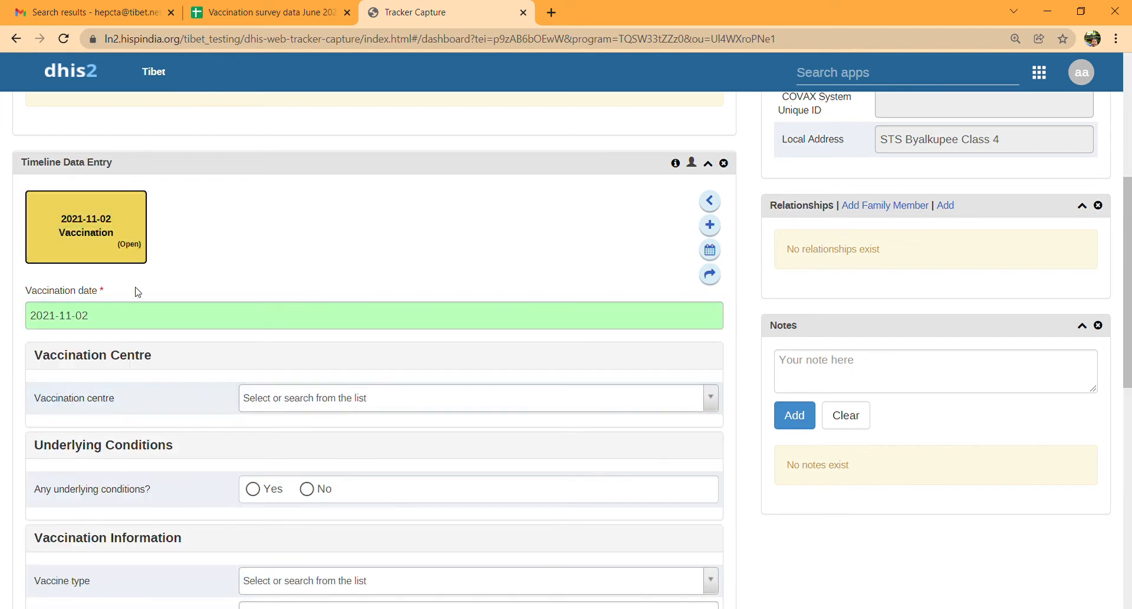
{"action": "scroll", "coordinate": [160, 437], "scroll_direction": "down", "scroll_amount": 2}
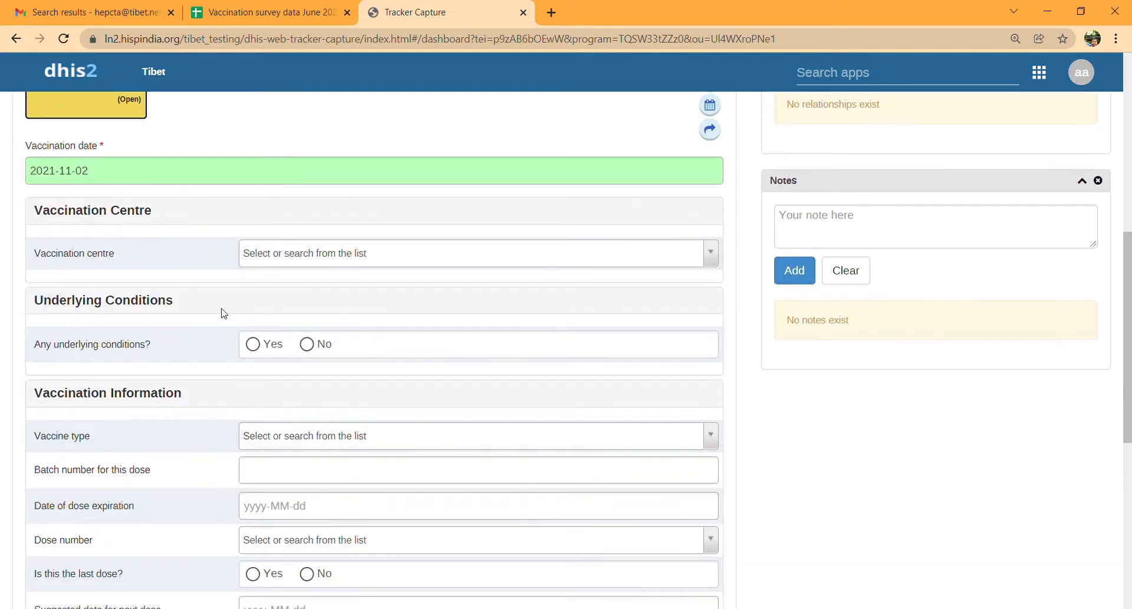
- Set the vaccination centre to Government PHCs, underlying conditions Yes, and tick Chronic Heart Disease
{"action": "left_click", "coordinate": [277, 254]}
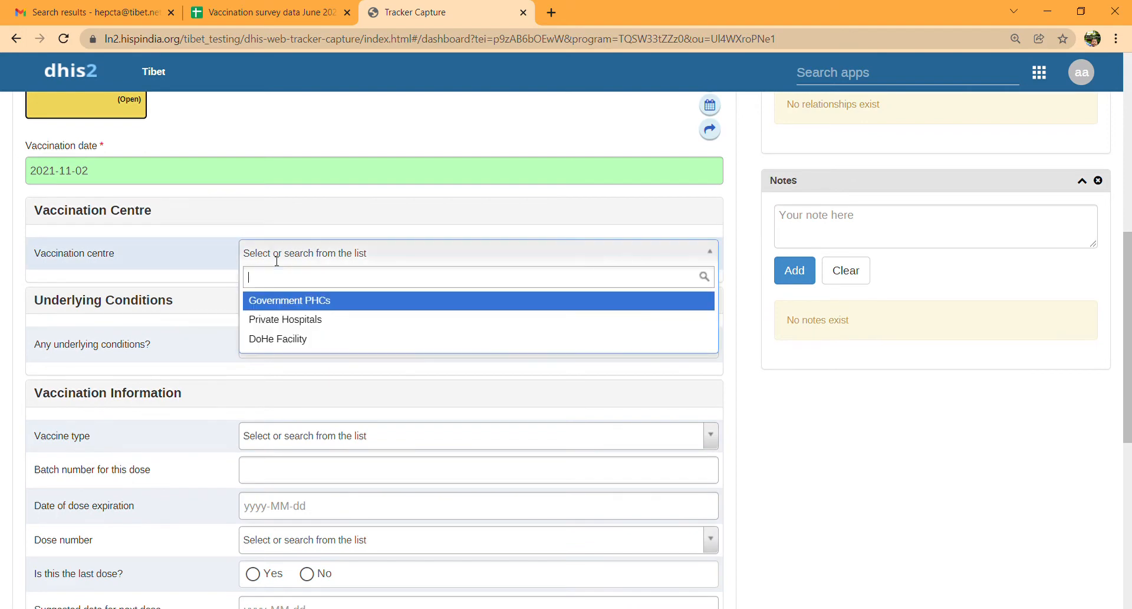
{"action": "left_click", "coordinate": [277, 301]}
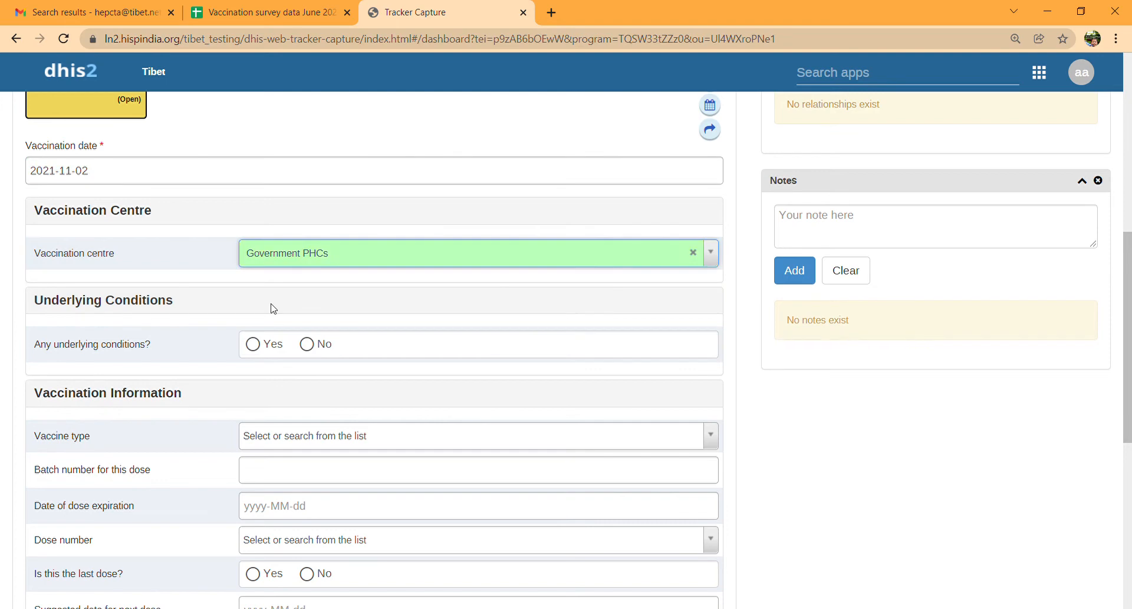
{"action": "left_click", "coordinate": [253, 346]}
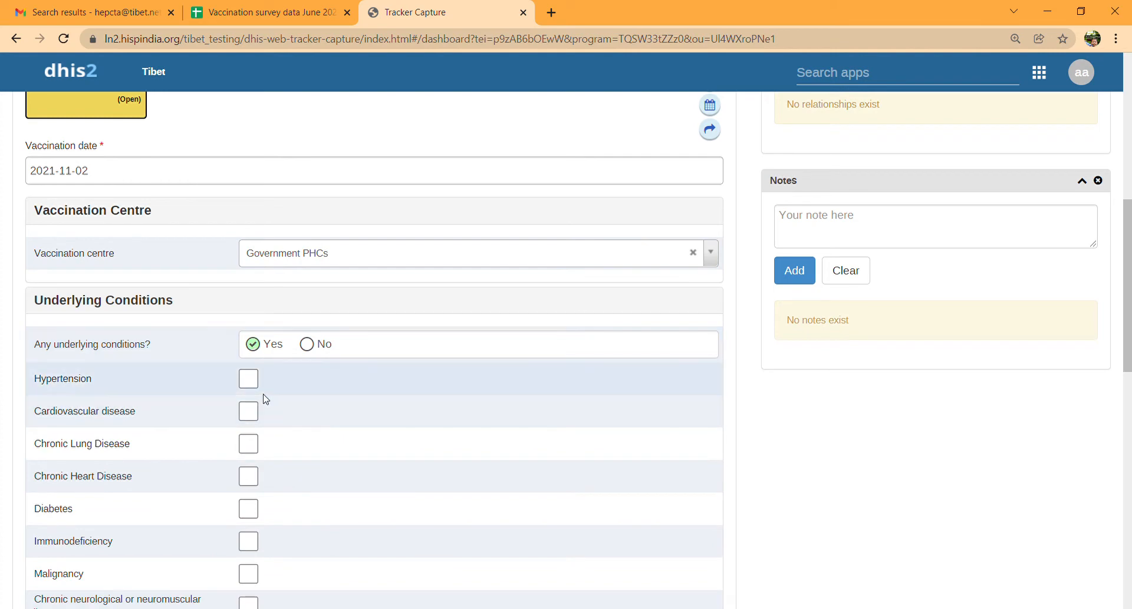
{"action": "scroll", "coordinate": [264, 398], "scroll_direction": "down", "scroll_amount": 1}
{"action": "scroll", "coordinate": [264, 398], "scroll_direction": "down", "scroll_amount": 2}
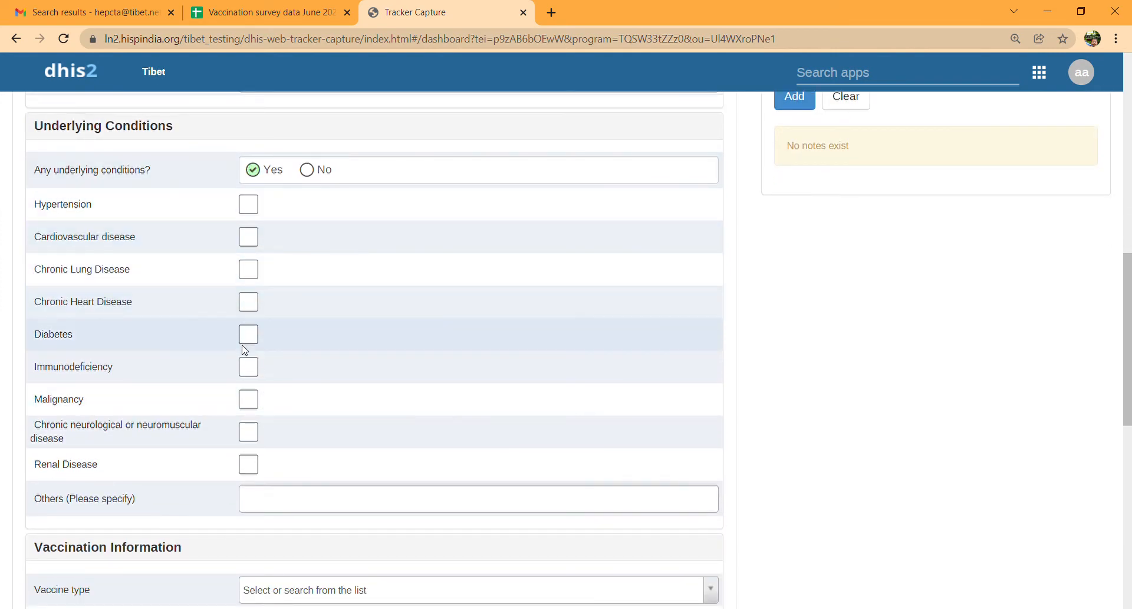
{"action": "left_click", "coordinate": [248, 301]}
{"action": "scroll", "coordinate": [242, 404], "scroll_direction": "down", "scroll_amount": 2}
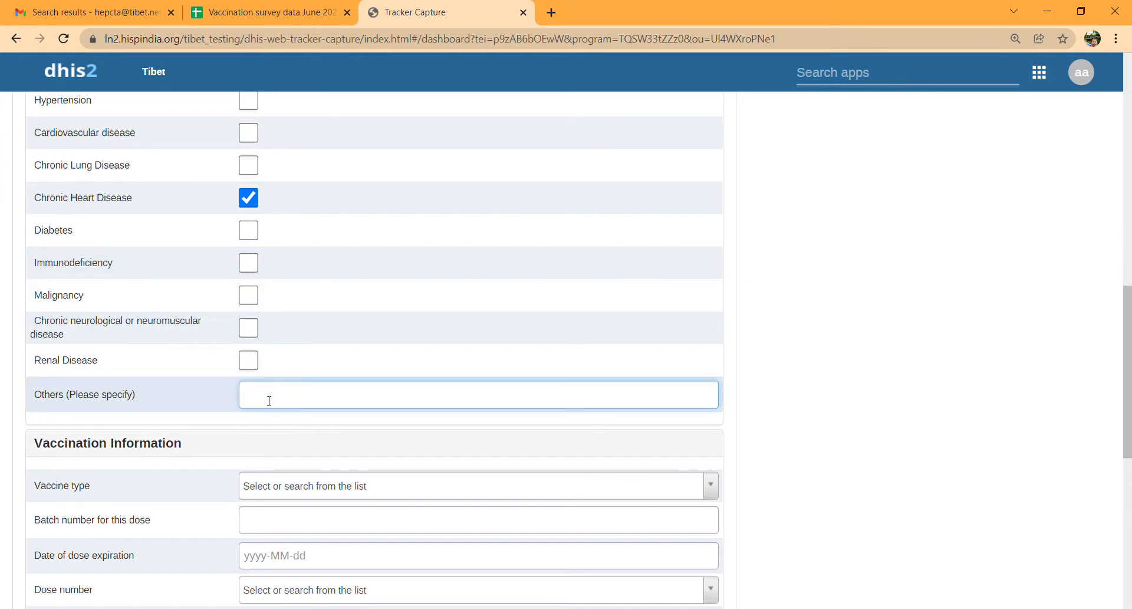
{"action": "scroll", "coordinate": [269, 400], "scroll_direction": "down", "scroll_amount": 3}
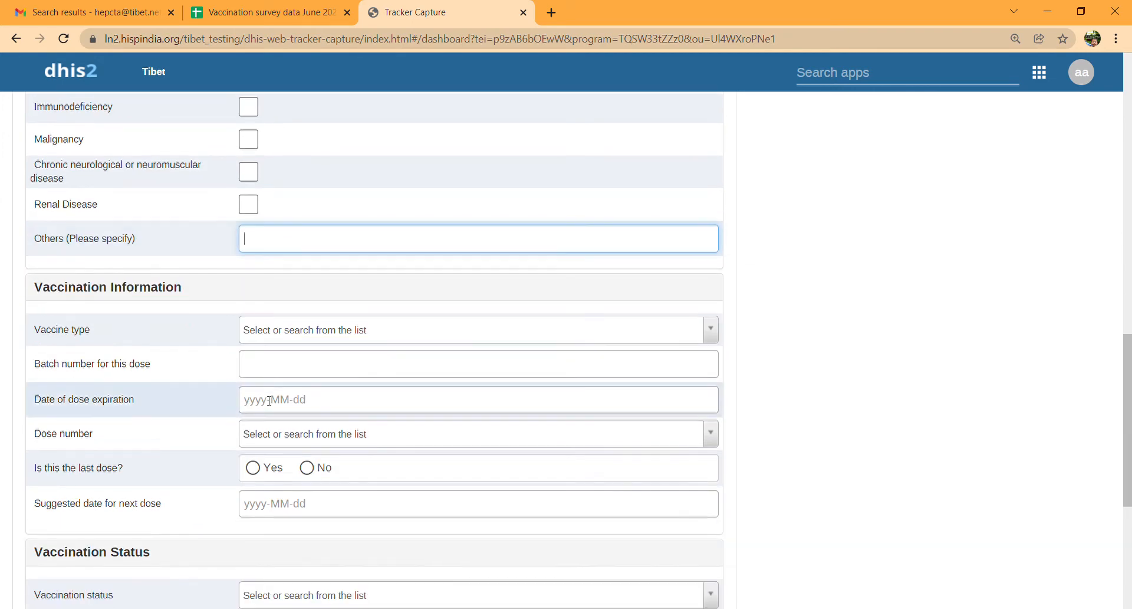
- Record vaccine type Covaxin, dose number Dose 1, and No for last dose
{"action": "left_click", "coordinate": [263, 330]}
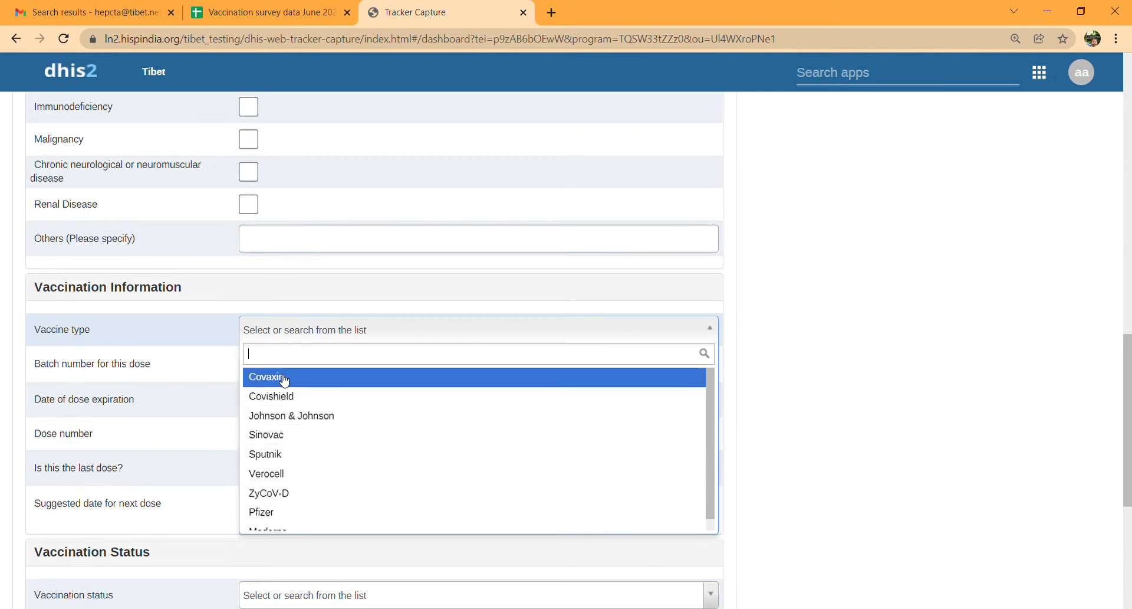
{"action": "left_click", "coordinate": [285, 383]}
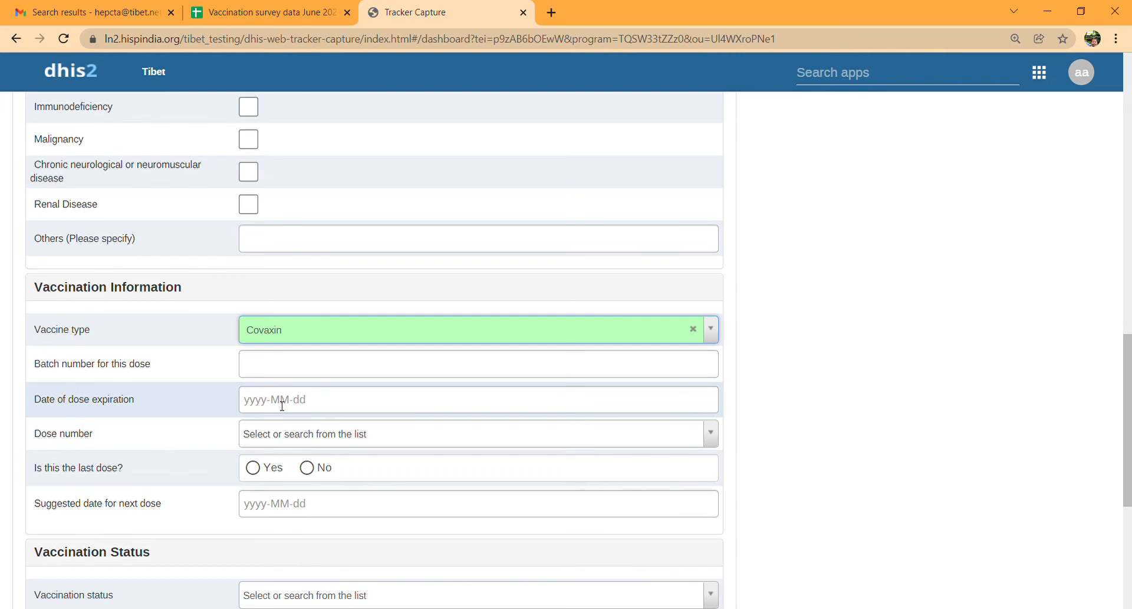
{"action": "scroll", "coordinate": [282, 406], "scroll_direction": "down", "scroll_amount": 1}
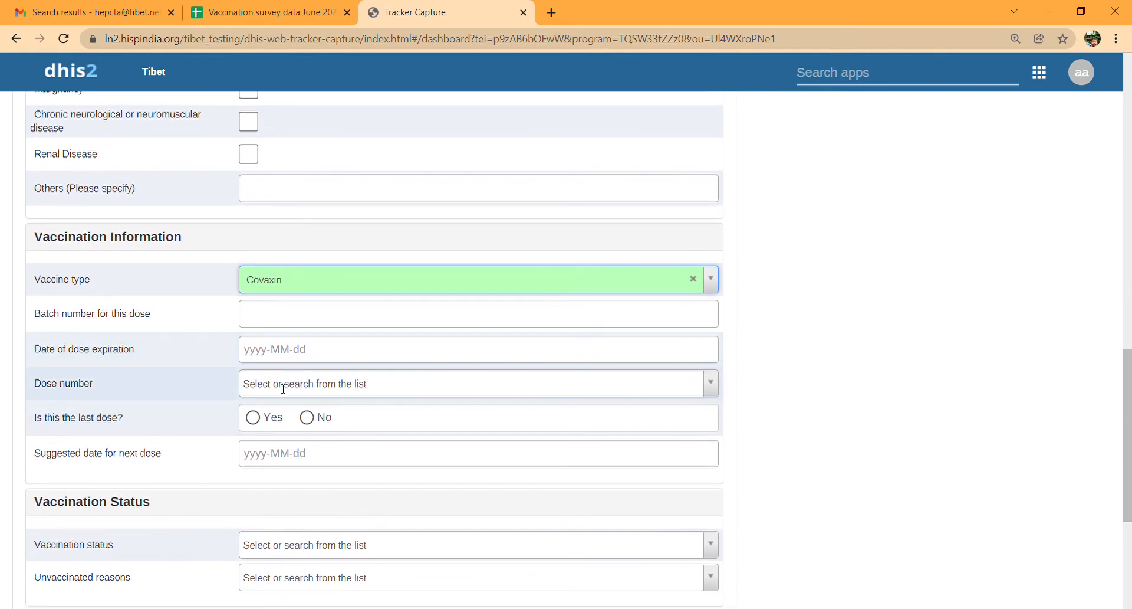
{"action": "left_click", "coordinate": [283, 389]}
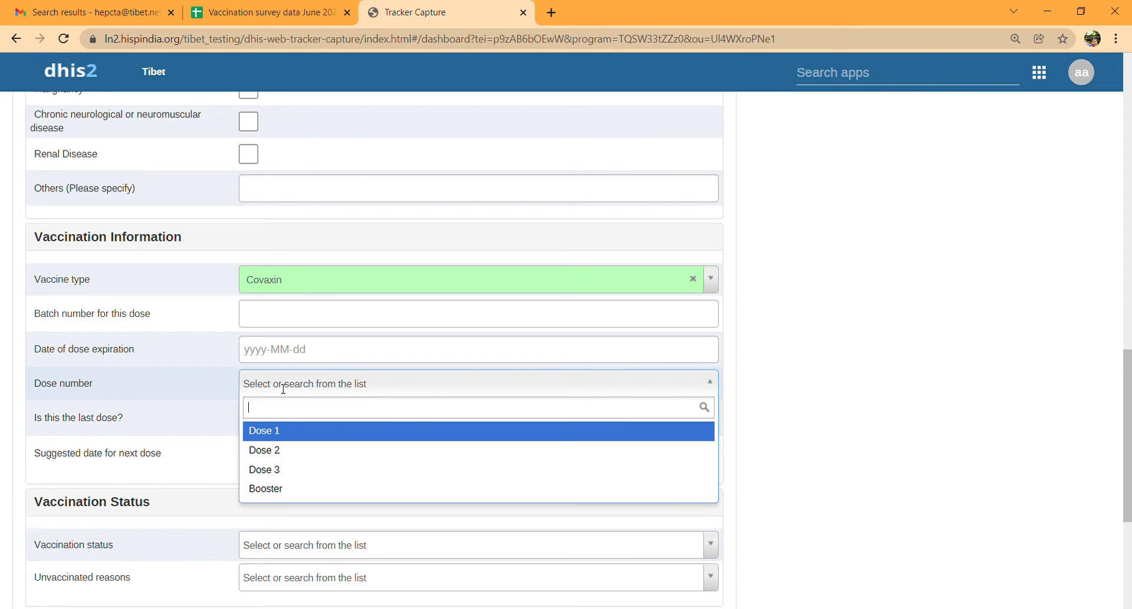
{"action": "left_click", "coordinate": [278, 437]}
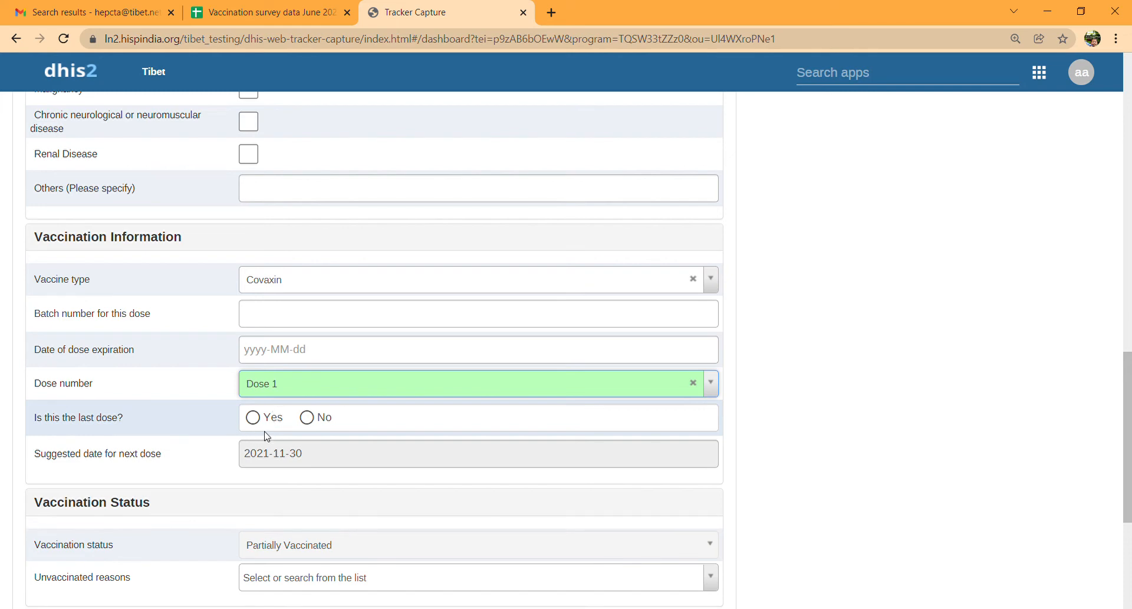
{"action": "left_click", "coordinate": [313, 420]}
{"action": "scroll", "coordinate": [306, 481], "scroll_direction": "down", "scroll_amount": 1}
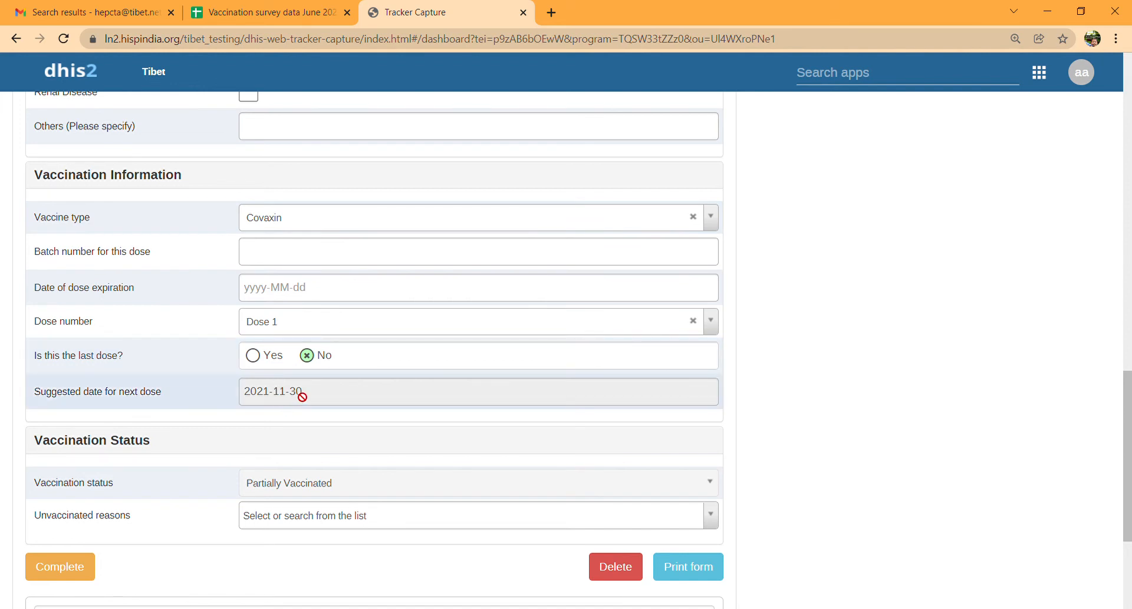
{"action": "scroll", "coordinate": [296, 413], "scroll_direction": "down", "scroll_amount": 2}
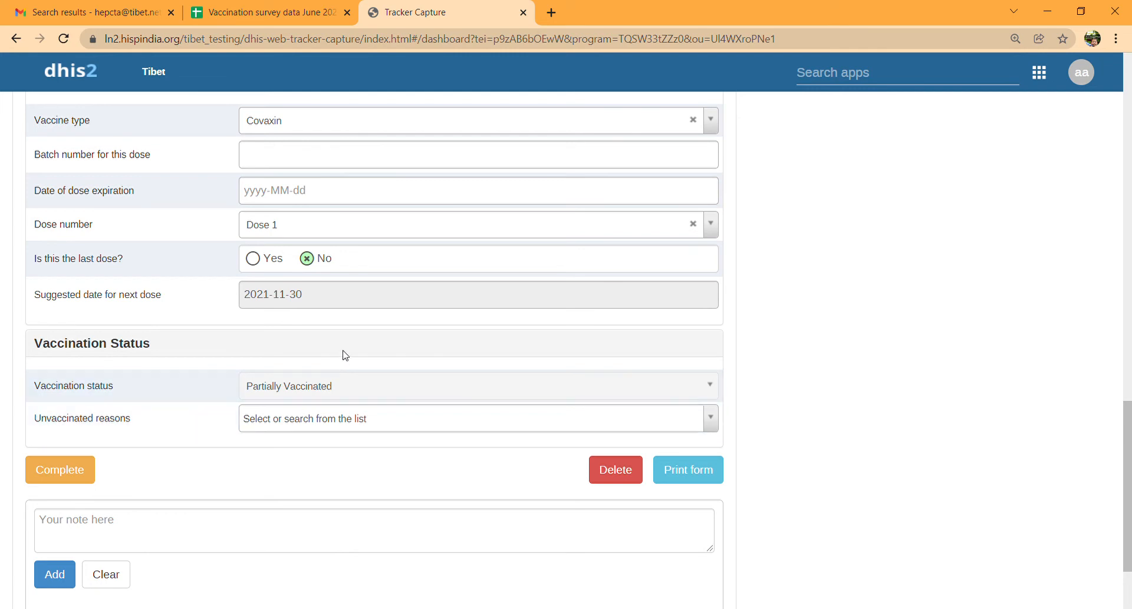
{"action": "scroll", "coordinate": [347, 353], "scroll_direction": "up", "scroll_amount": 4}
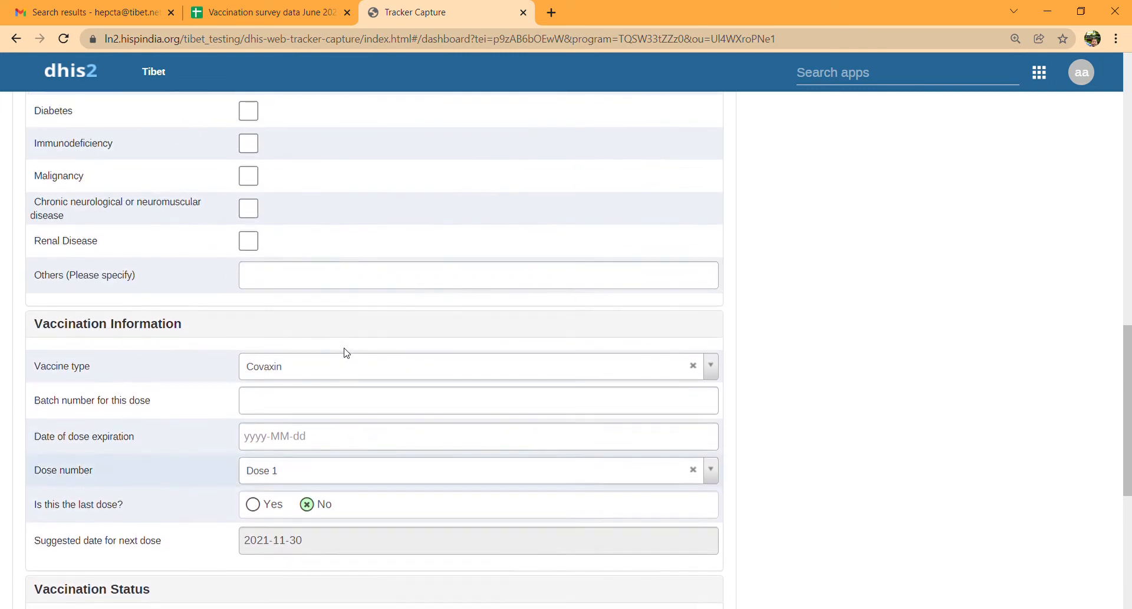
{"action": "scroll", "coordinate": [346, 352], "scroll_direction": "up", "scroll_amount": 2}
{"action": "scroll", "coordinate": [347, 352], "scroll_direction": "up", "scroll_amount": 4}
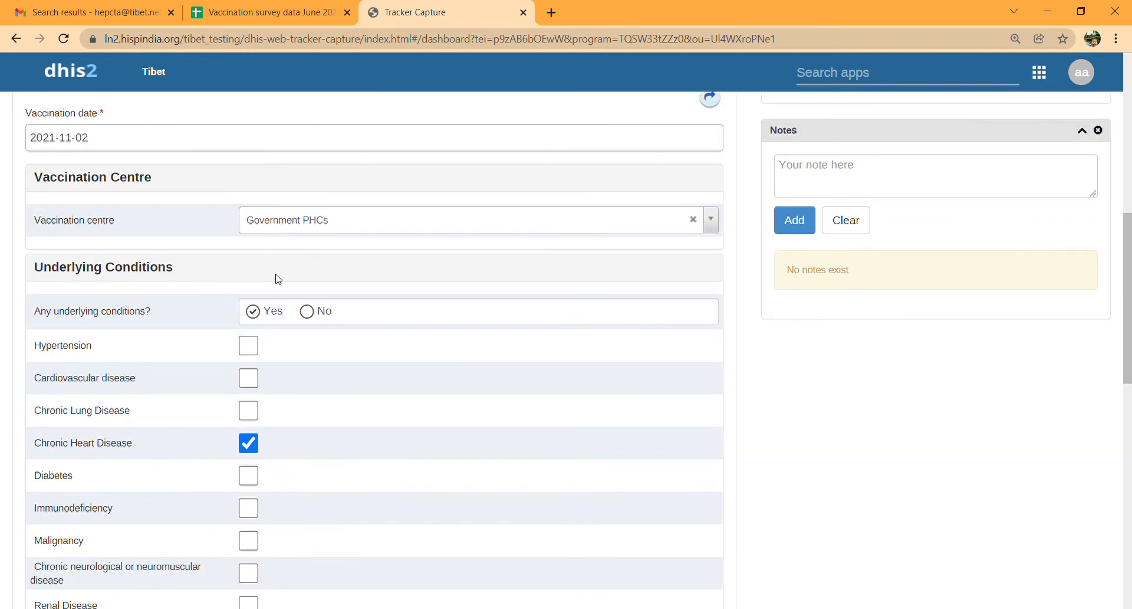
{"action": "scroll", "coordinate": [282, 351], "scroll_direction": "down", "scroll_amount": 2}
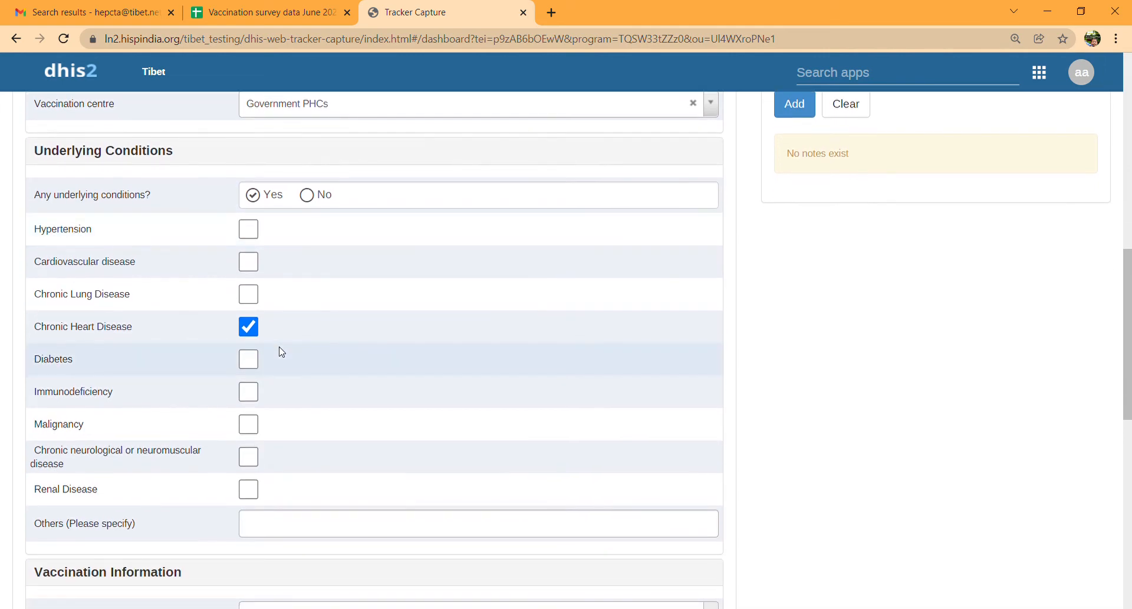
{"action": "scroll", "coordinate": [295, 430], "scroll_direction": "down", "scroll_amount": 4}
{"action": "scroll", "coordinate": [297, 353], "scroll_direction": "down", "scroll_amount": 1}
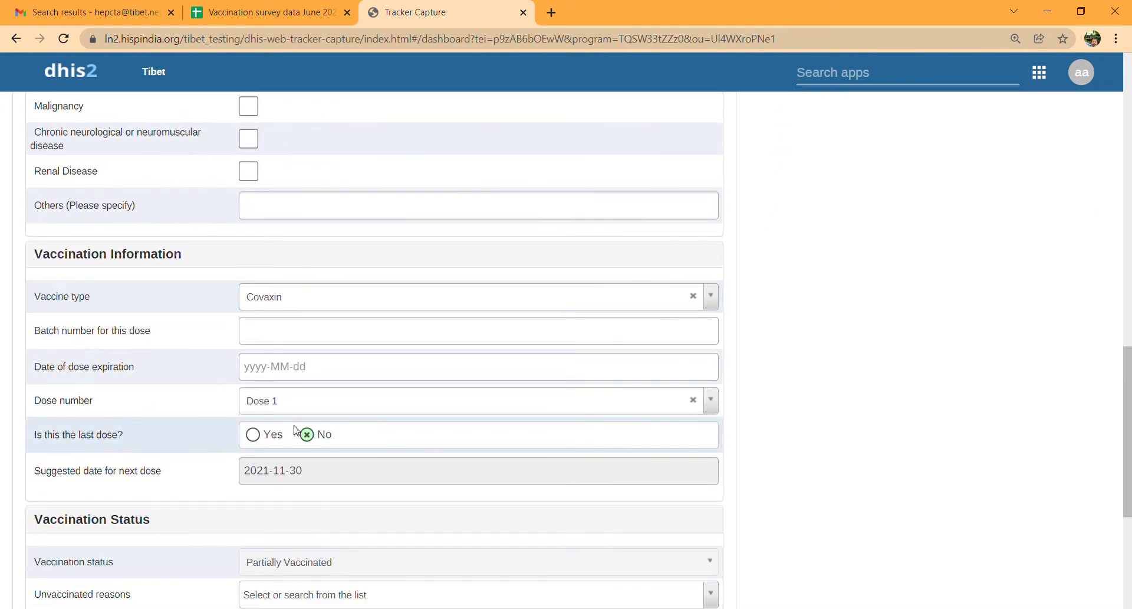
{"action": "scroll", "coordinate": [297, 454], "scroll_direction": "down", "scroll_amount": 4}
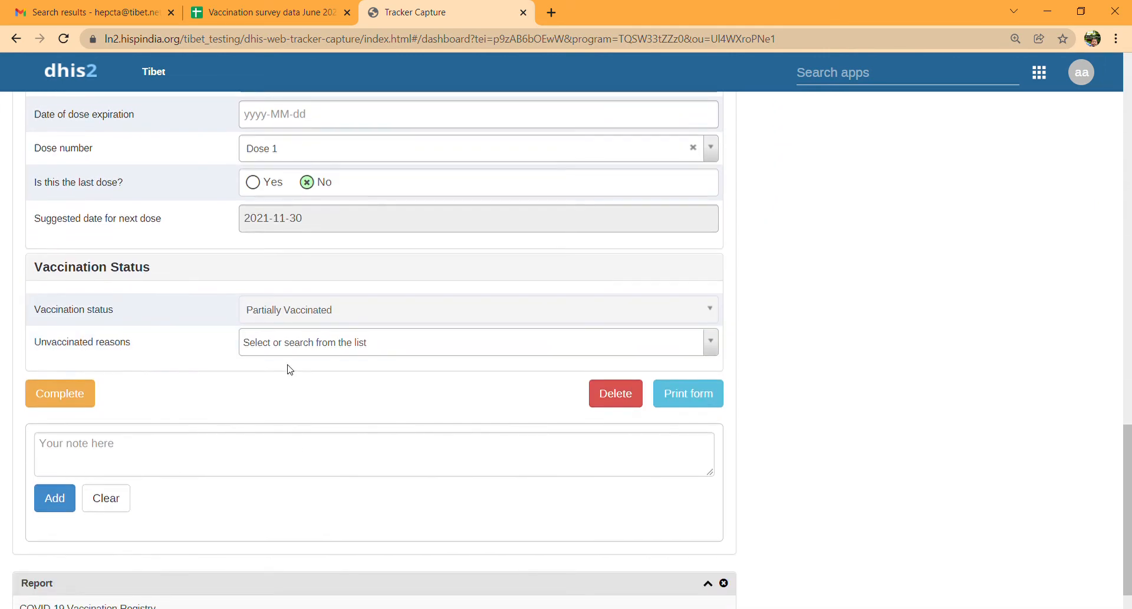
{"action": "left_click", "coordinate": [297, 337]}
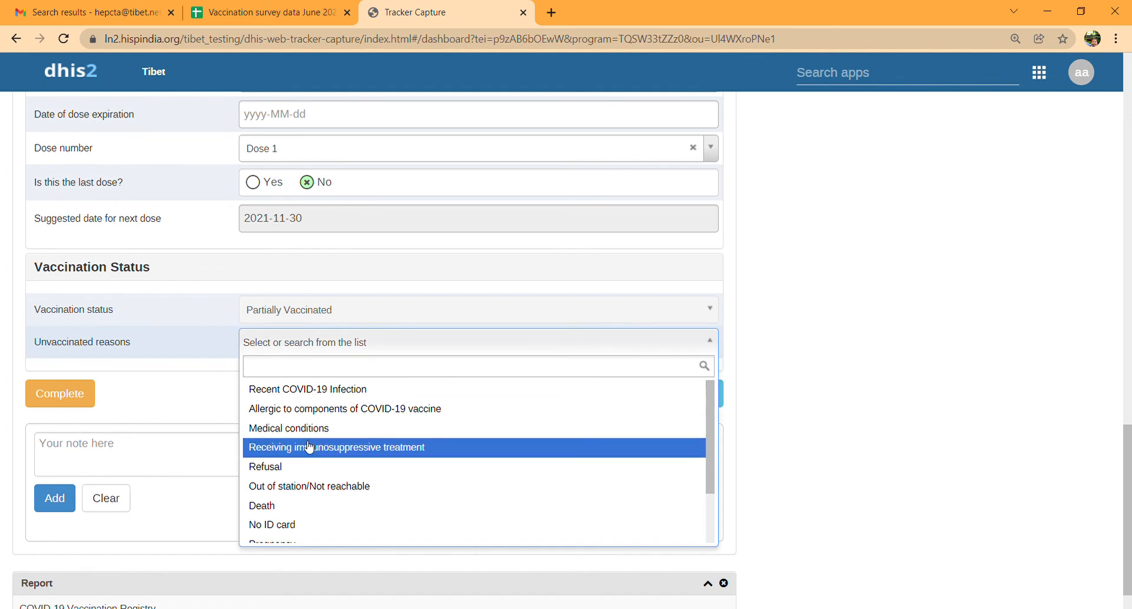
{"action": "scroll", "coordinate": [309, 445], "scroll_direction": "down", "scroll_amount": 2}
{"action": "scroll", "coordinate": [309, 447], "scroll_direction": "up", "scroll_amount": 2}
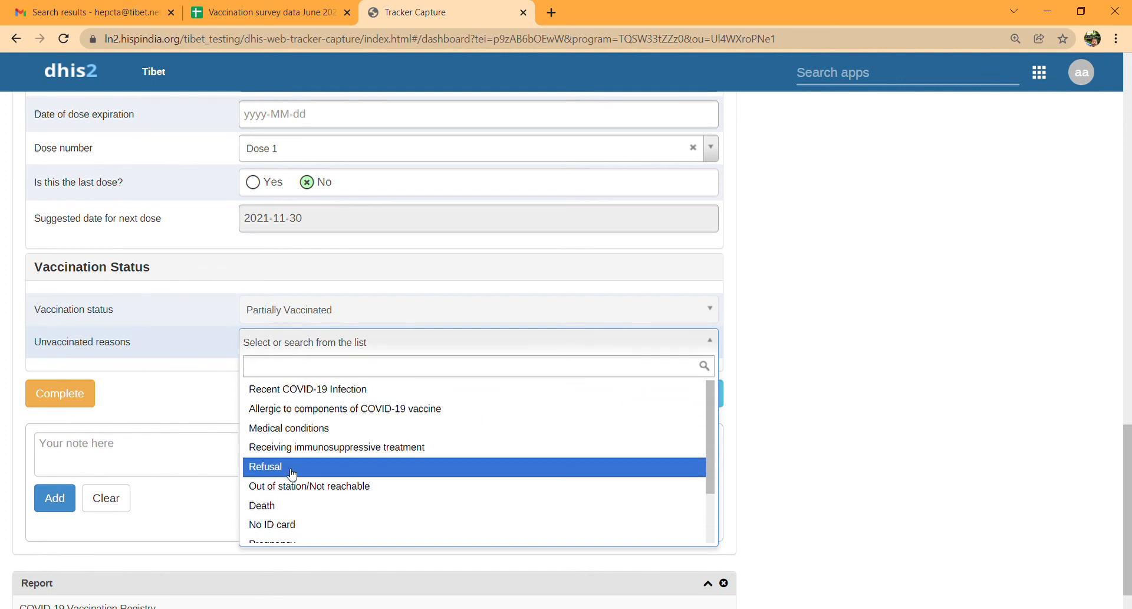
{"action": "scroll", "coordinate": [291, 474], "scroll_direction": "down", "scroll_amount": 2}
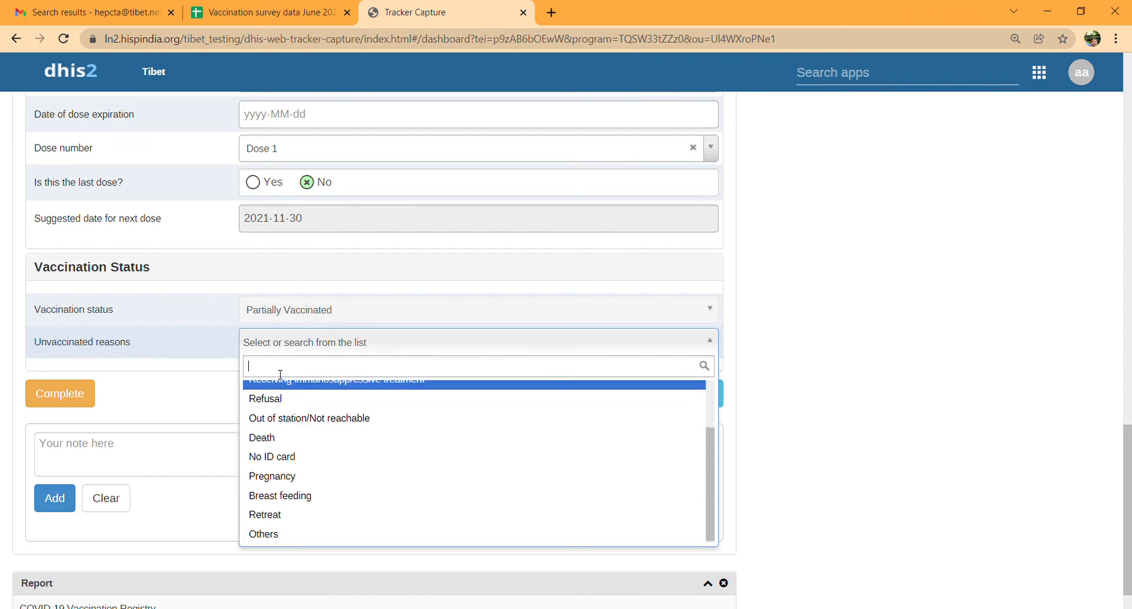
{"action": "left_click", "coordinate": [215, 378]}
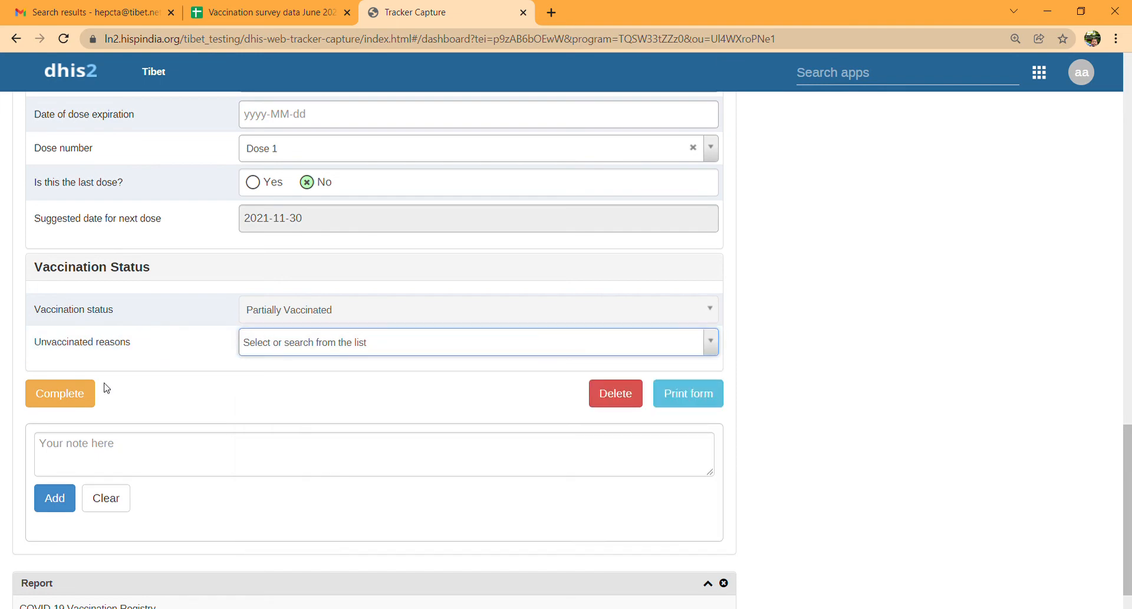
- Complete the 2021-11-02 Vaccination event, confirming past the two-dose Covaxin warning
{"action": "left_click", "coordinate": [79, 395]}
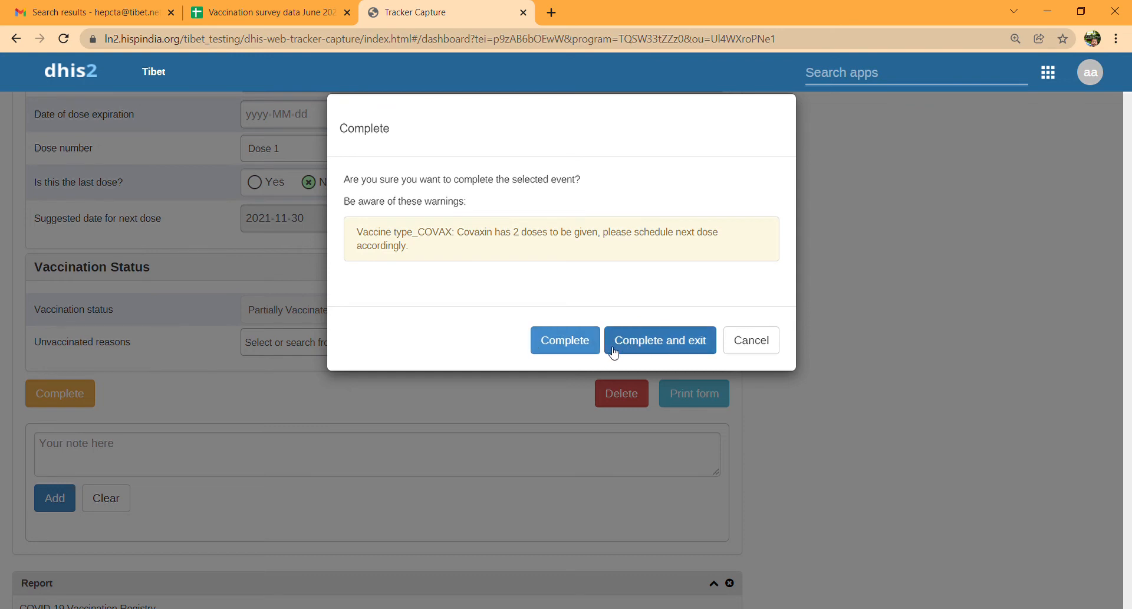
{"action": "left_click", "coordinate": [568, 350]}
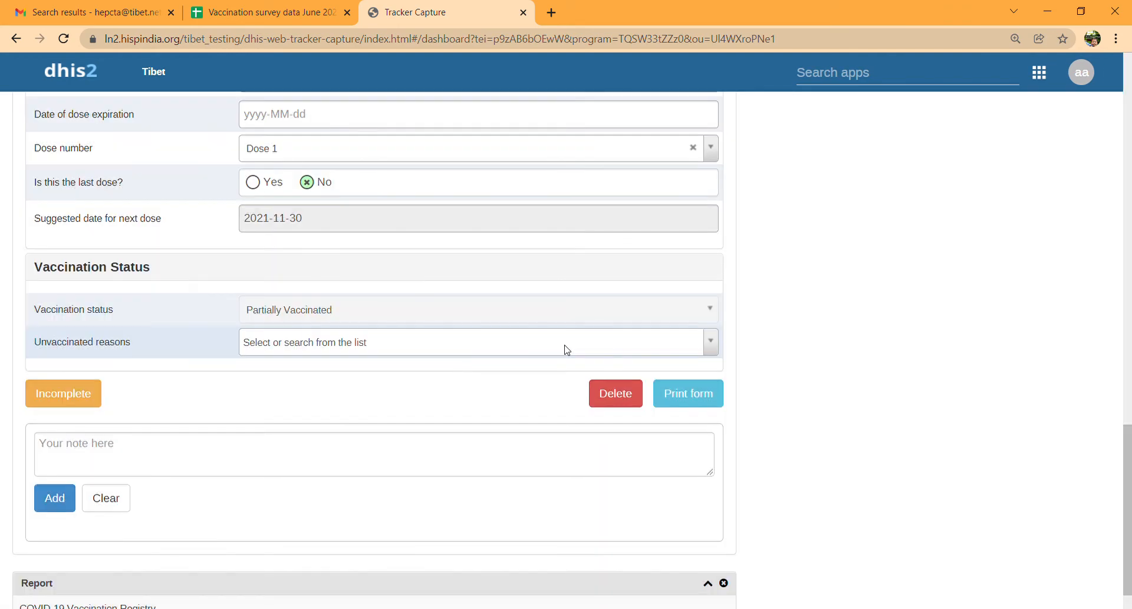
{"action": "scroll", "coordinate": [565, 303], "scroll_direction": "up", "scroll_amount": 15}
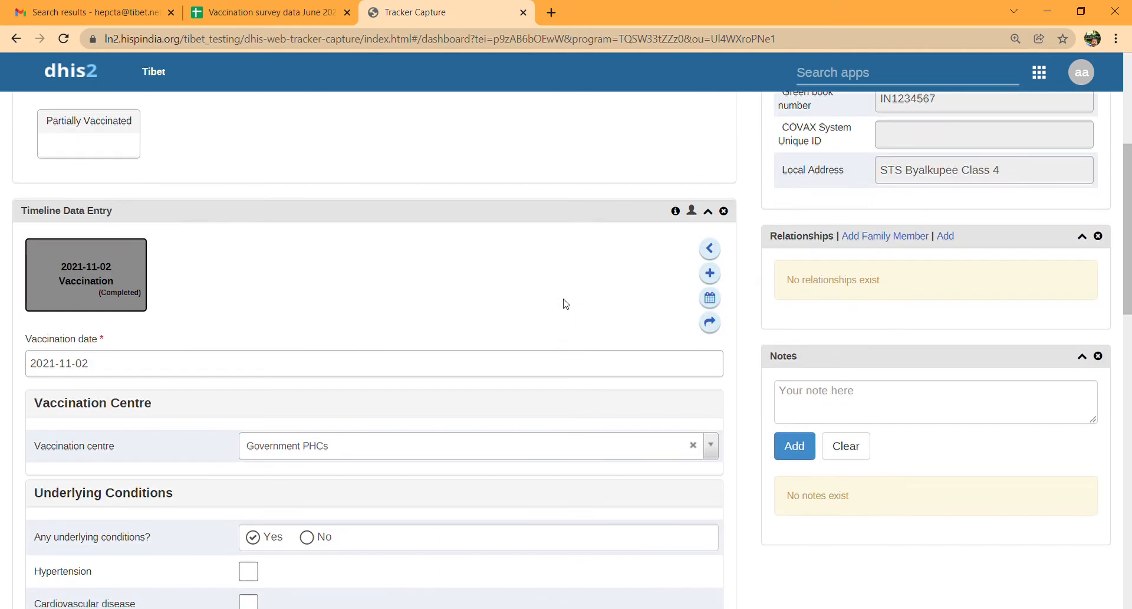
- Create an Adverse event notification event with report date 3 November 2021 and save it
{"action": "left_click", "coordinate": [712, 276]}
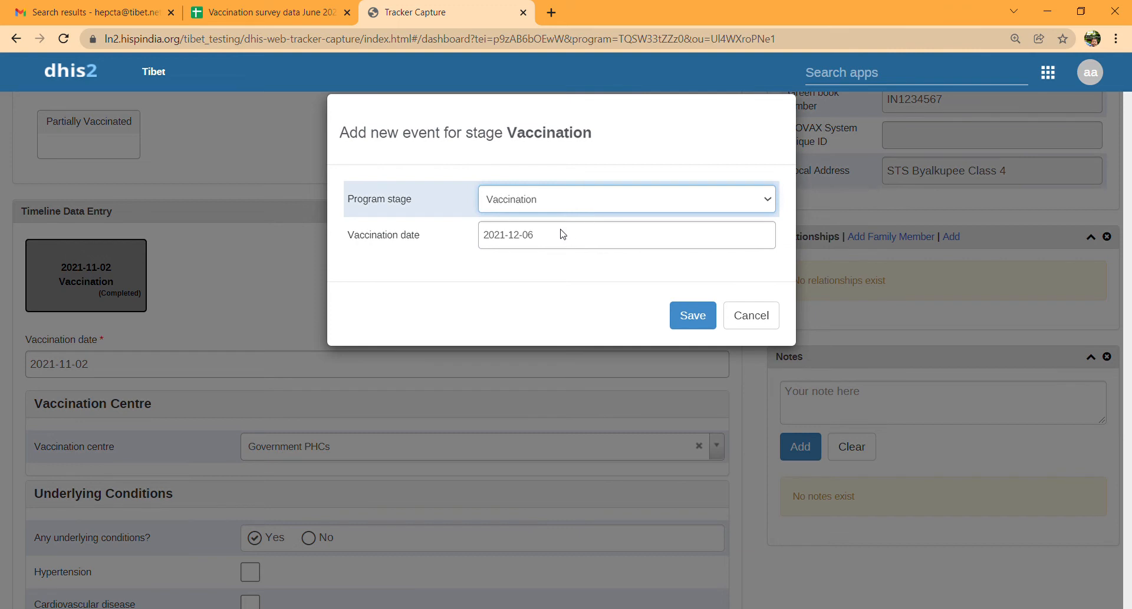
{"action": "key", "text": "Down"}
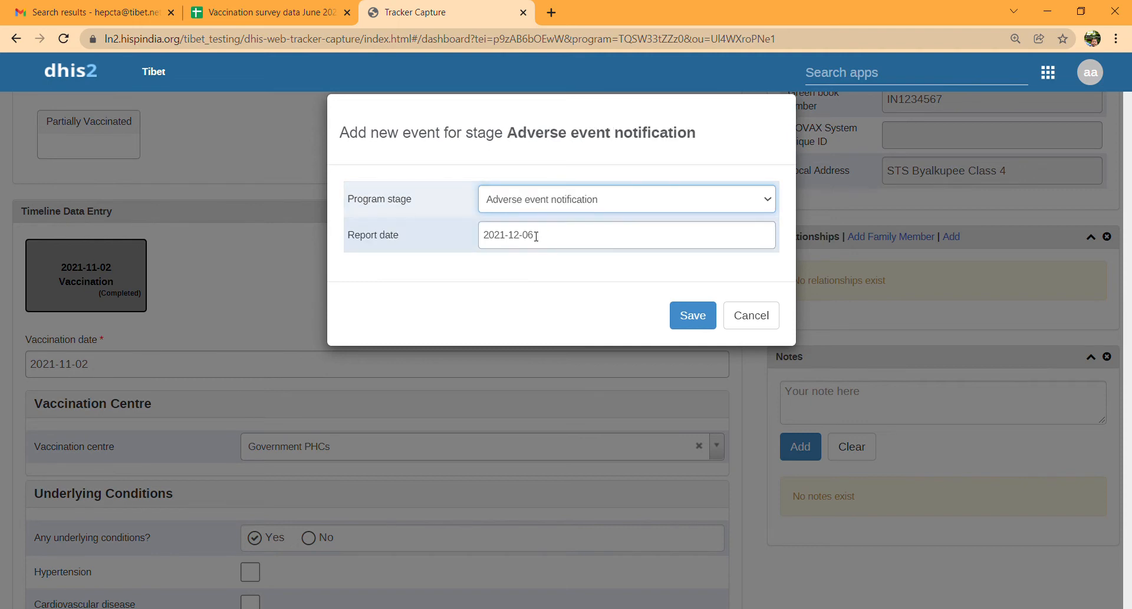
{"action": "left_click", "coordinate": [529, 245]}
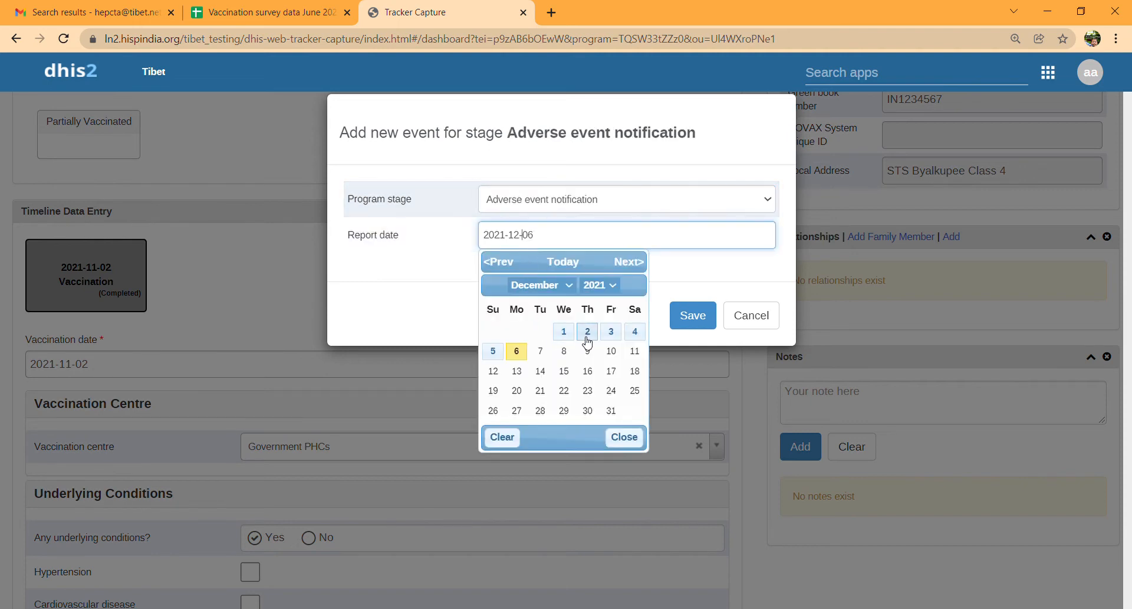
{"action": "left_click", "coordinate": [544, 427]}
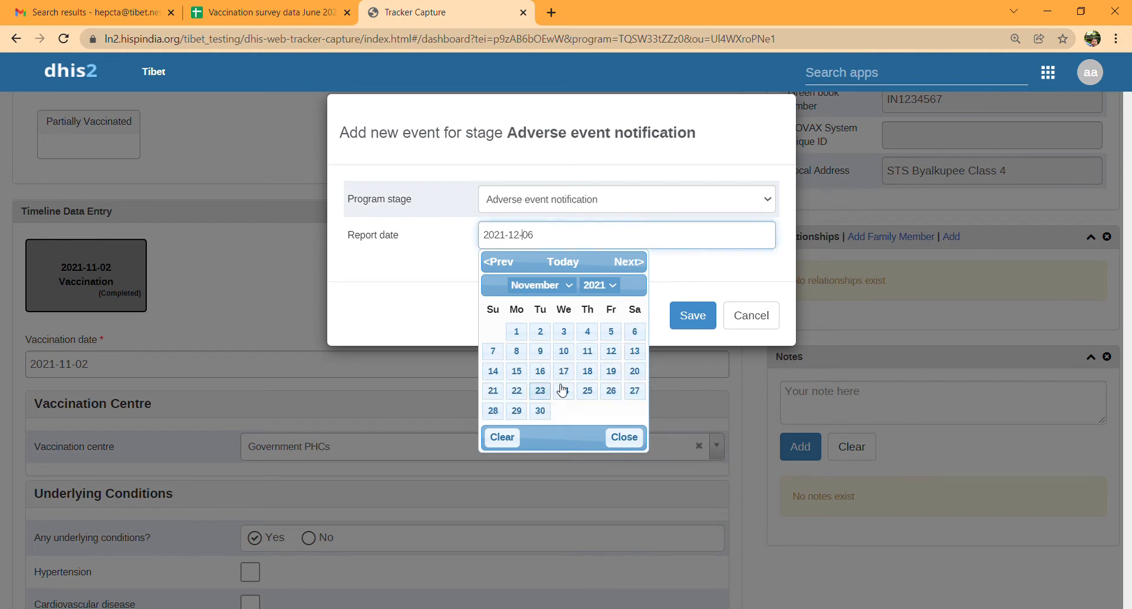
{"action": "left_click", "coordinate": [564, 331]}
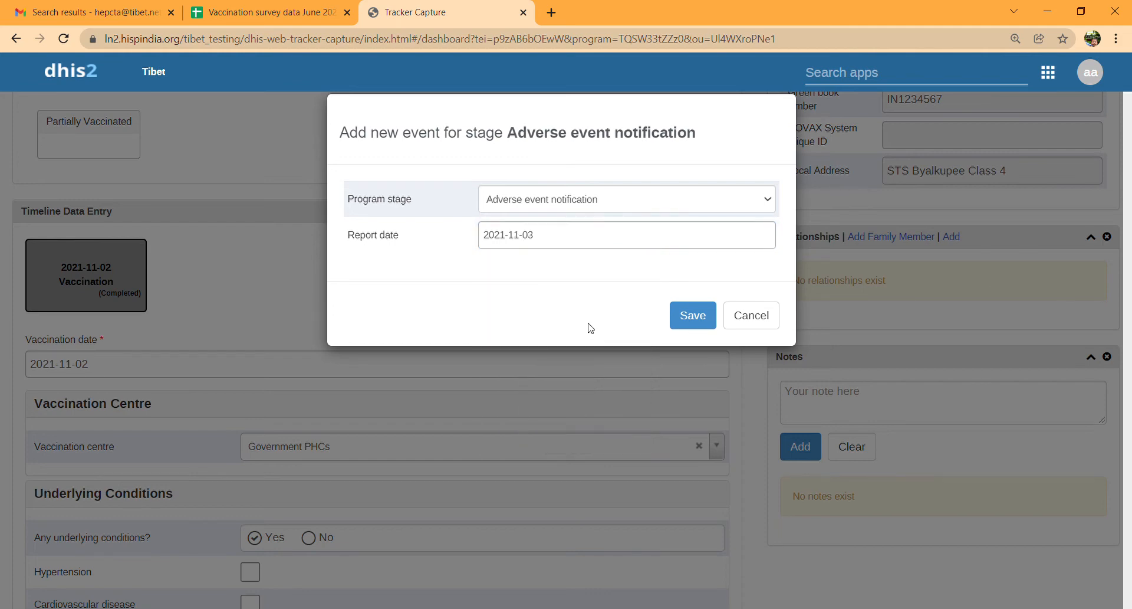
{"action": "left_click", "coordinate": [680, 316]}
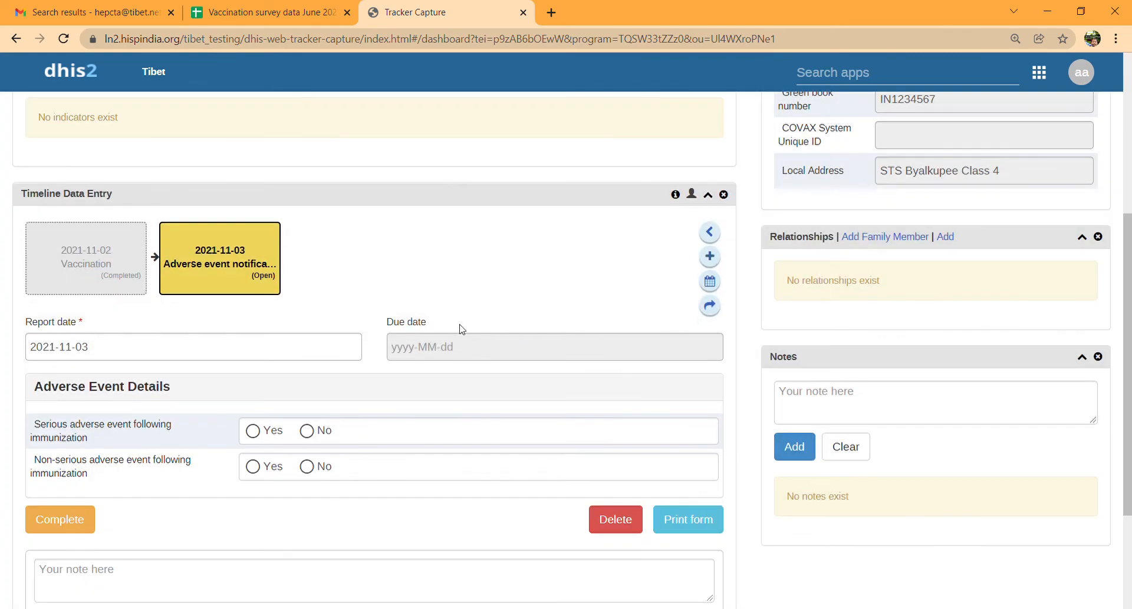
- Record the adverse event as not serious but non-serious AEFI, with Fever and Headache ticked
{"action": "left_click", "coordinate": [254, 434]}
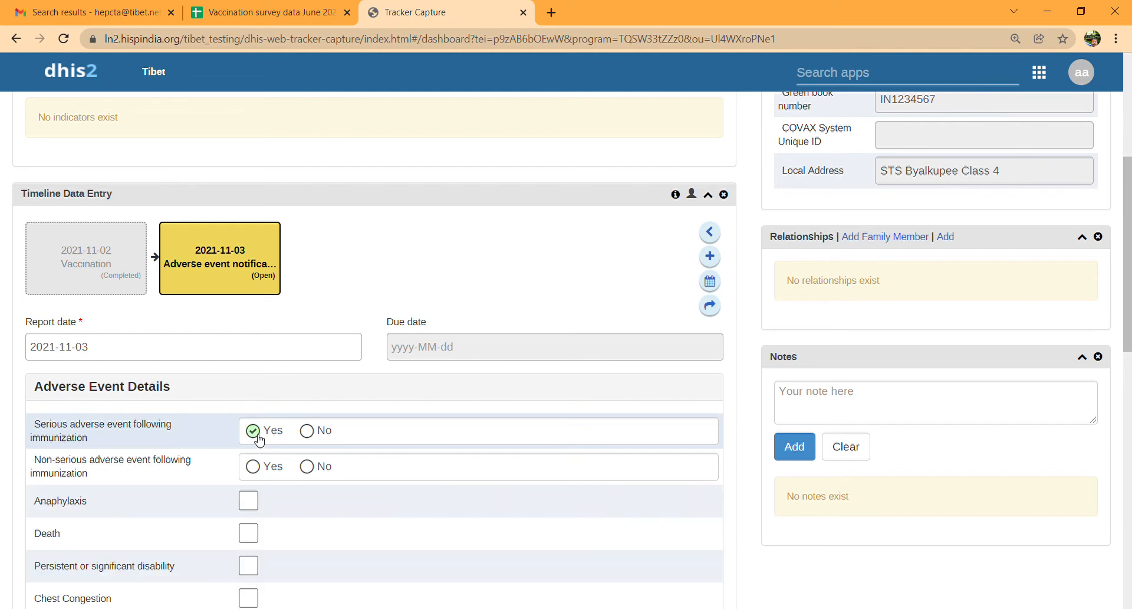
{"action": "scroll", "coordinate": [247, 536], "scroll_direction": "down", "scroll_amount": 2}
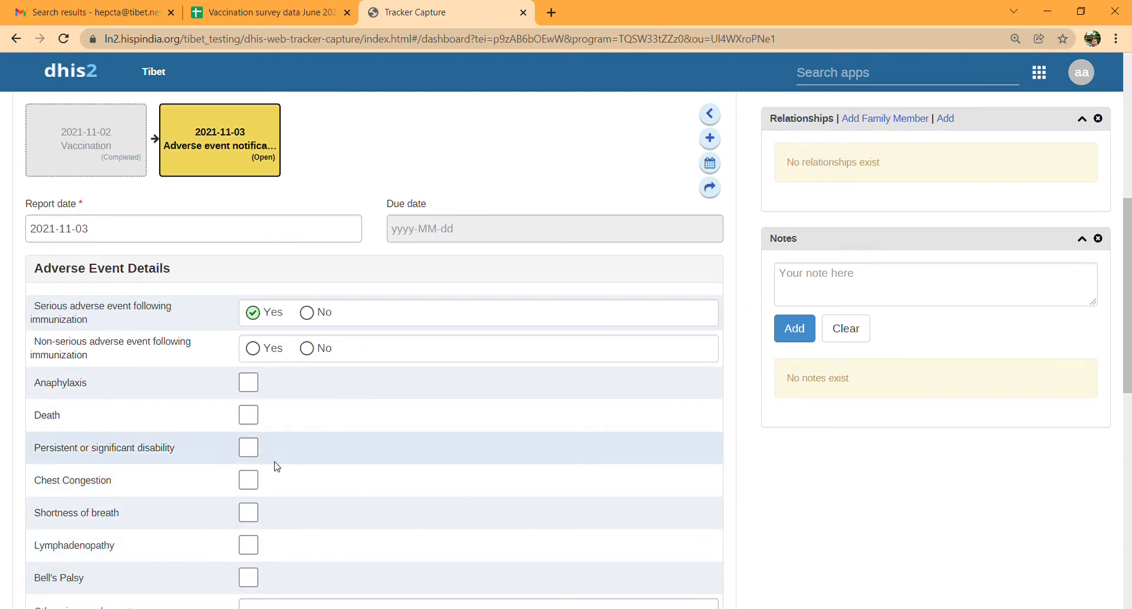
{"action": "left_click", "coordinate": [316, 316]}
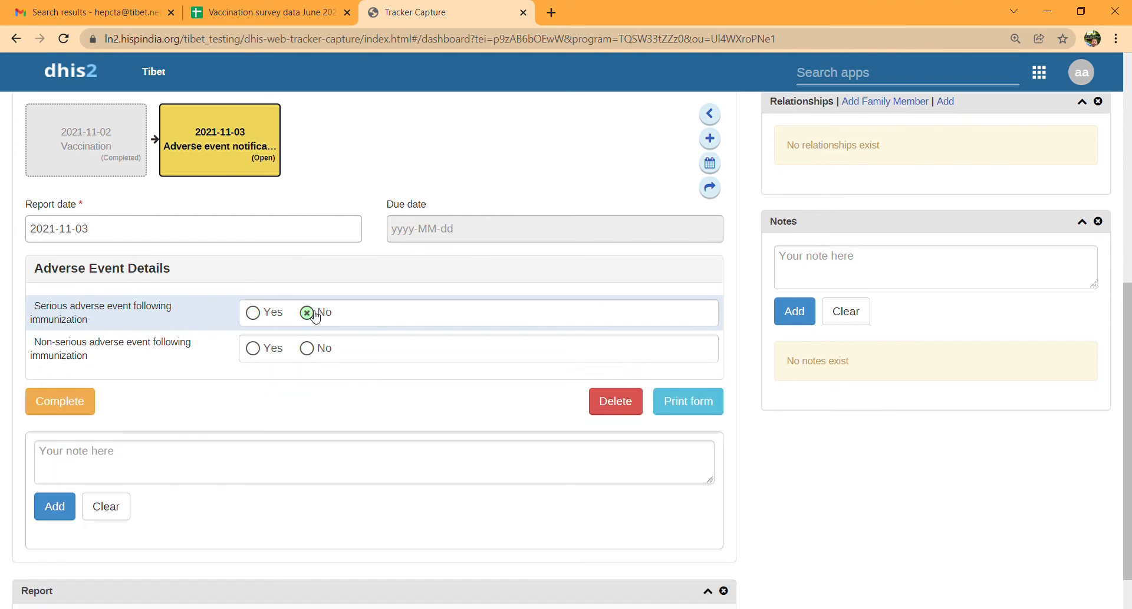
{"action": "left_click", "coordinate": [254, 350]}
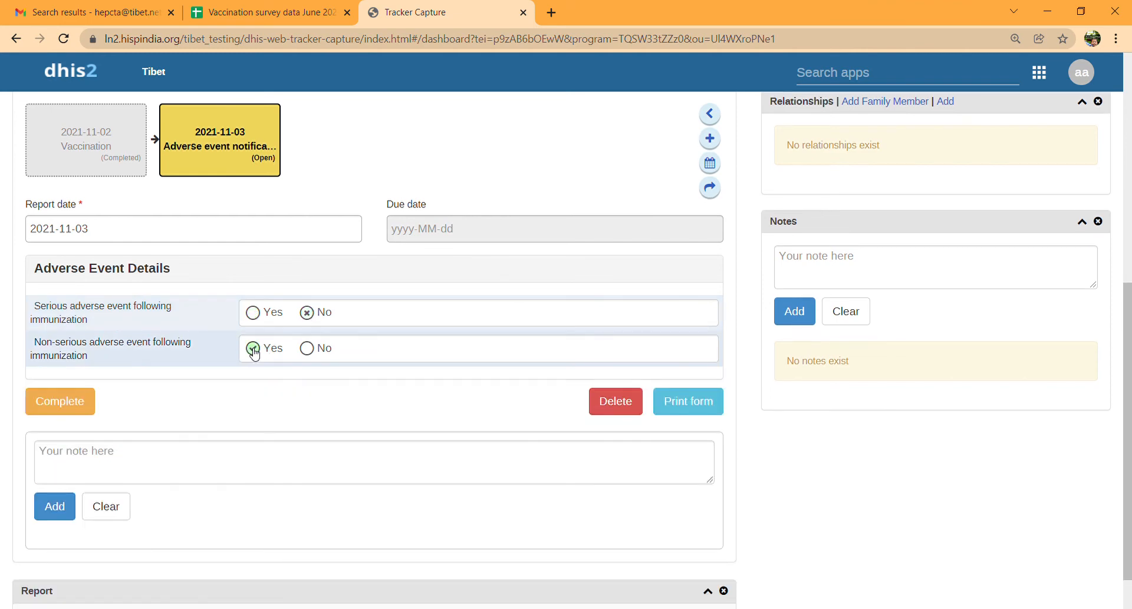
{"action": "scroll", "coordinate": [229, 435], "scroll_direction": "down", "scroll_amount": 2}
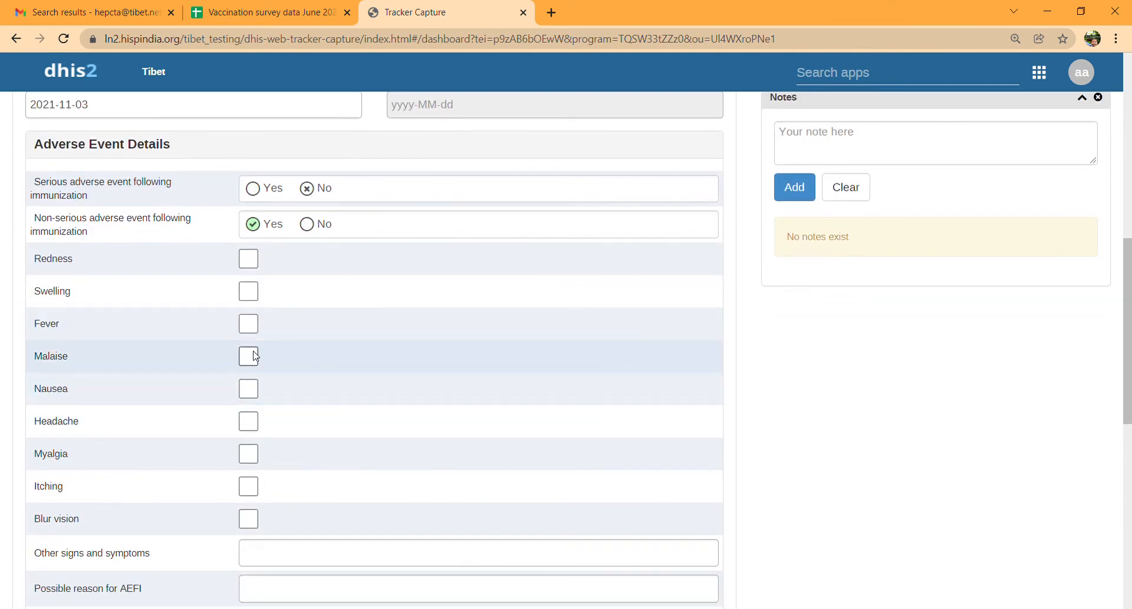
{"action": "left_click", "coordinate": [248, 324]}
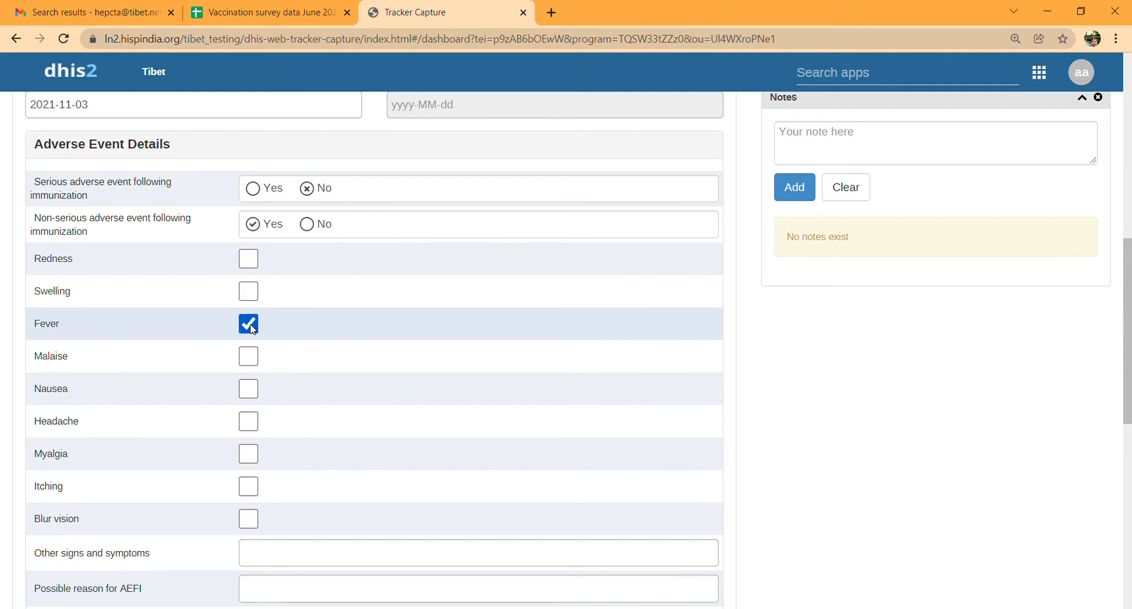
{"action": "left_click", "coordinate": [248, 422]}
{"action": "scroll", "coordinate": [248, 422], "scroll_direction": "down", "scroll_amount": 3}
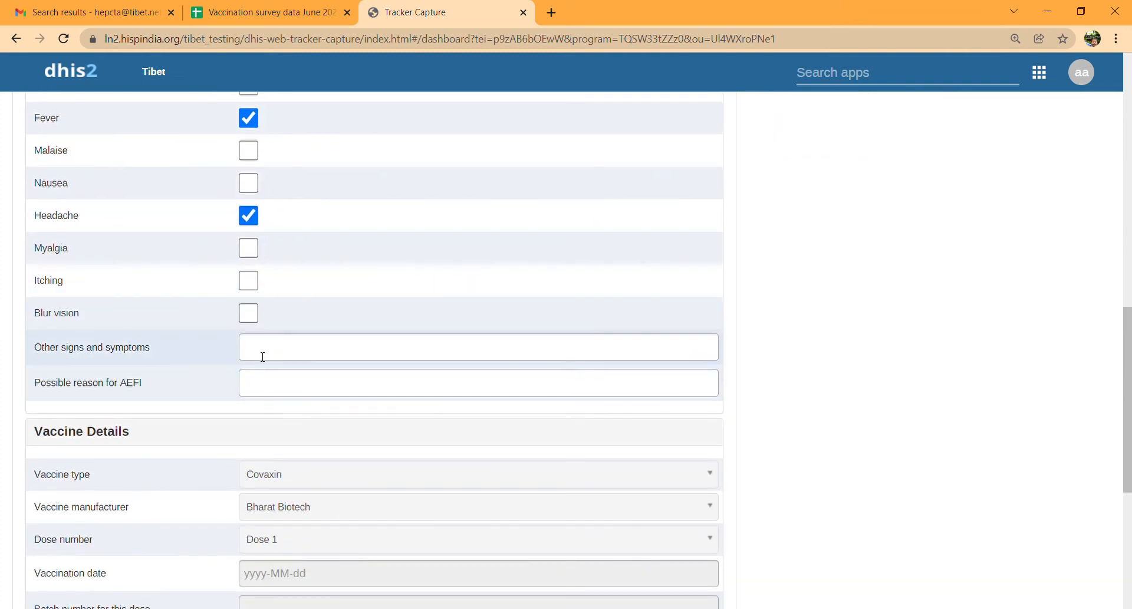
- Mark the adverse event notification as completed and confirm it
{"action": "left_click", "coordinate": [261, 393]}
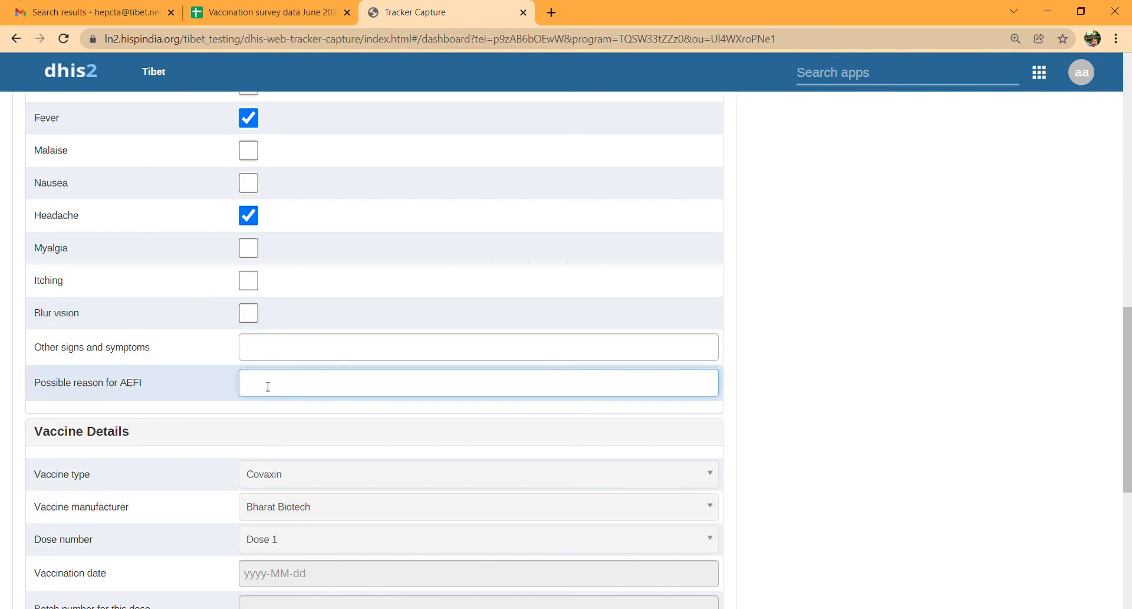
{"action": "scroll", "coordinate": [291, 390], "scroll_direction": "down", "scroll_amount": 3}
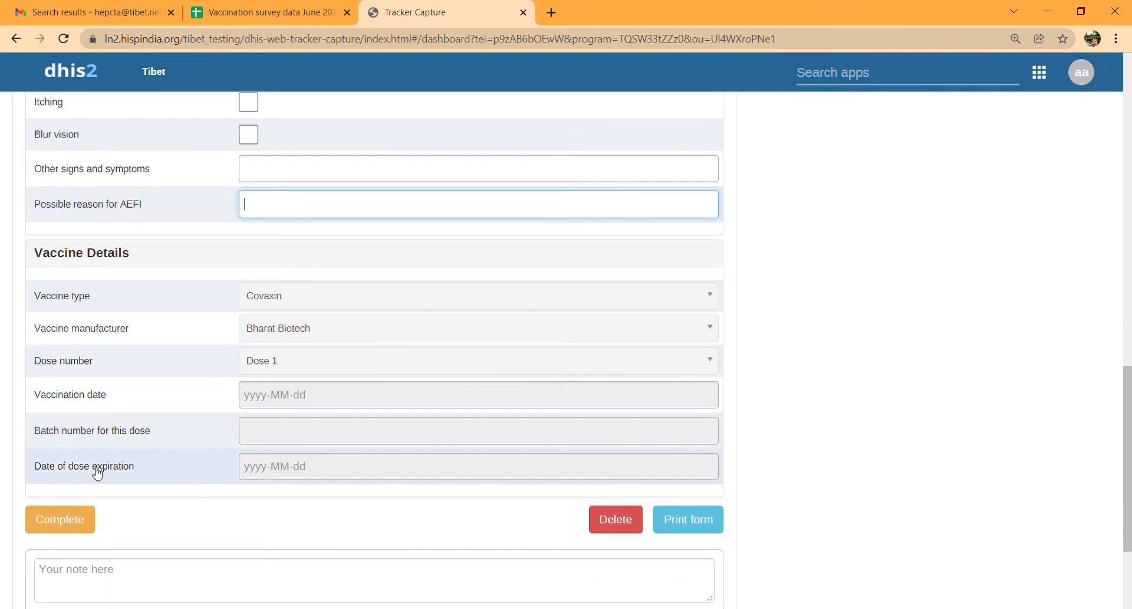
{"action": "left_click", "coordinate": [72, 511]}
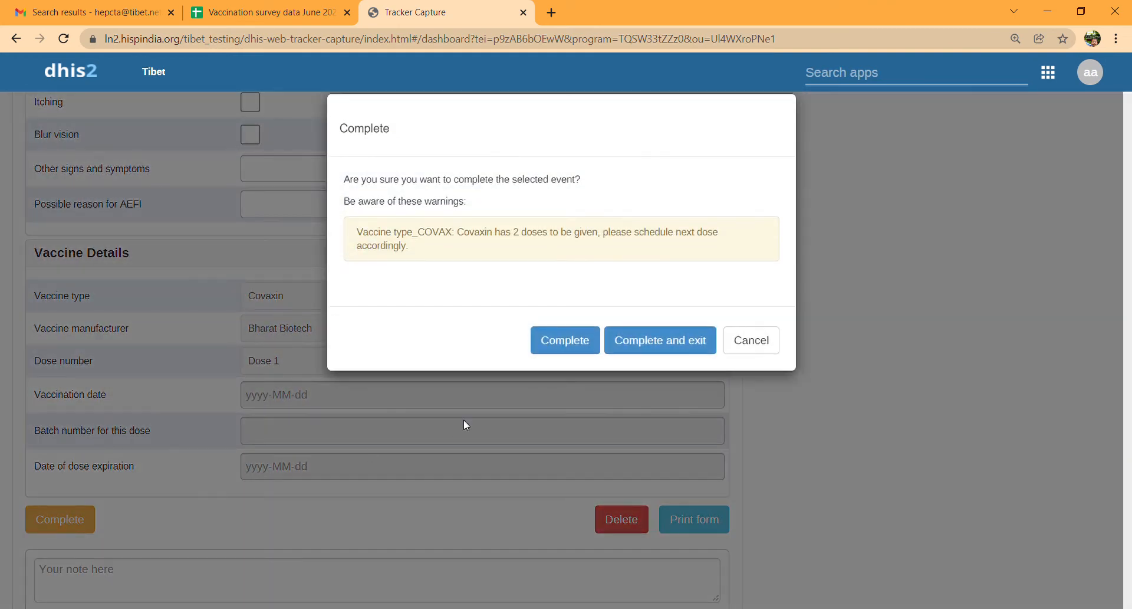
{"action": "left_click", "coordinate": [547, 347]}
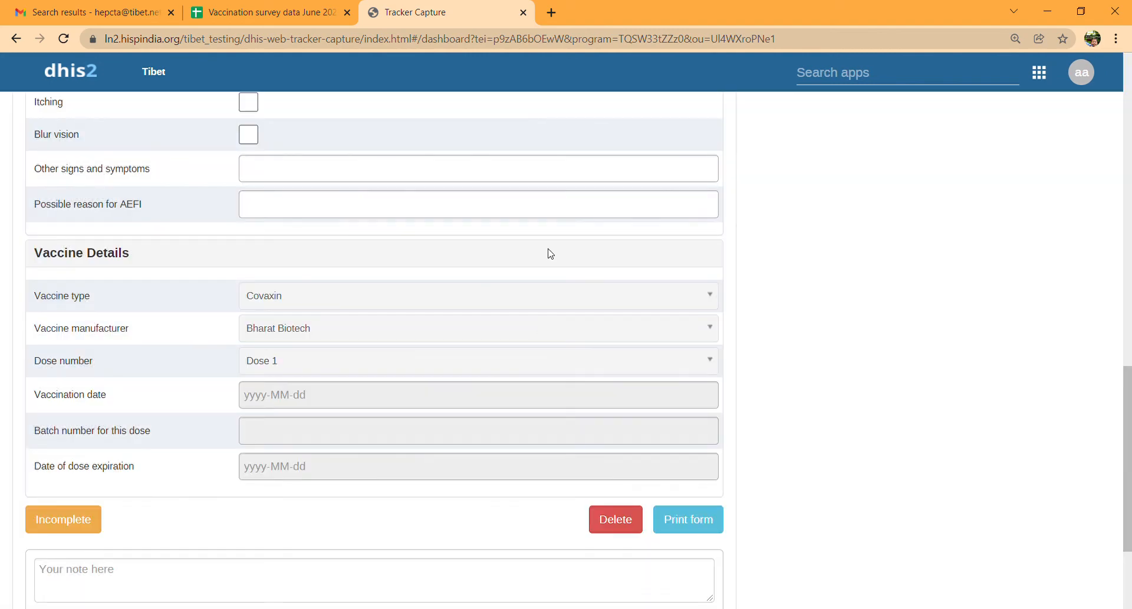
{"action": "scroll", "coordinate": [548, 251], "scroll_direction": "up", "scroll_amount": 6}
{"action": "scroll", "coordinate": [548, 253], "scroll_direction": "up", "scroll_amount": 5}
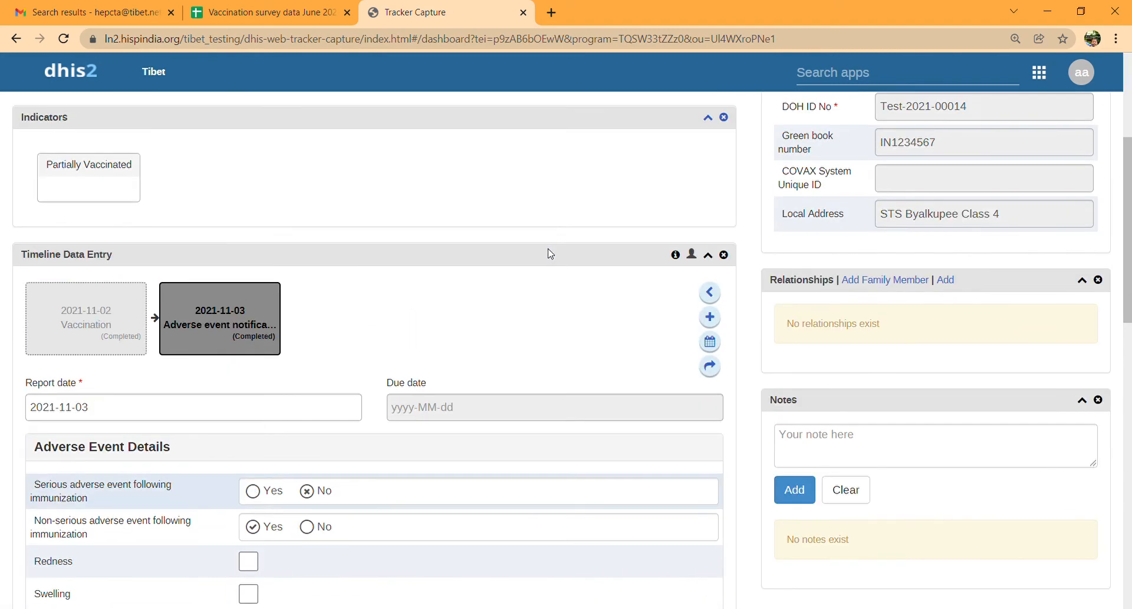
- Create a Vaccination stage event dated 30 November 2021 and save it
{"action": "left_click", "coordinate": [709, 317]}
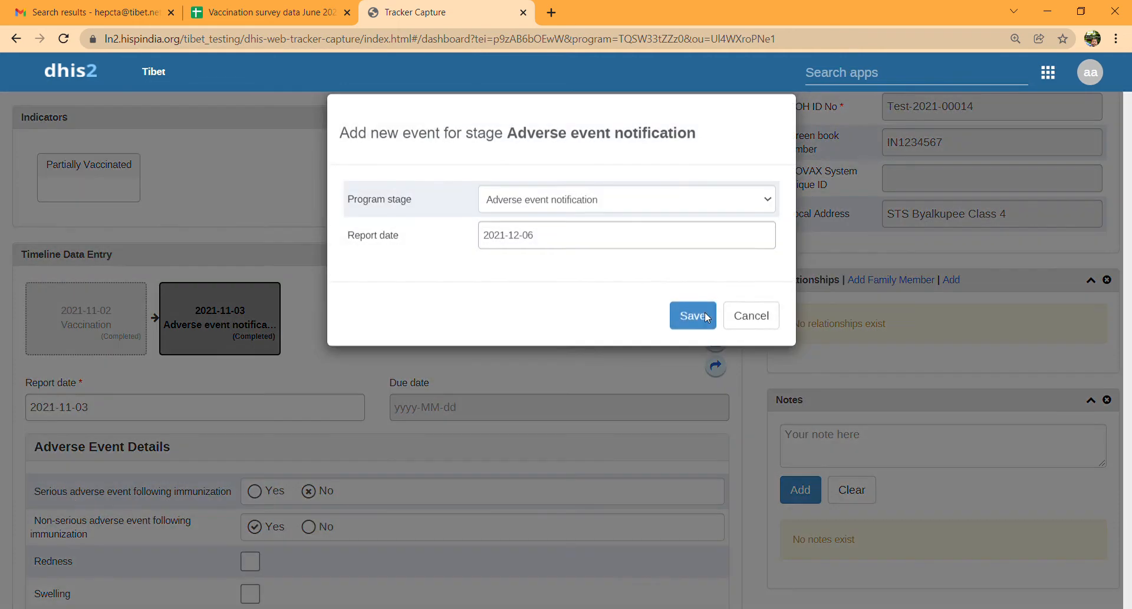
{"action": "left_click", "coordinate": [582, 223]}
{"action": "left_click", "coordinate": [572, 248]}
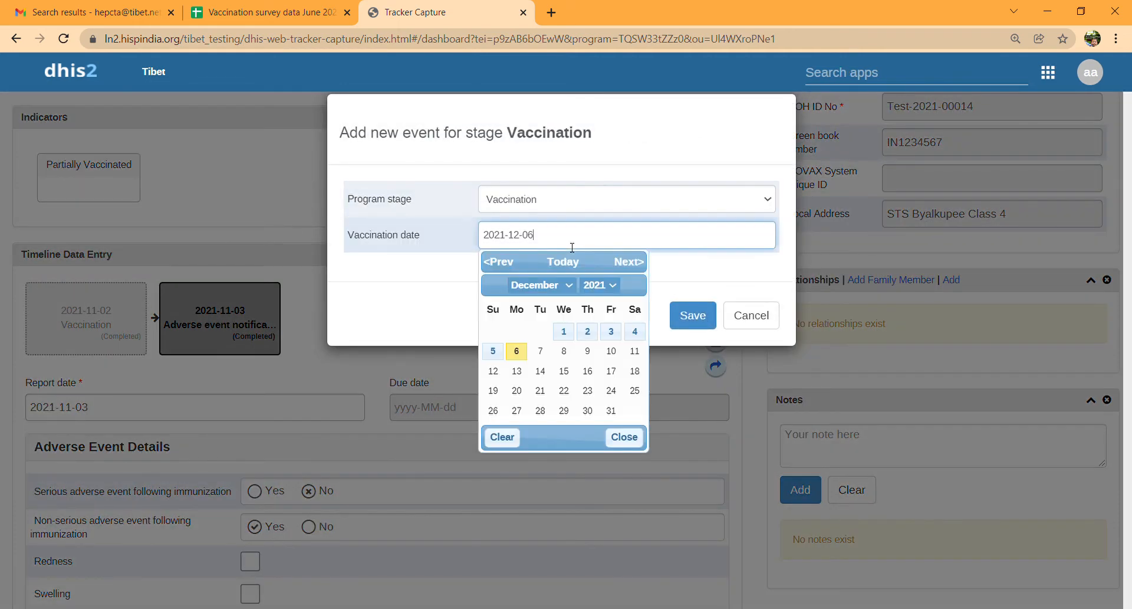
{"action": "left_click", "coordinate": [554, 279]}
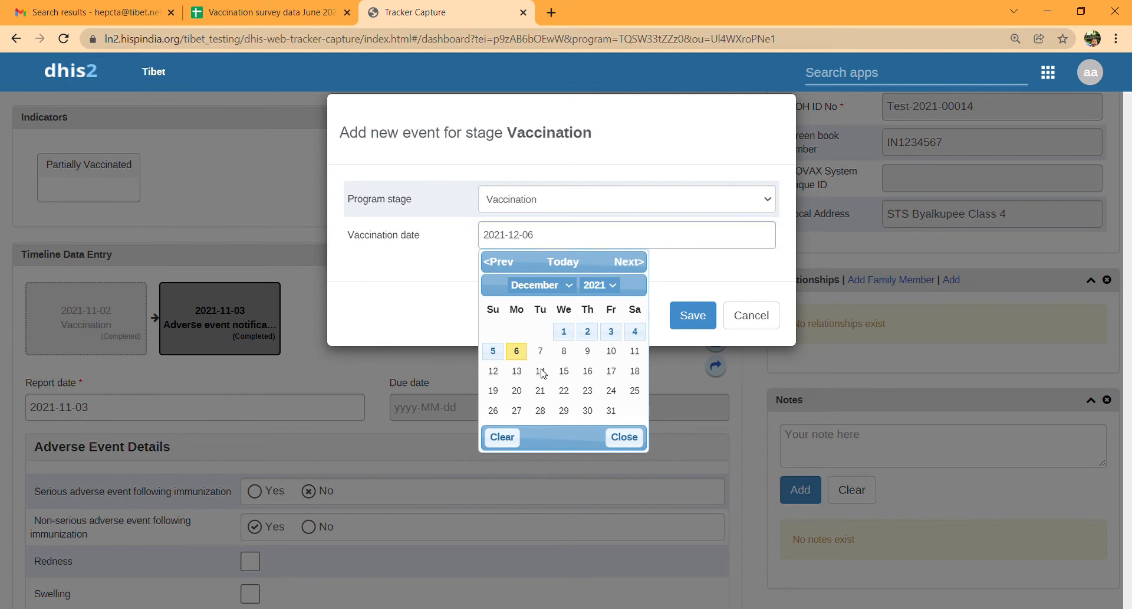
{"action": "left_click", "coordinate": [525, 427]}
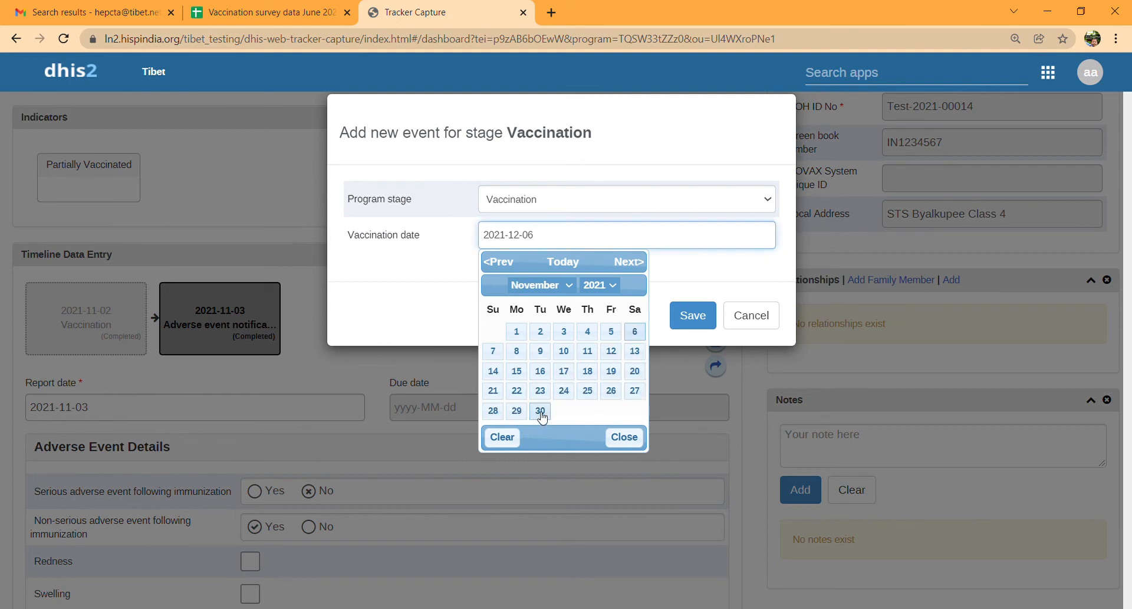
{"action": "left_click", "coordinate": [532, 409]}
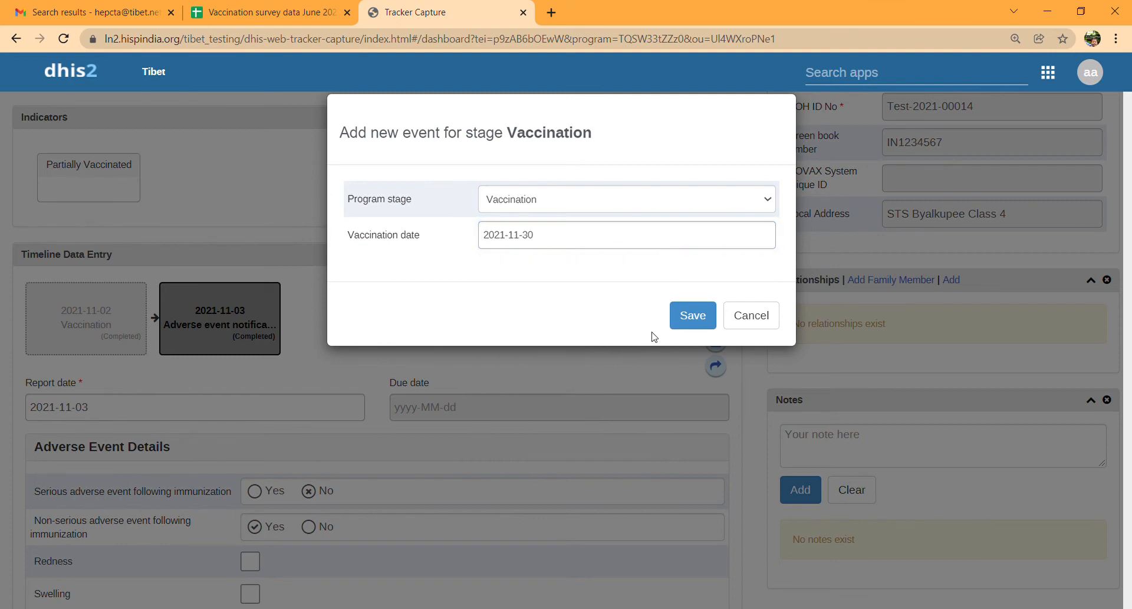
{"action": "left_click", "coordinate": [690, 316]}
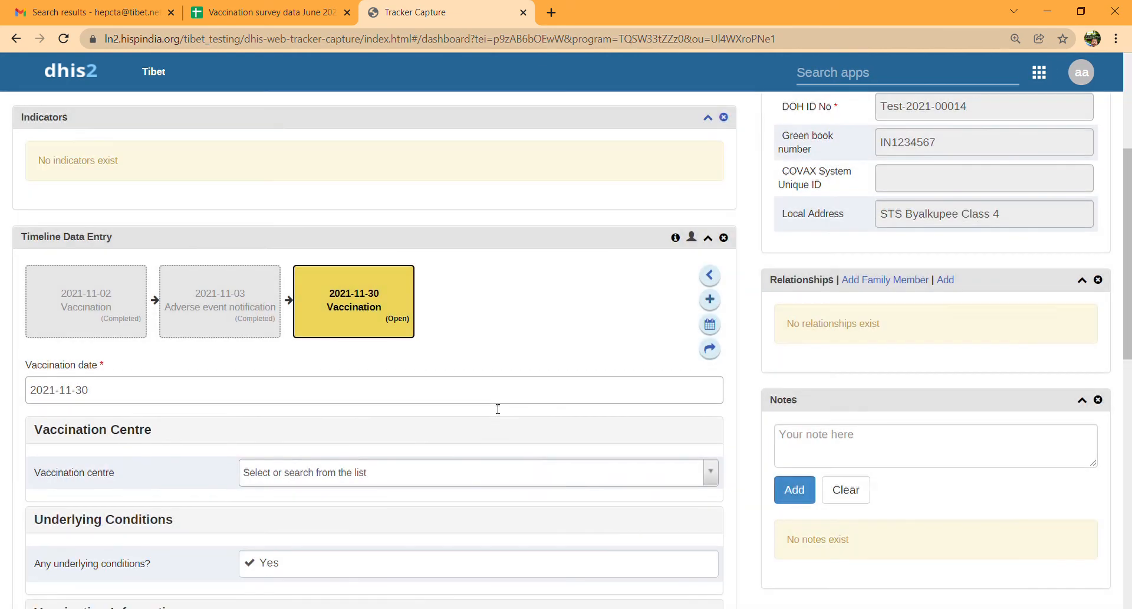
- Set vaccination centre Private Hospitals, vaccine Covaxin, Dose 2, and mark it the last dose
{"action": "scroll", "coordinate": [312, 449], "scroll_direction": "down", "scroll_amount": 3}
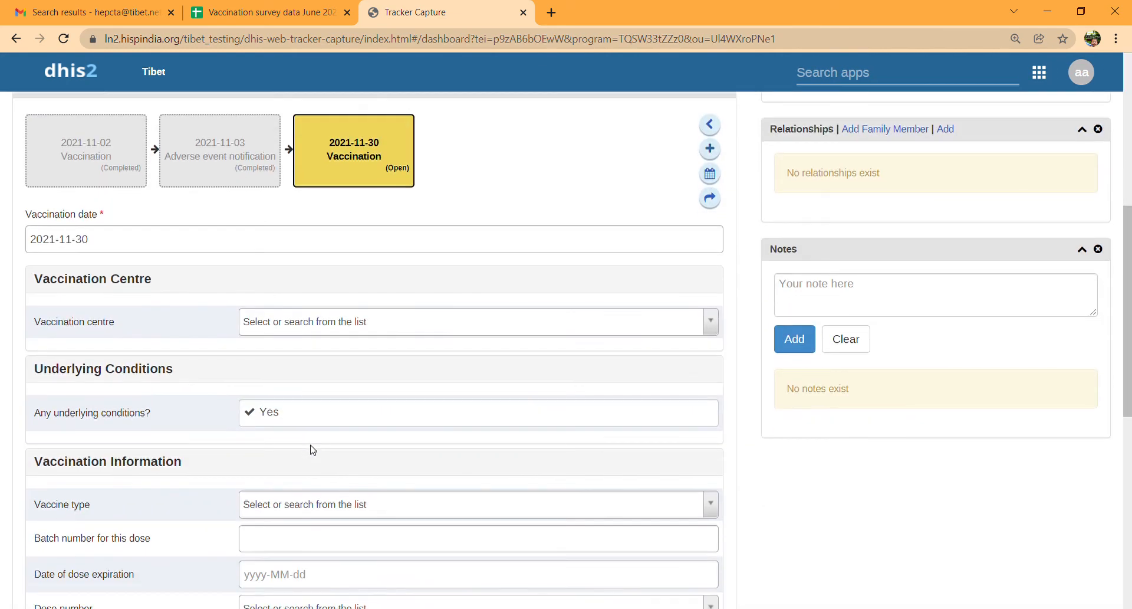
{"action": "left_click", "coordinate": [325, 326]}
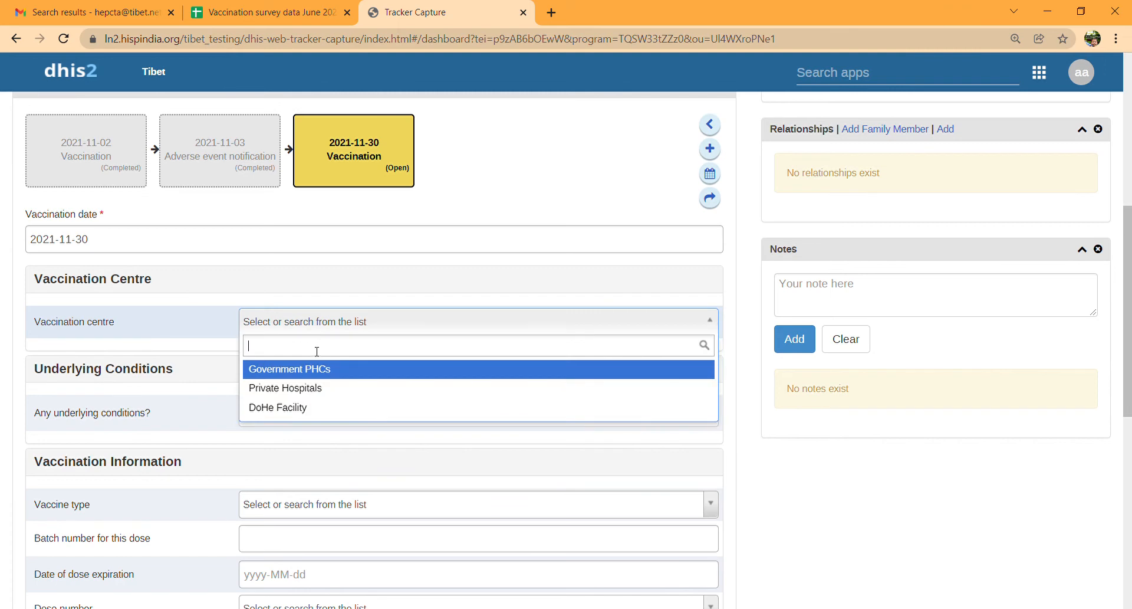
{"action": "left_click", "coordinate": [297, 388]}
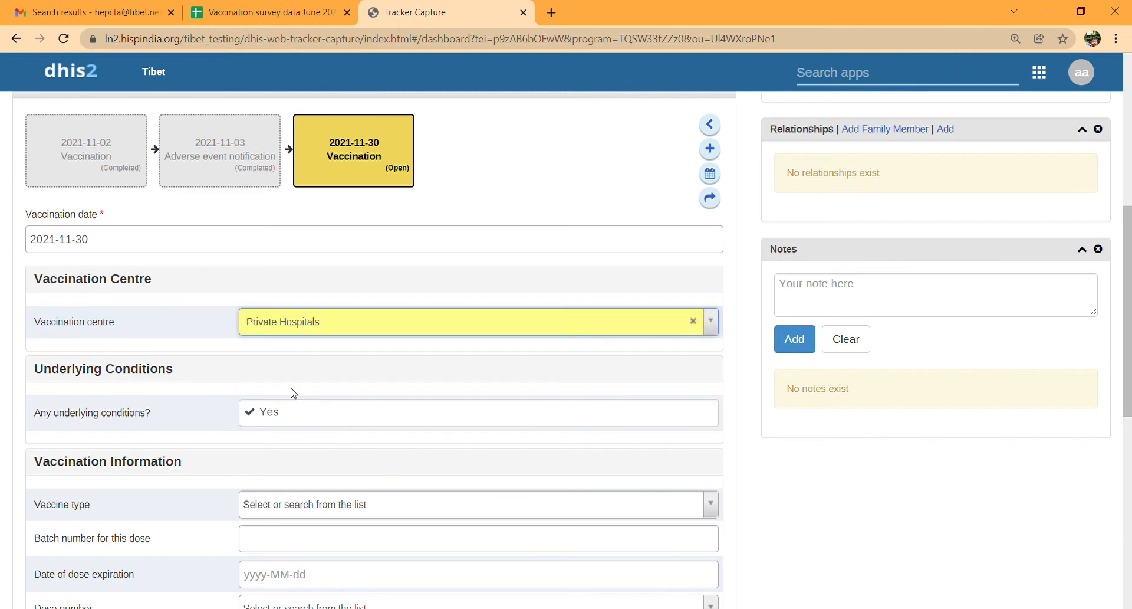
{"action": "scroll", "coordinate": [293, 392], "scroll_direction": "down", "scroll_amount": 3}
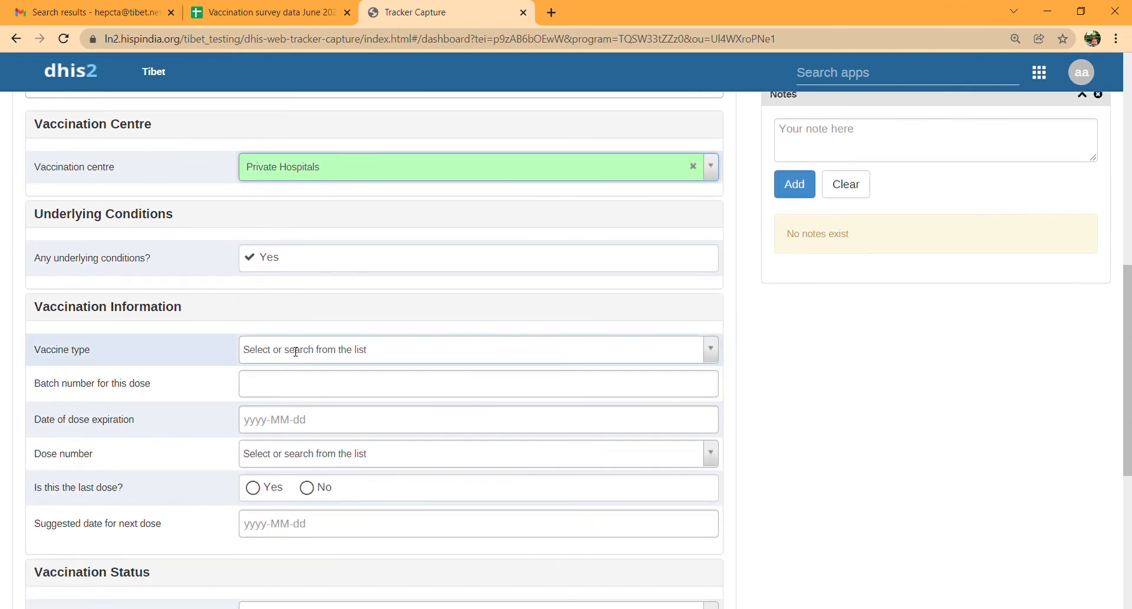
{"action": "left_click", "coordinate": [296, 350]}
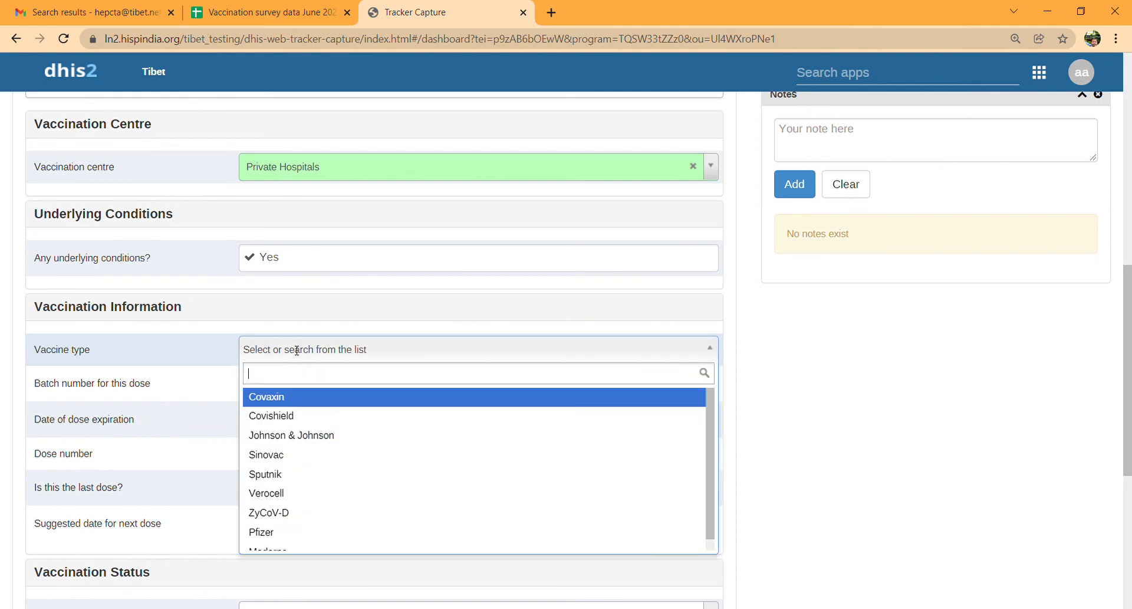
{"action": "left_click", "coordinate": [285, 405]}
{"action": "scroll", "coordinate": [282, 404], "scroll_direction": "down", "scroll_amount": 2}
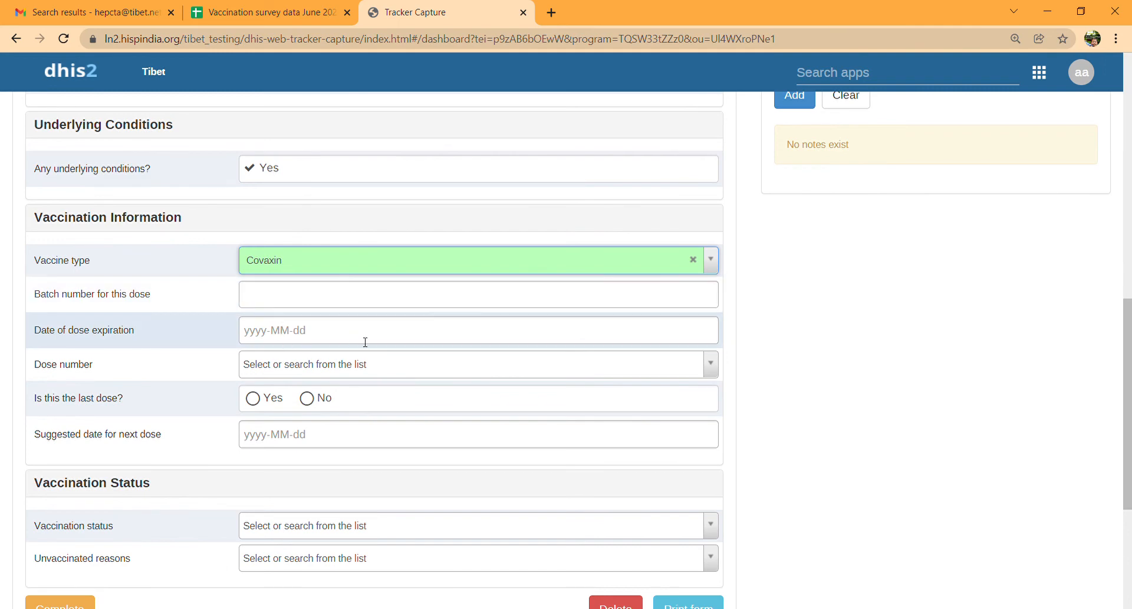
{"action": "left_click", "coordinate": [319, 364]}
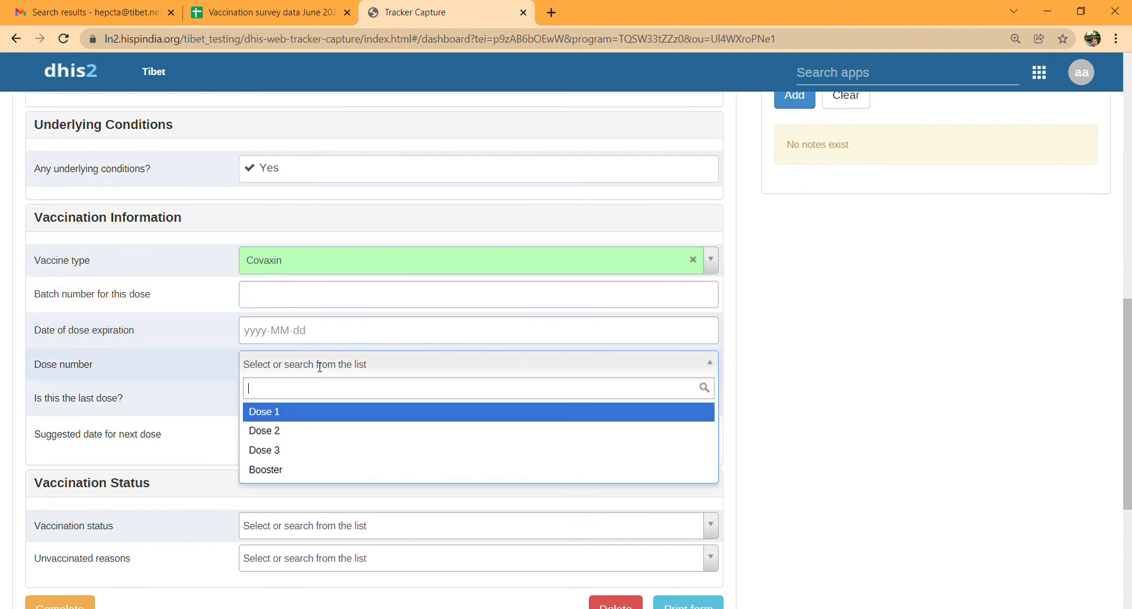
{"action": "left_click", "coordinate": [275, 442]}
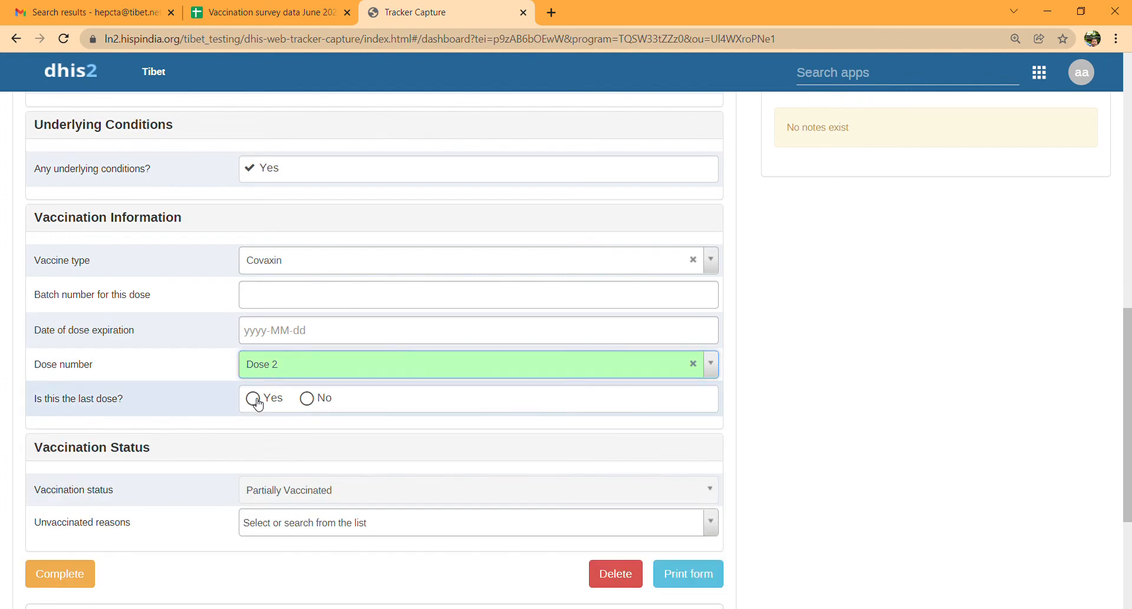
{"action": "left_click", "coordinate": [254, 398]}
- Complete the 2021-11-30 Vaccination event and confirm
{"action": "scroll", "coordinate": [256, 402], "scroll_direction": "down", "scroll_amount": 2}
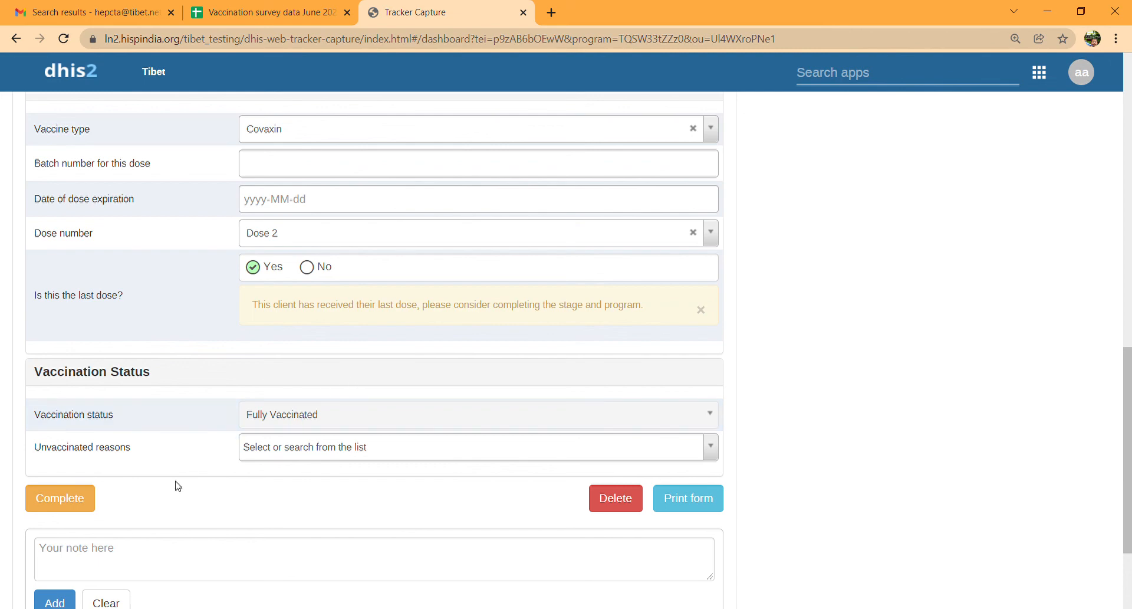
{"action": "left_click", "coordinate": [59, 497]}
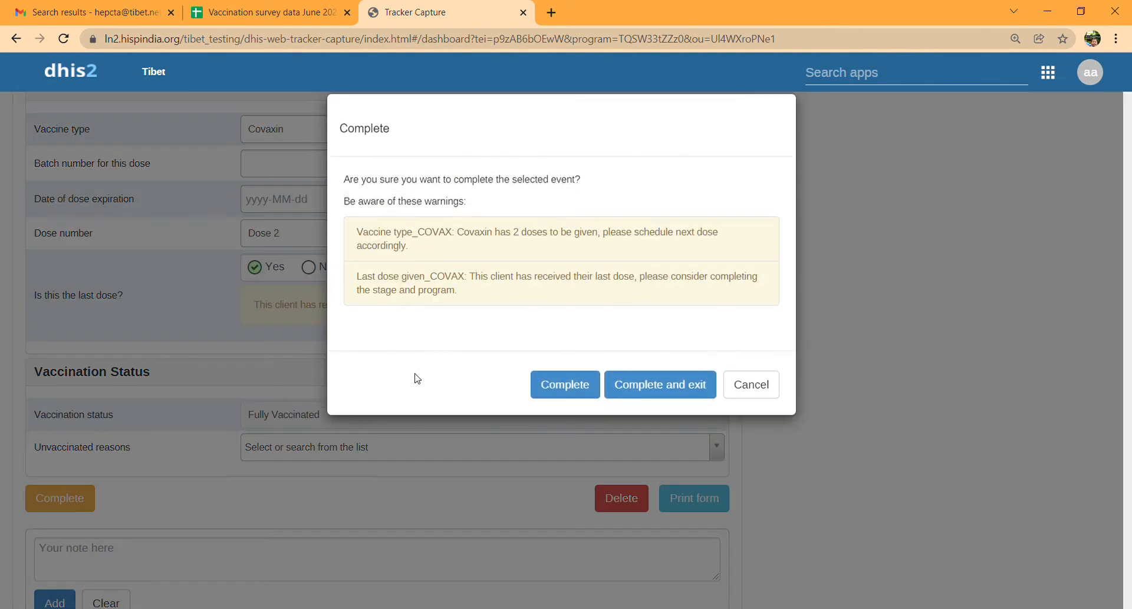
{"action": "left_click", "coordinate": [552, 395]}
{"action": "scroll", "coordinate": [597, 287], "scroll_direction": "up", "scroll_amount": 9}
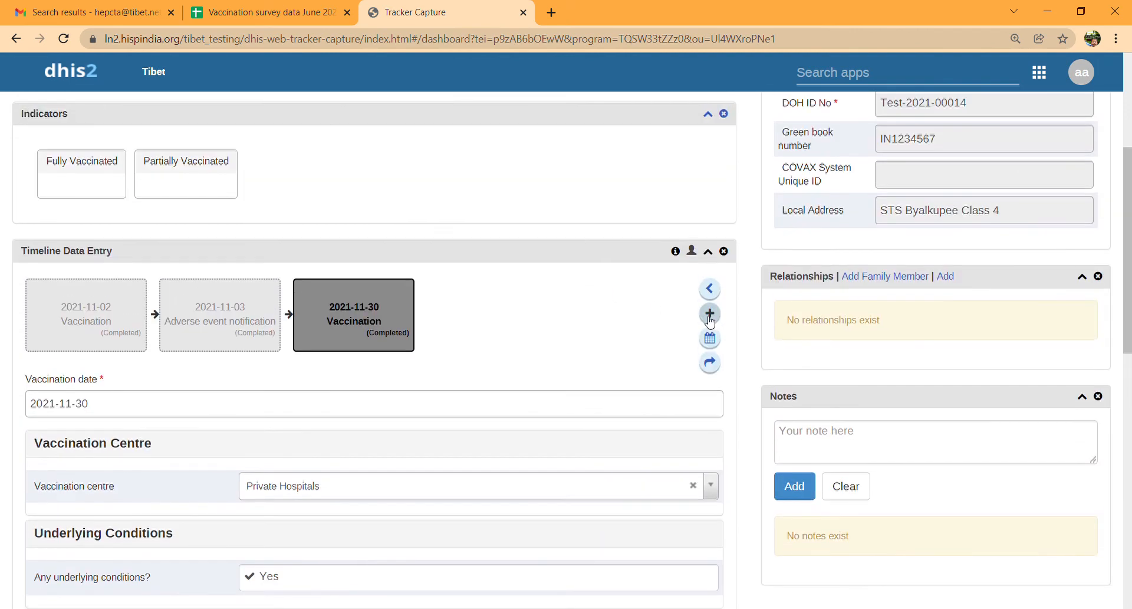
- Add an adverse event notification with report date 2021-12-01 and save it
{"action": "left_click", "coordinate": [709, 316]}
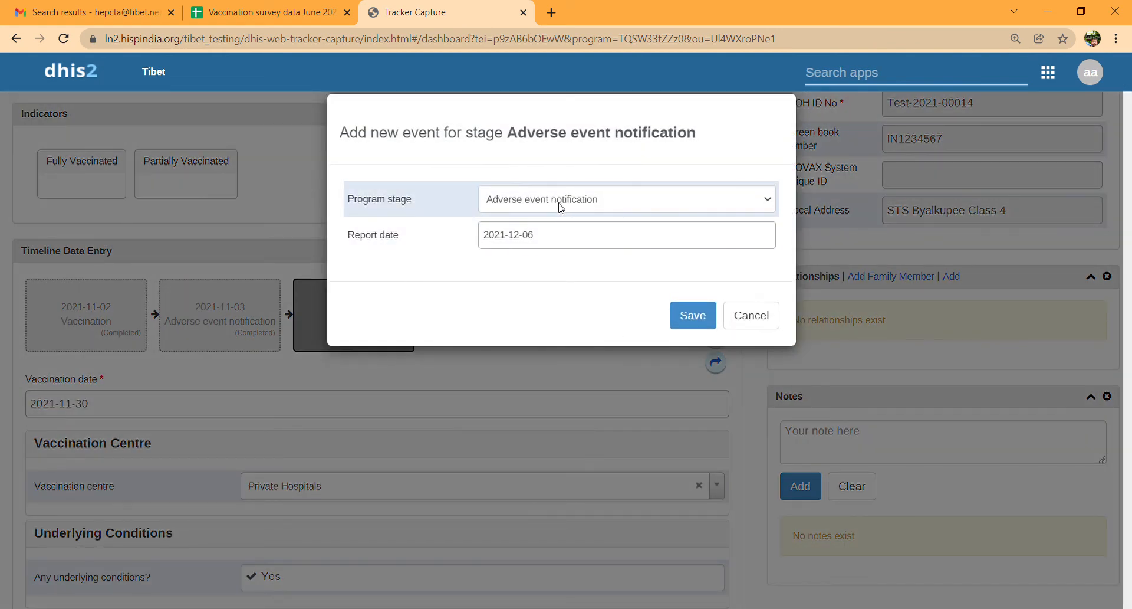
{"action": "left_click", "coordinate": [549, 238]}
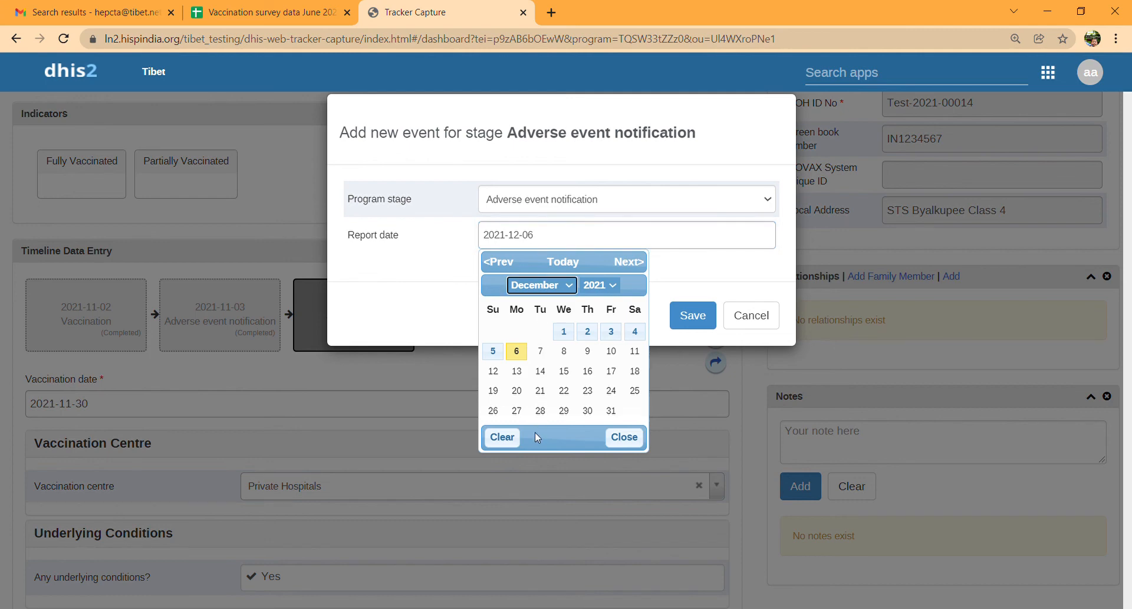
{"action": "left_click", "coordinate": [568, 330]}
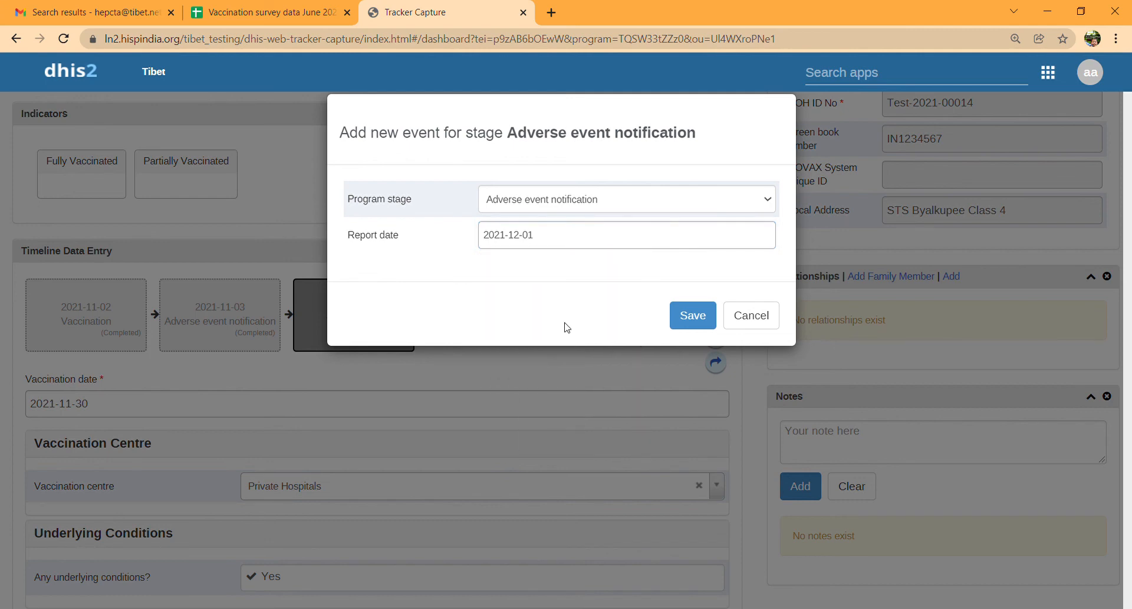
{"action": "left_click", "coordinate": [687, 314]}
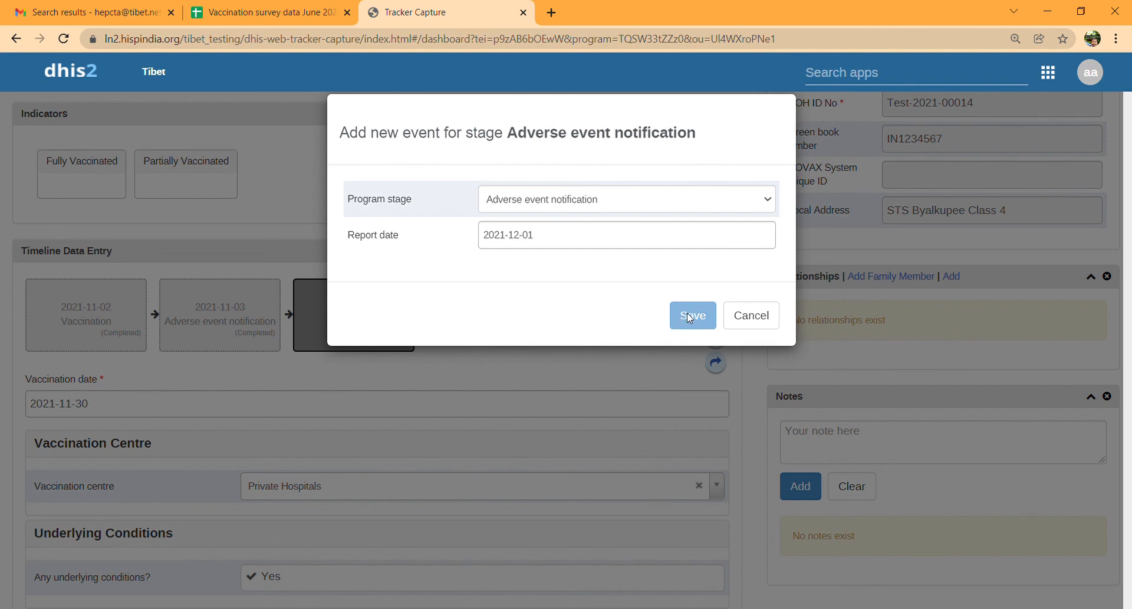
- Answer No to serious adverse event, then complete the form and exit to the registry list
{"action": "scroll", "coordinate": [450, 429], "scroll_direction": "down", "scroll_amount": 2}
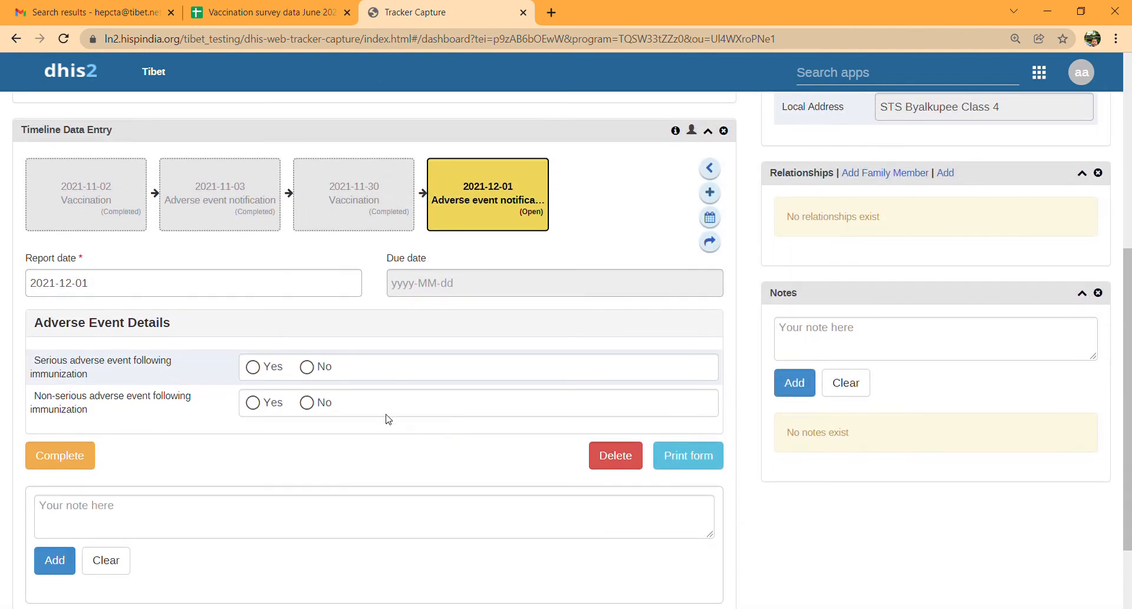
{"action": "left_click", "coordinate": [307, 370]}
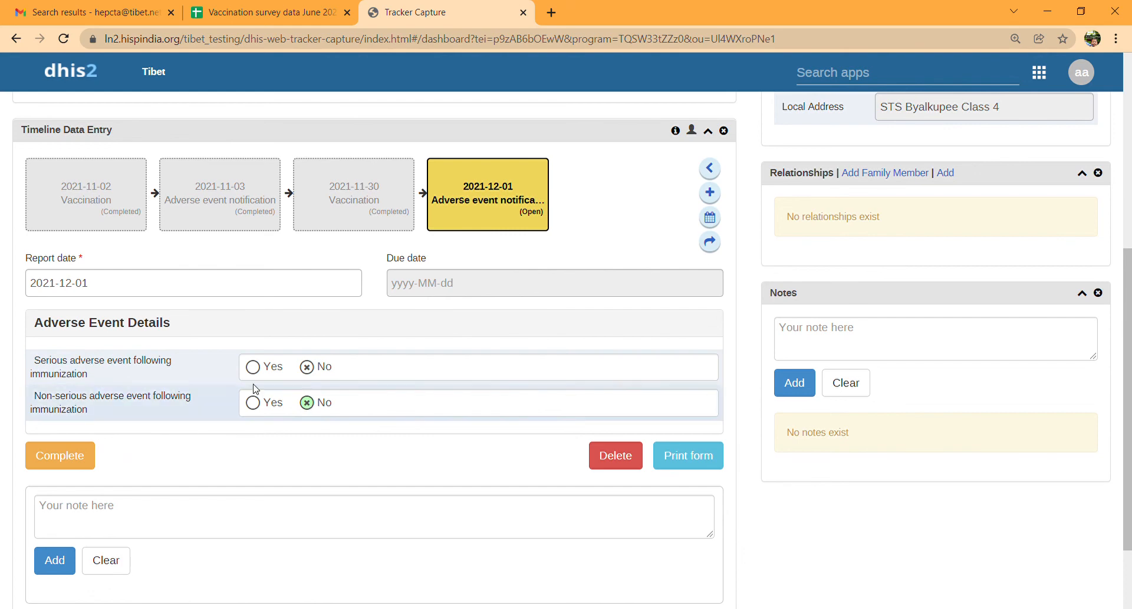
{"action": "left_click", "coordinate": [72, 460]}
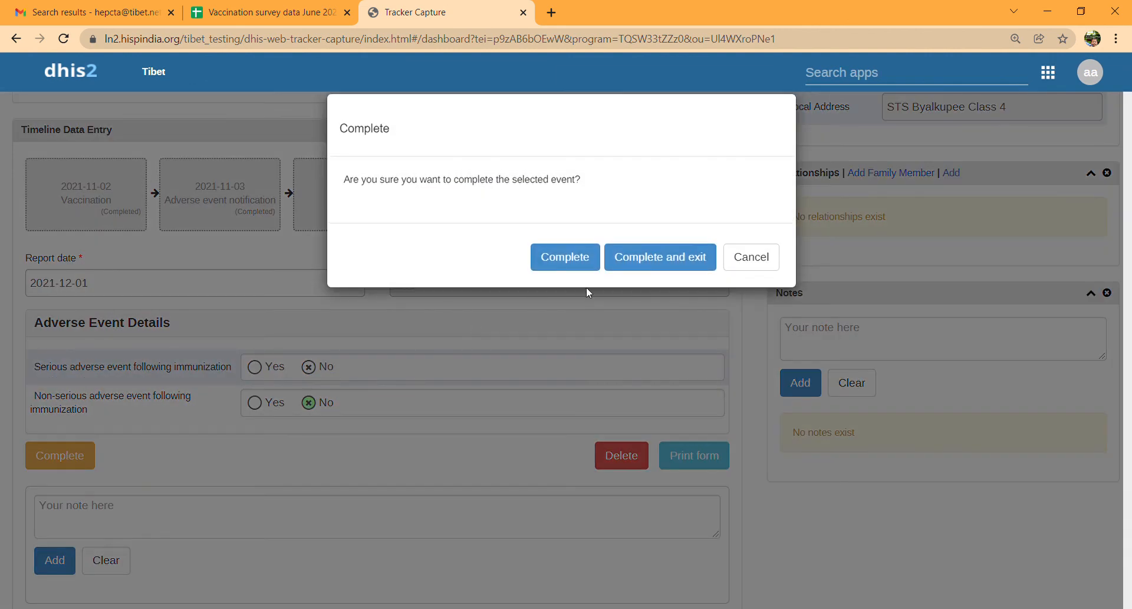
{"action": "left_click", "coordinate": [639, 256]}
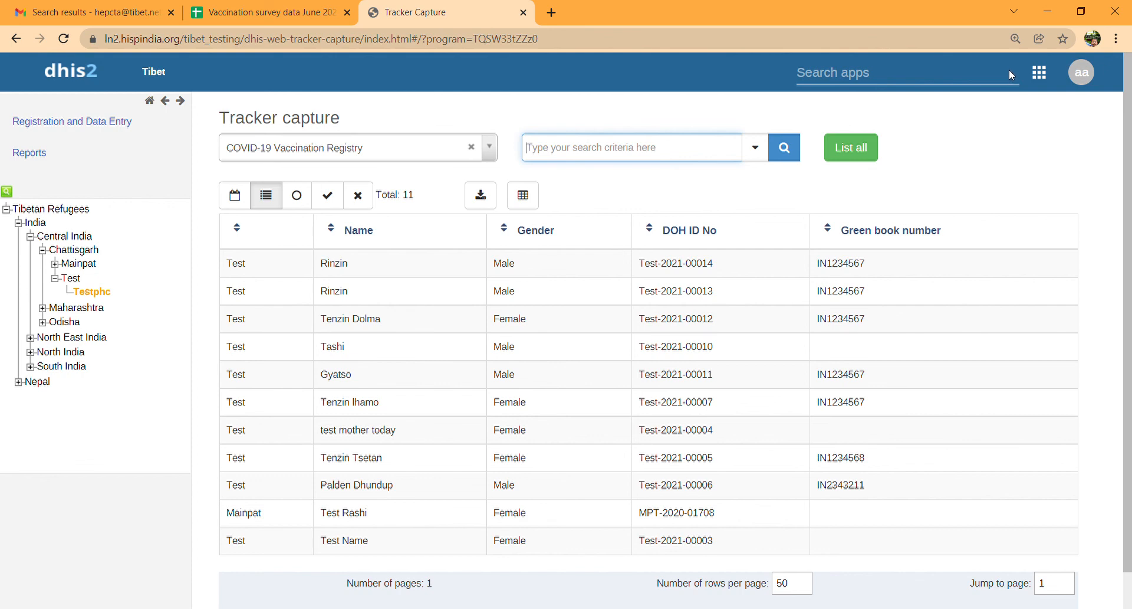
- Open Reports > Standard Report and create the Covid-19 Vaccine Output Report
{"action": "left_click", "coordinate": [910, 78]}
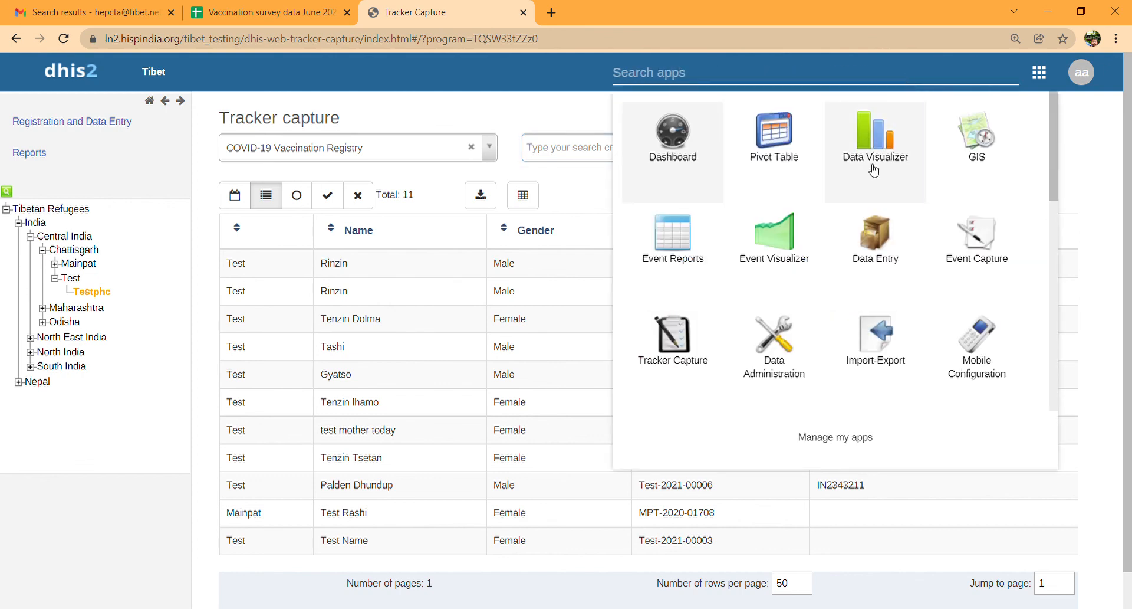
{"action": "scroll", "coordinate": [864, 195], "scroll_direction": "down", "scroll_amount": 2}
{"action": "scroll", "coordinate": [864, 194], "scroll_direction": "down", "scroll_amount": 3}
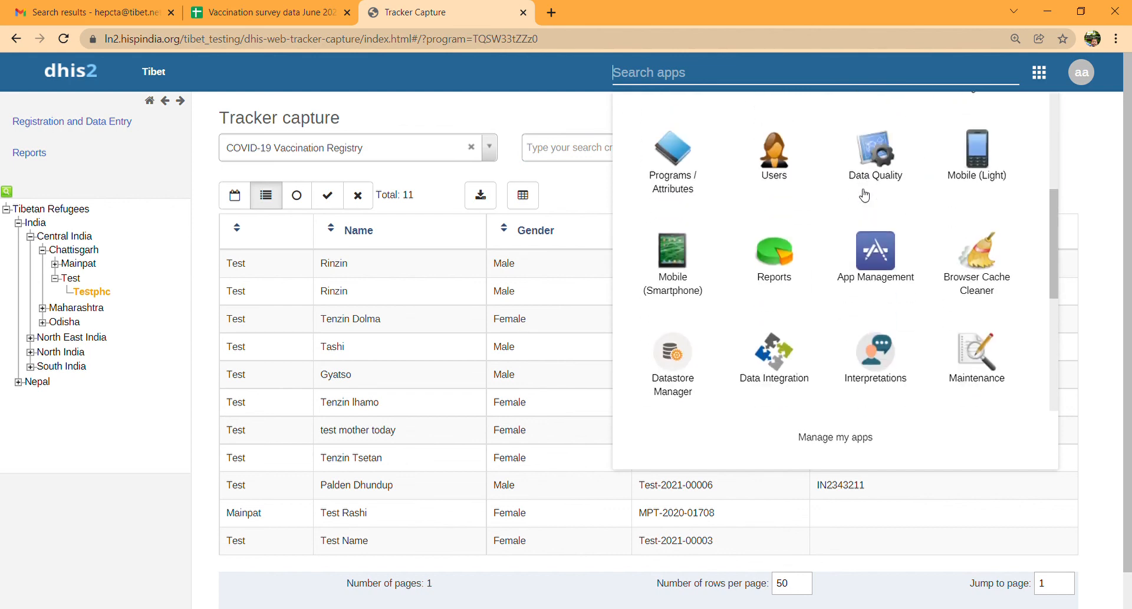
{"action": "left_click", "coordinate": [779, 252]}
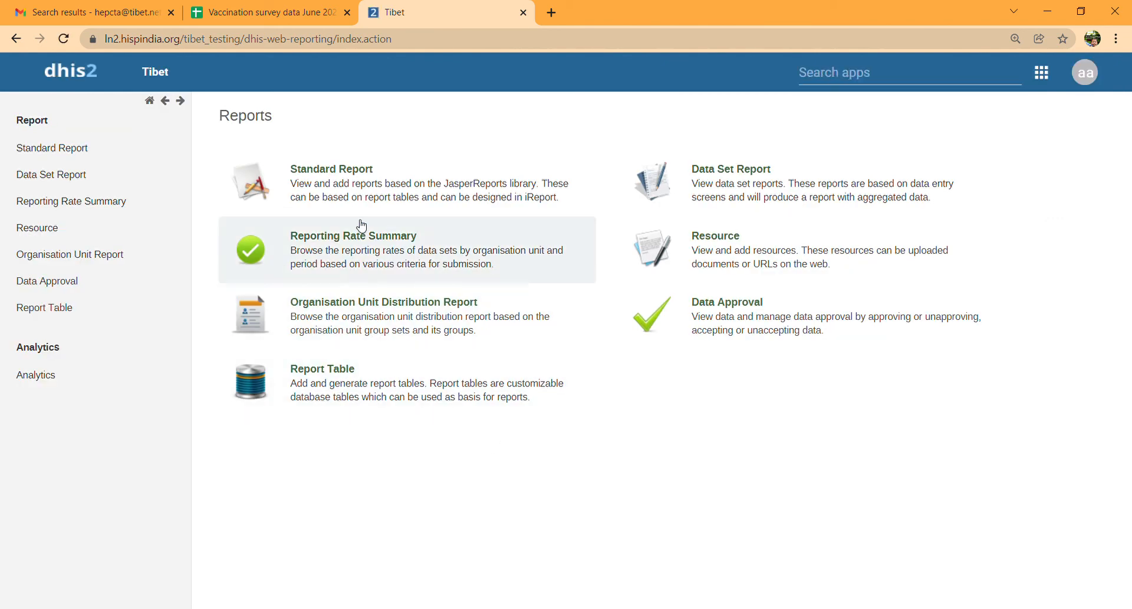
{"action": "left_click", "coordinate": [359, 203]}
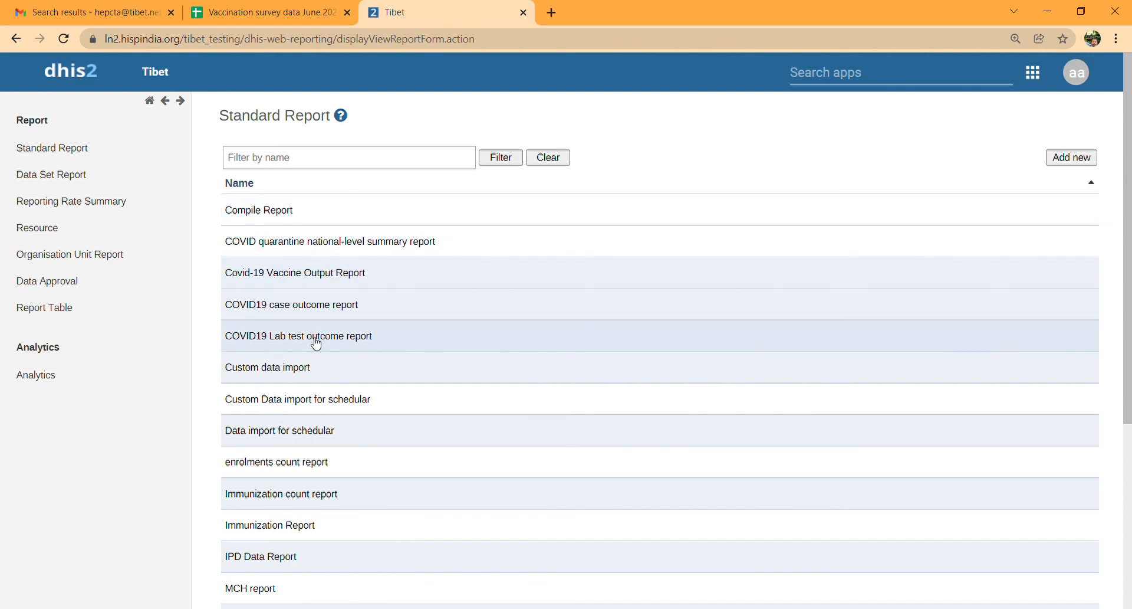
{"action": "left_click", "coordinate": [322, 275]}
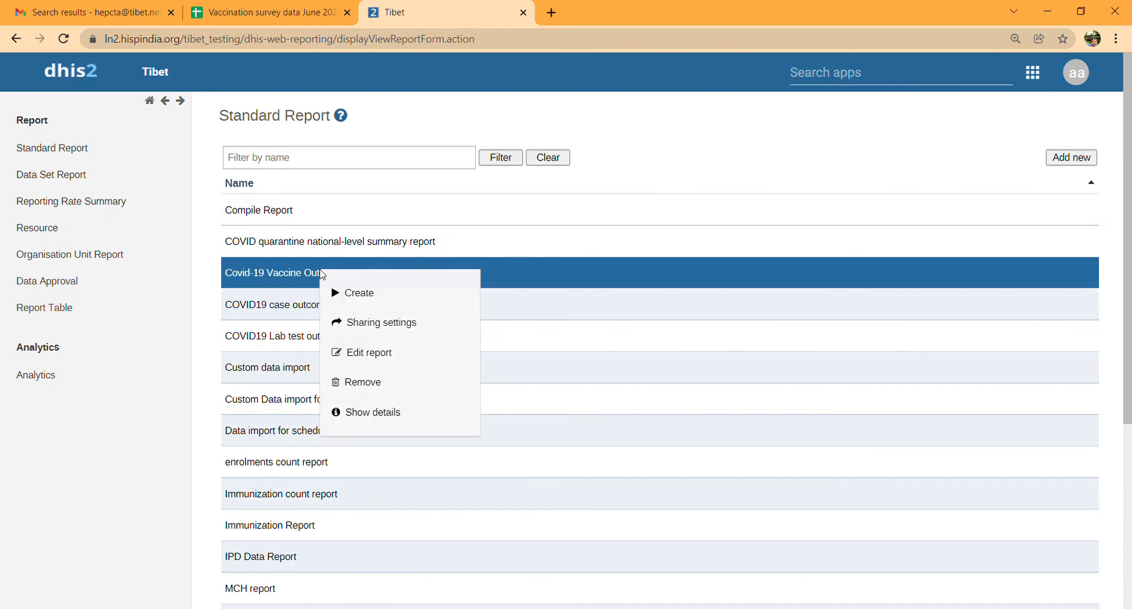
{"action": "left_click", "coordinate": [352, 294]}
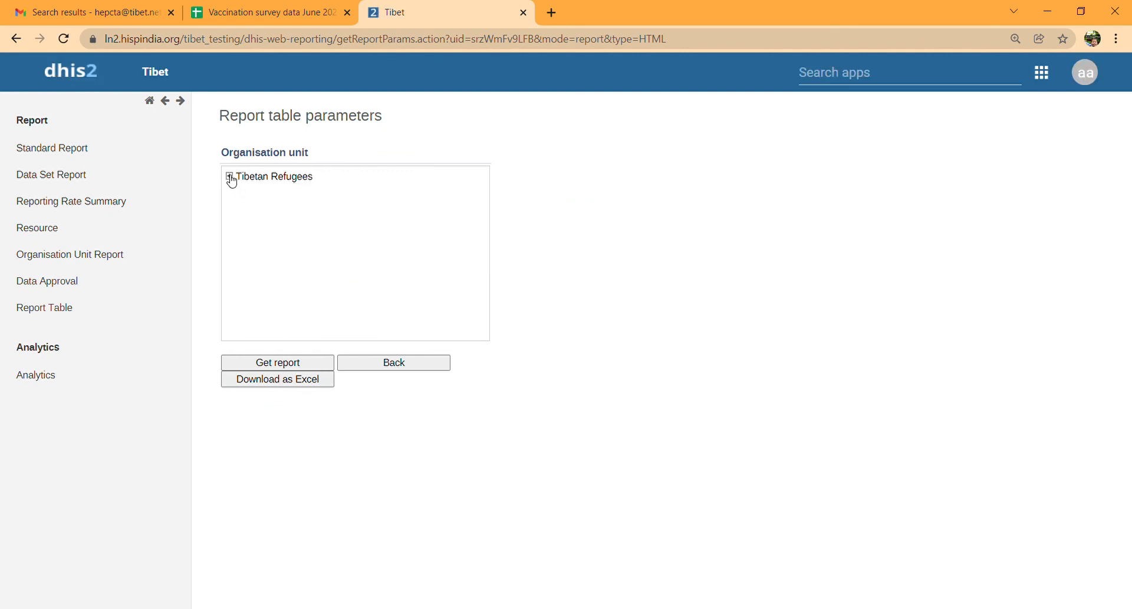
- Expand Tibetan Refugees > India > Central India > Chattisgarh and get the report for Test
{"action": "left_click", "coordinate": [230, 176]}
{"action": "left_click", "coordinate": [244, 191]}
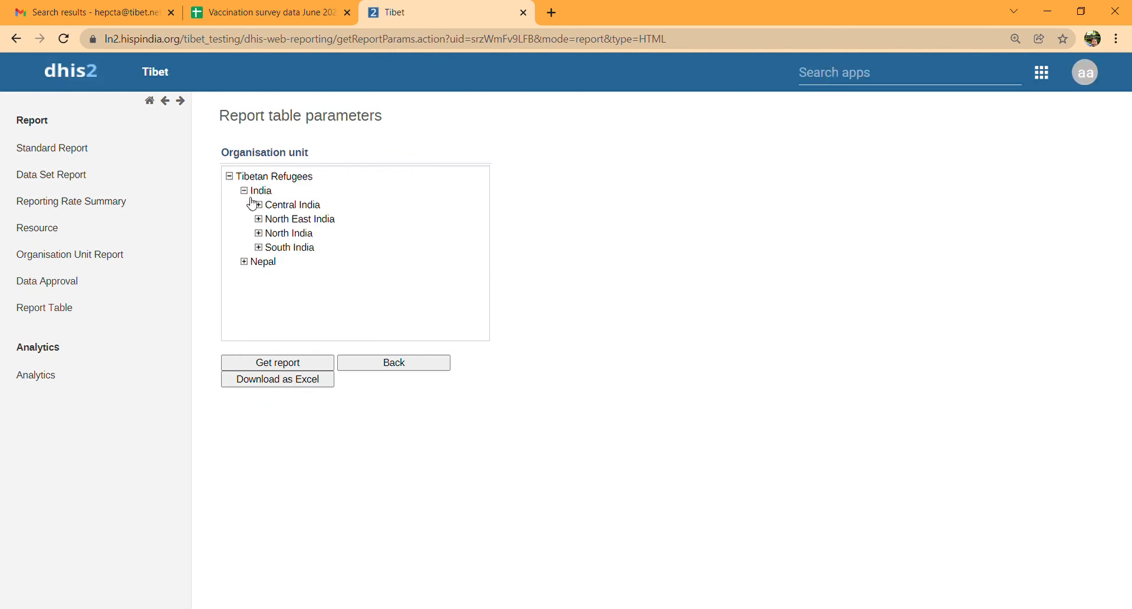
{"action": "left_click", "coordinate": [258, 205]}
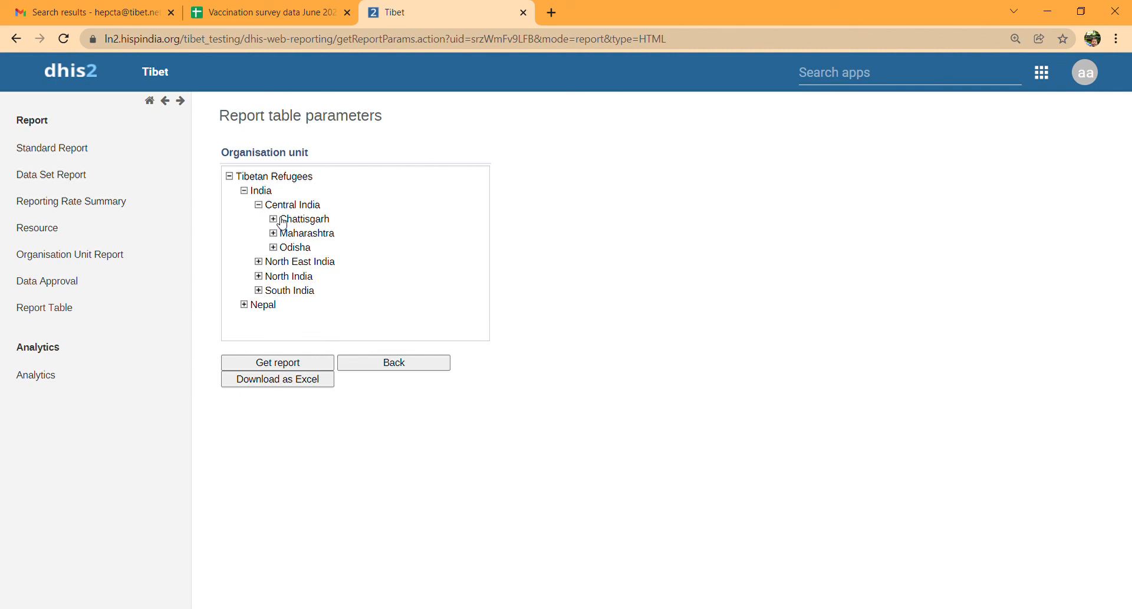
{"action": "left_click", "coordinate": [273, 219]}
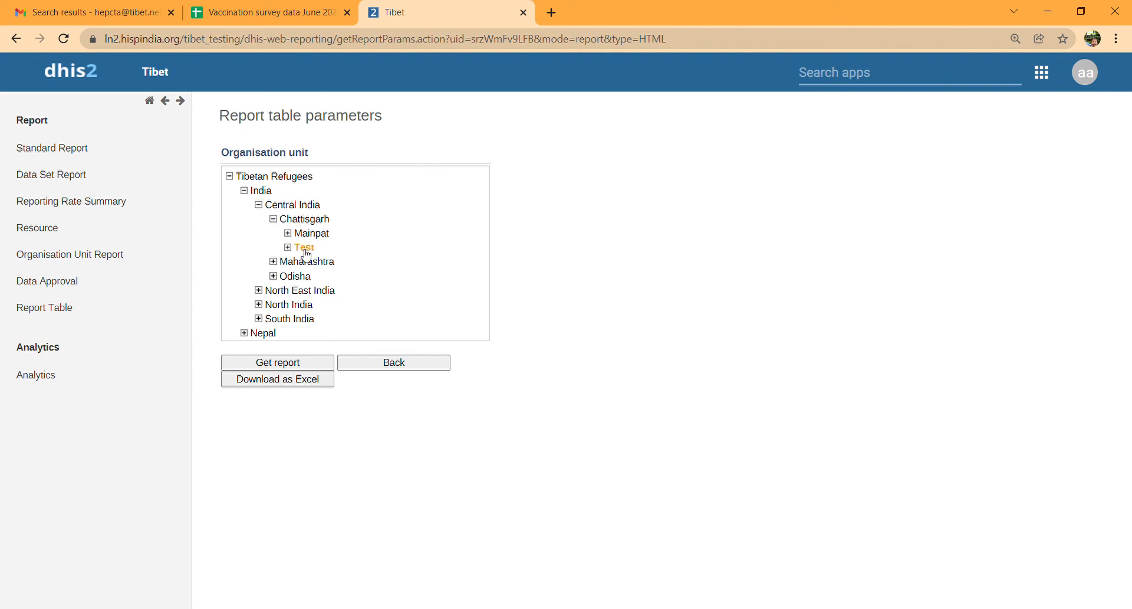
{"action": "left_click", "coordinate": [275, 364]}
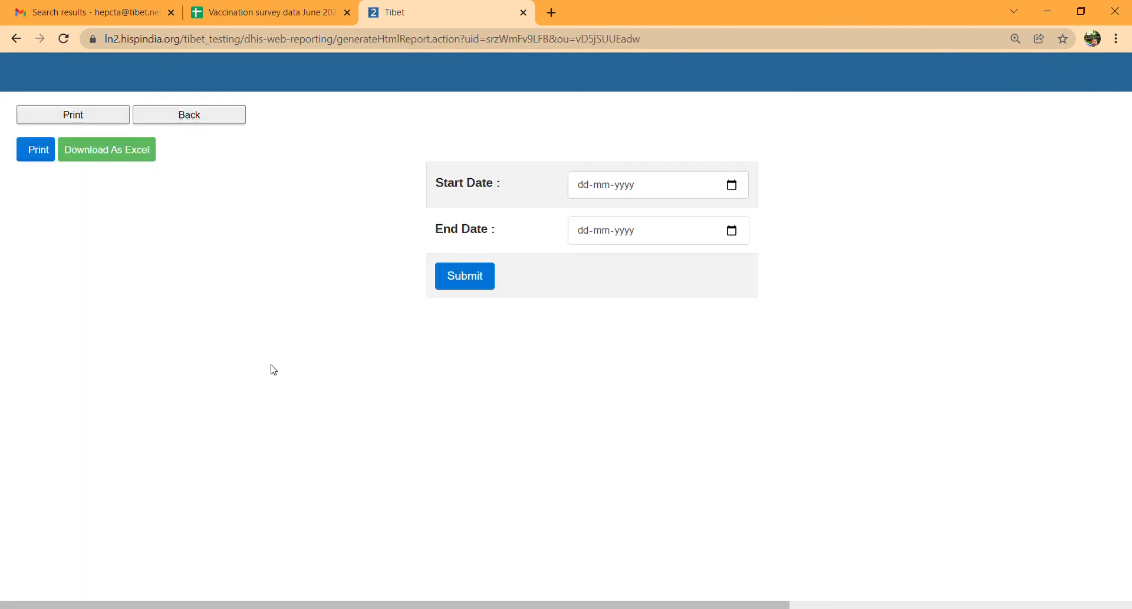
- Run the vaccine output report from 01-11-2021 to 30-11-2021
{"action": "left_click", "coordinate": [637, 189]}
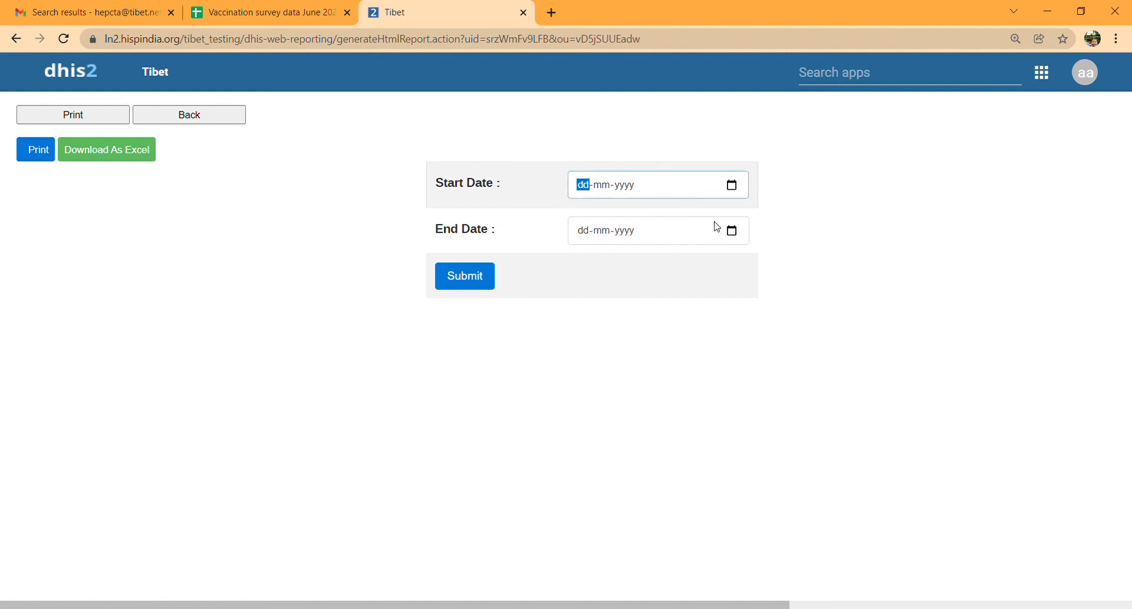
{"action": "left_click", "coordinate": [696, 221]}
{"action": "left_click", "coordinate": [671, 226]}
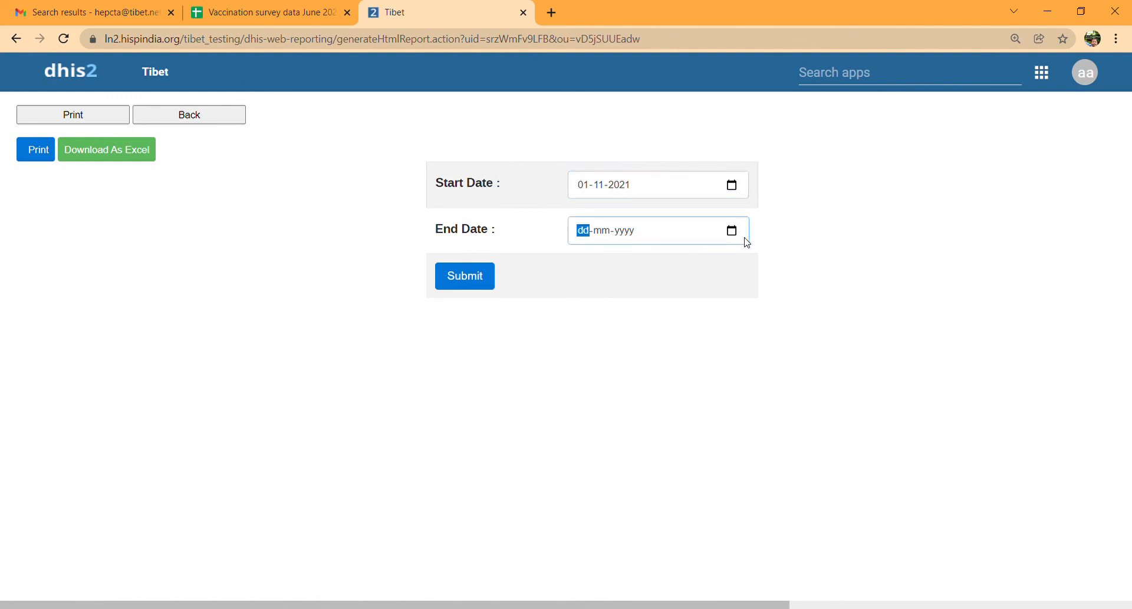
{"action": "left_click", "coordinate": [697, 266]}
{"action": "left_click", "coordinate": [481, 288]}
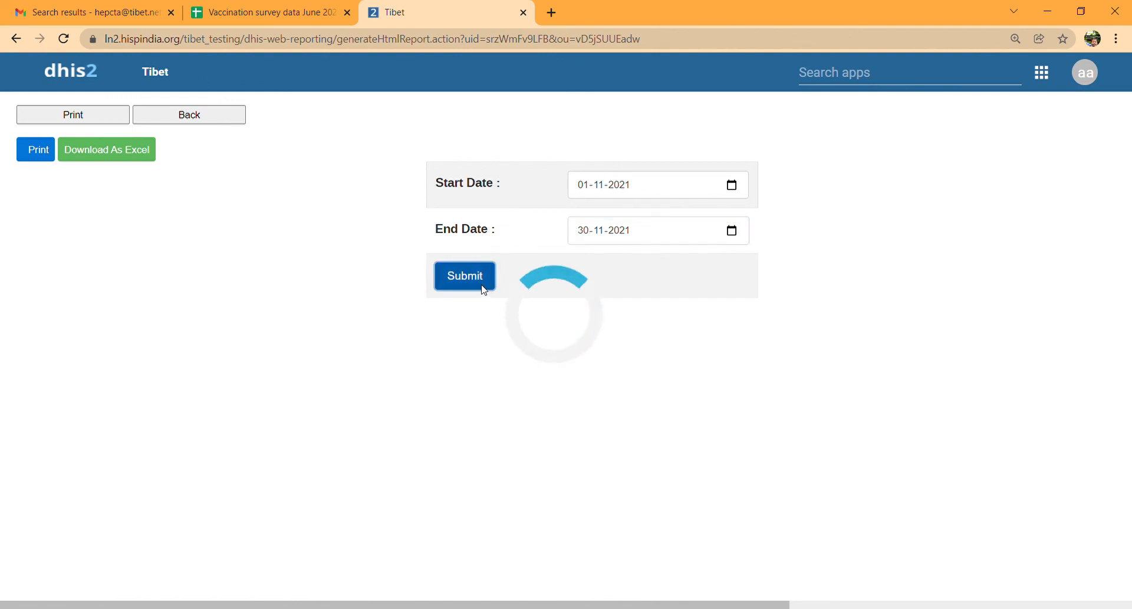
{"action": "scroll", "coordinate": [369, 380], "scroll_direction": "down", "scroll_amount": 4}
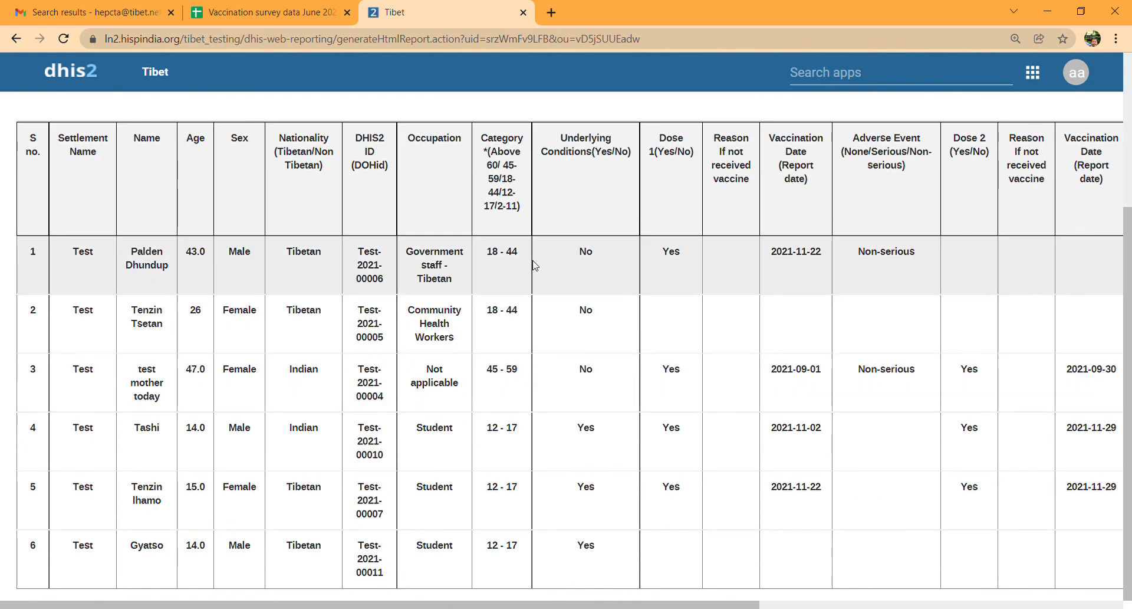
- Scroll across the report table to check dose, adverse event, vaccine and status columns
{"action": "scroll", "coordinate": [684, 328], "scroll_direction": "right", "scroll_amount": 1}
{"action": "scroll", "coordinate": [685, 328], "scroll_direction": "right", "scroll_amount": 5}
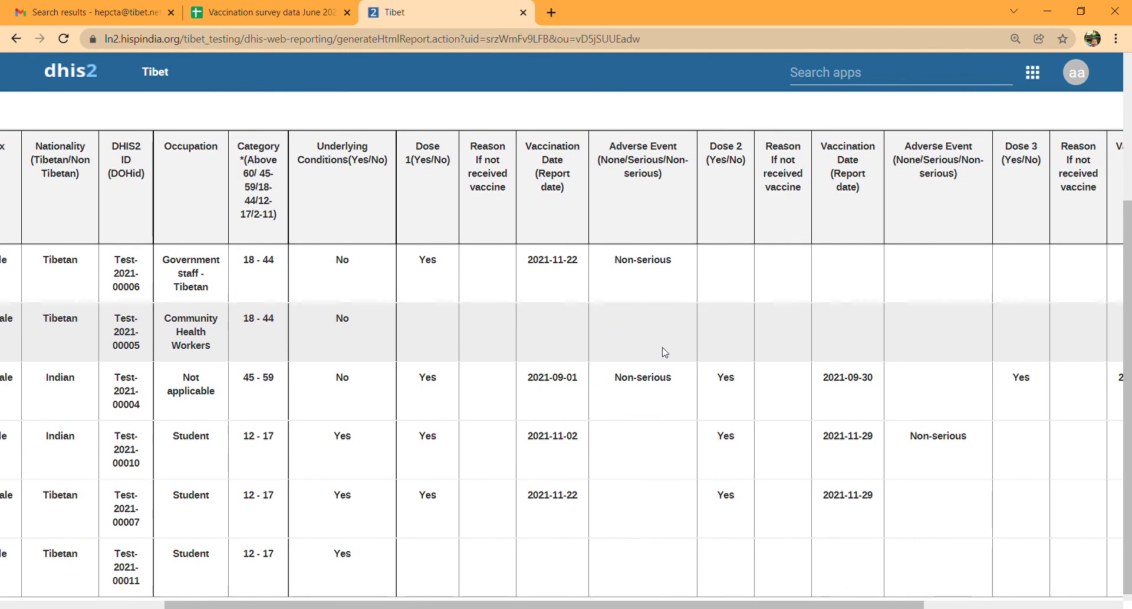
{"action": "scroll", "coordinate": [664, 353], "scroll_direction": "right", "scroll_amount": 7}
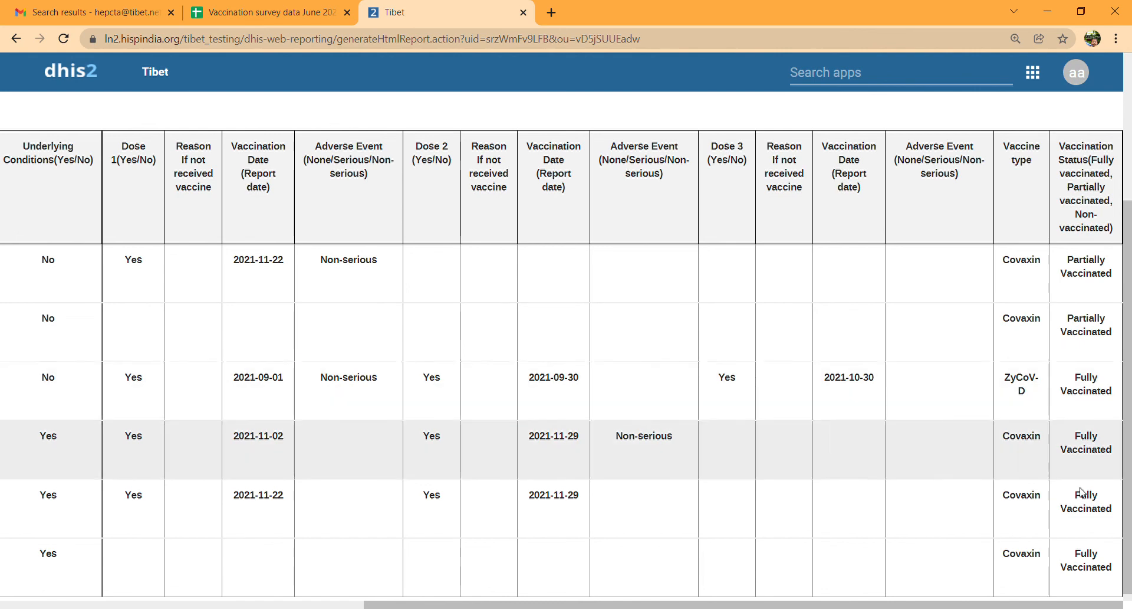
{"action": "scroll", "coordinate": [609, 480], "scroll_direction": "left", "scroll_amount": 15}
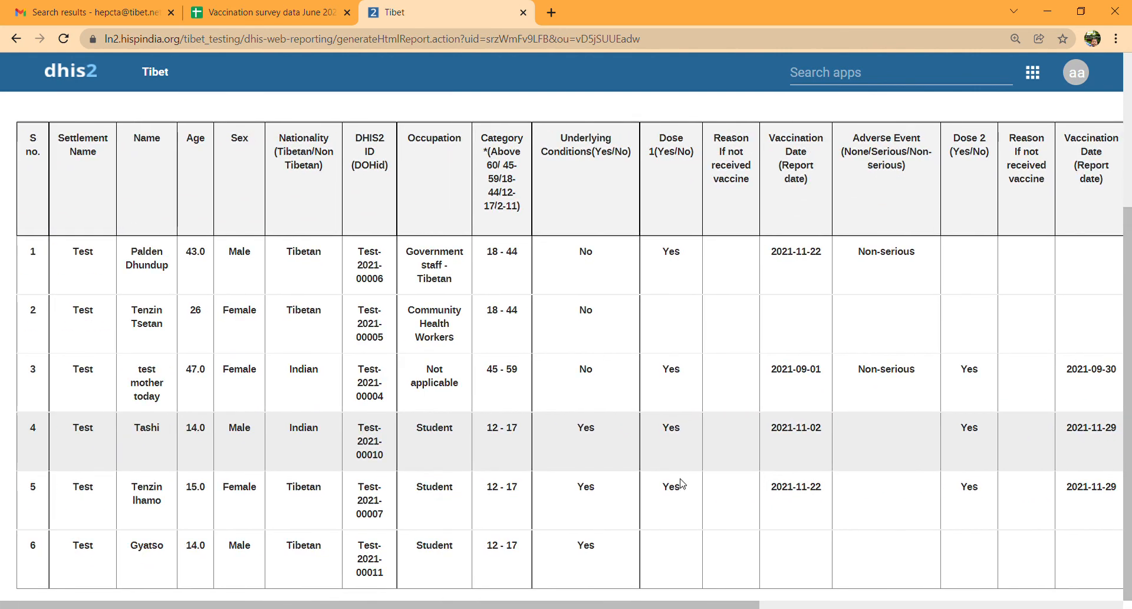